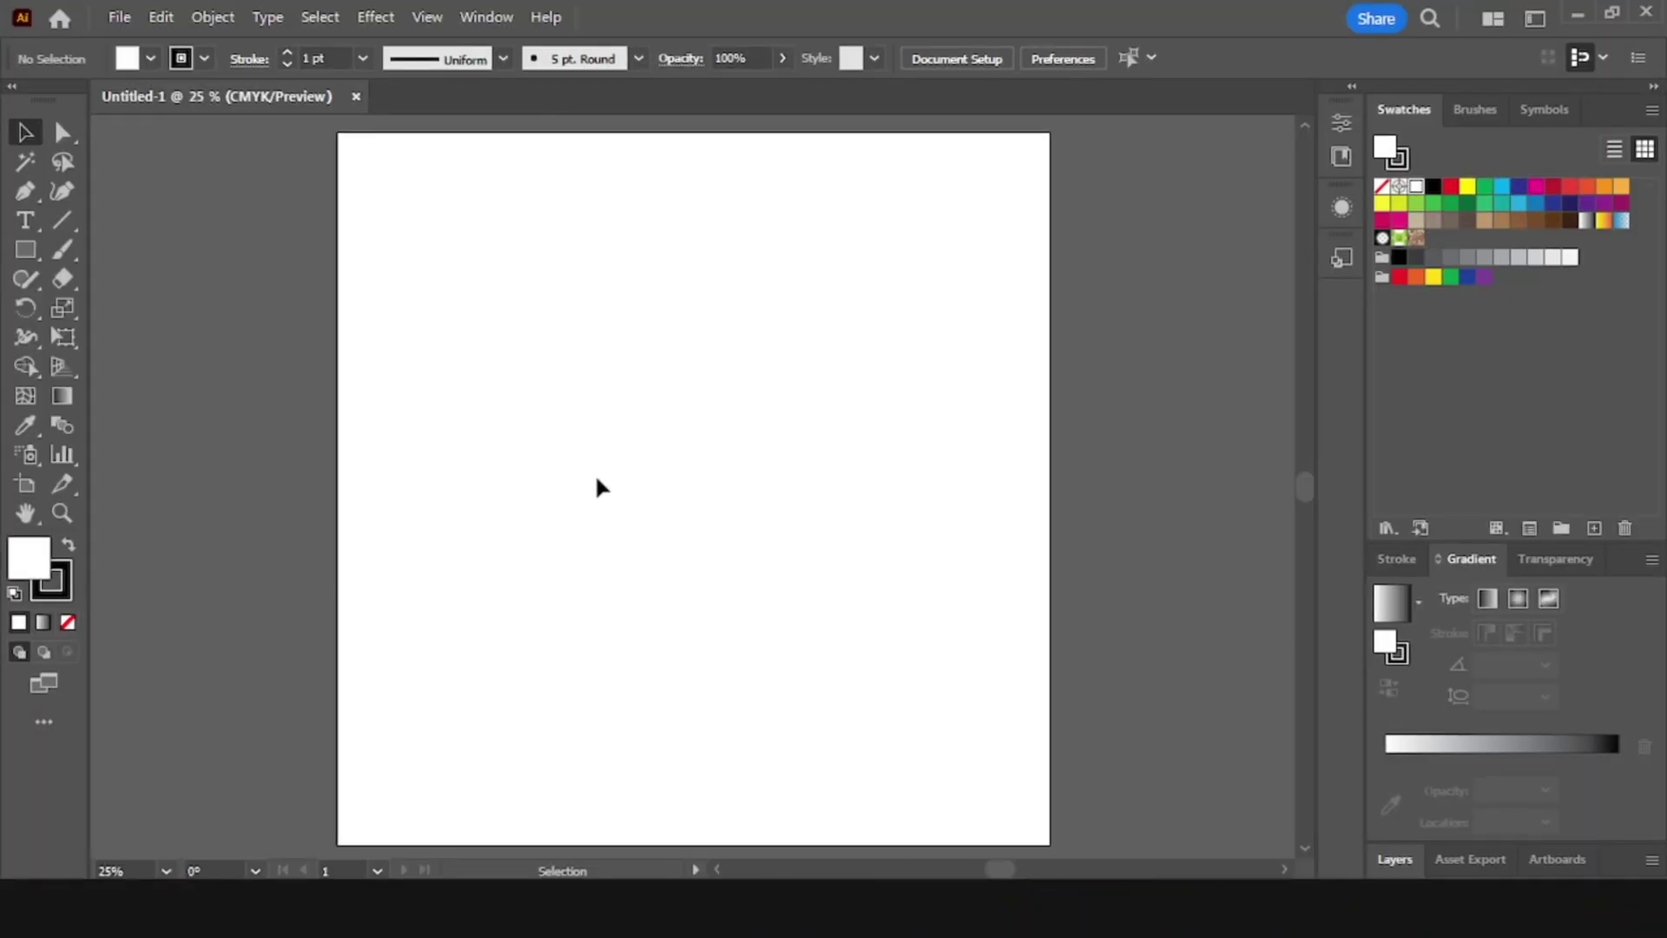
- Draw a black-filled rectangle over the full artboard and lock it as the background
click(24, 251)
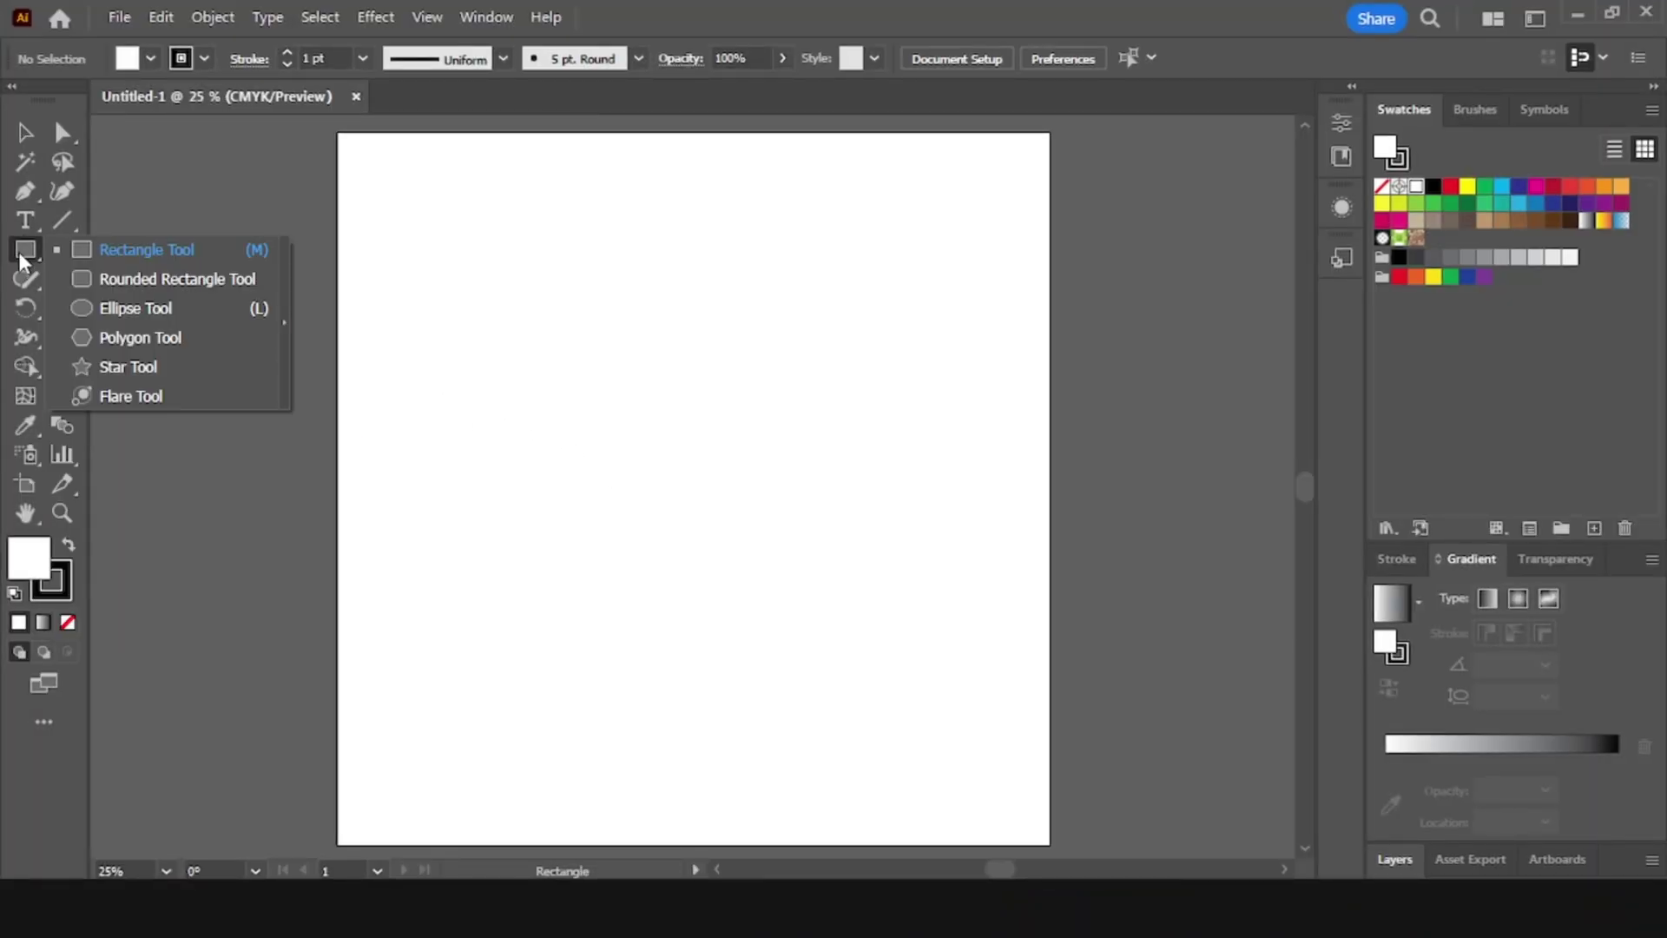
click(137, 251)
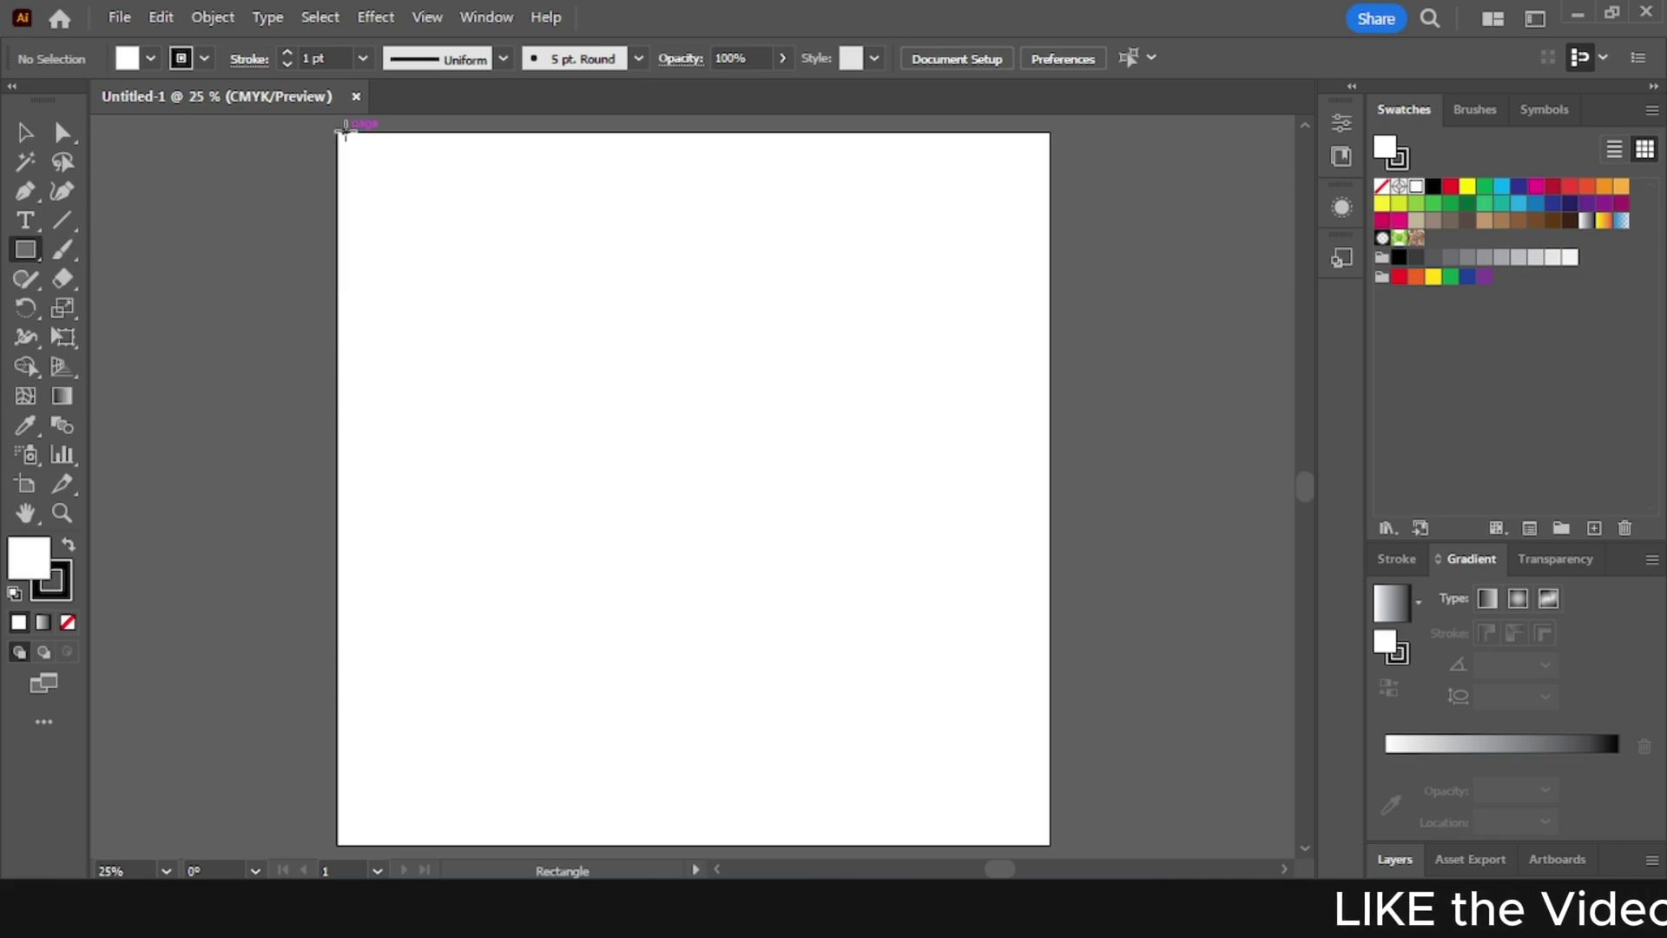
drag(338, 135, 1050, 843)
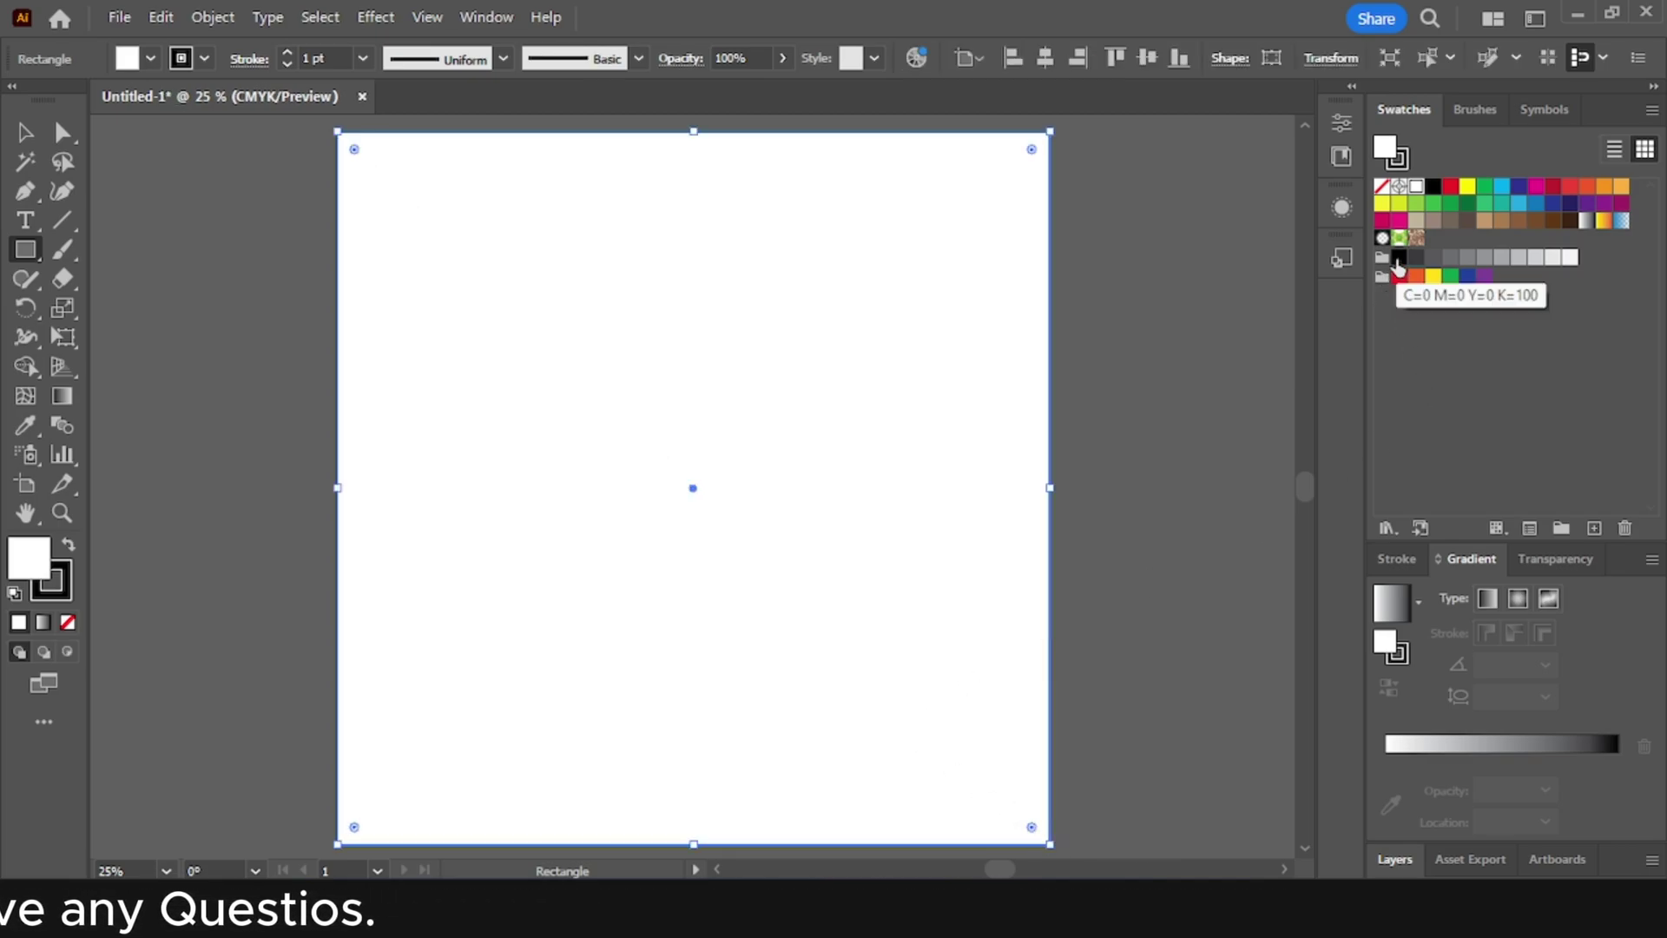
click(1432, 188)
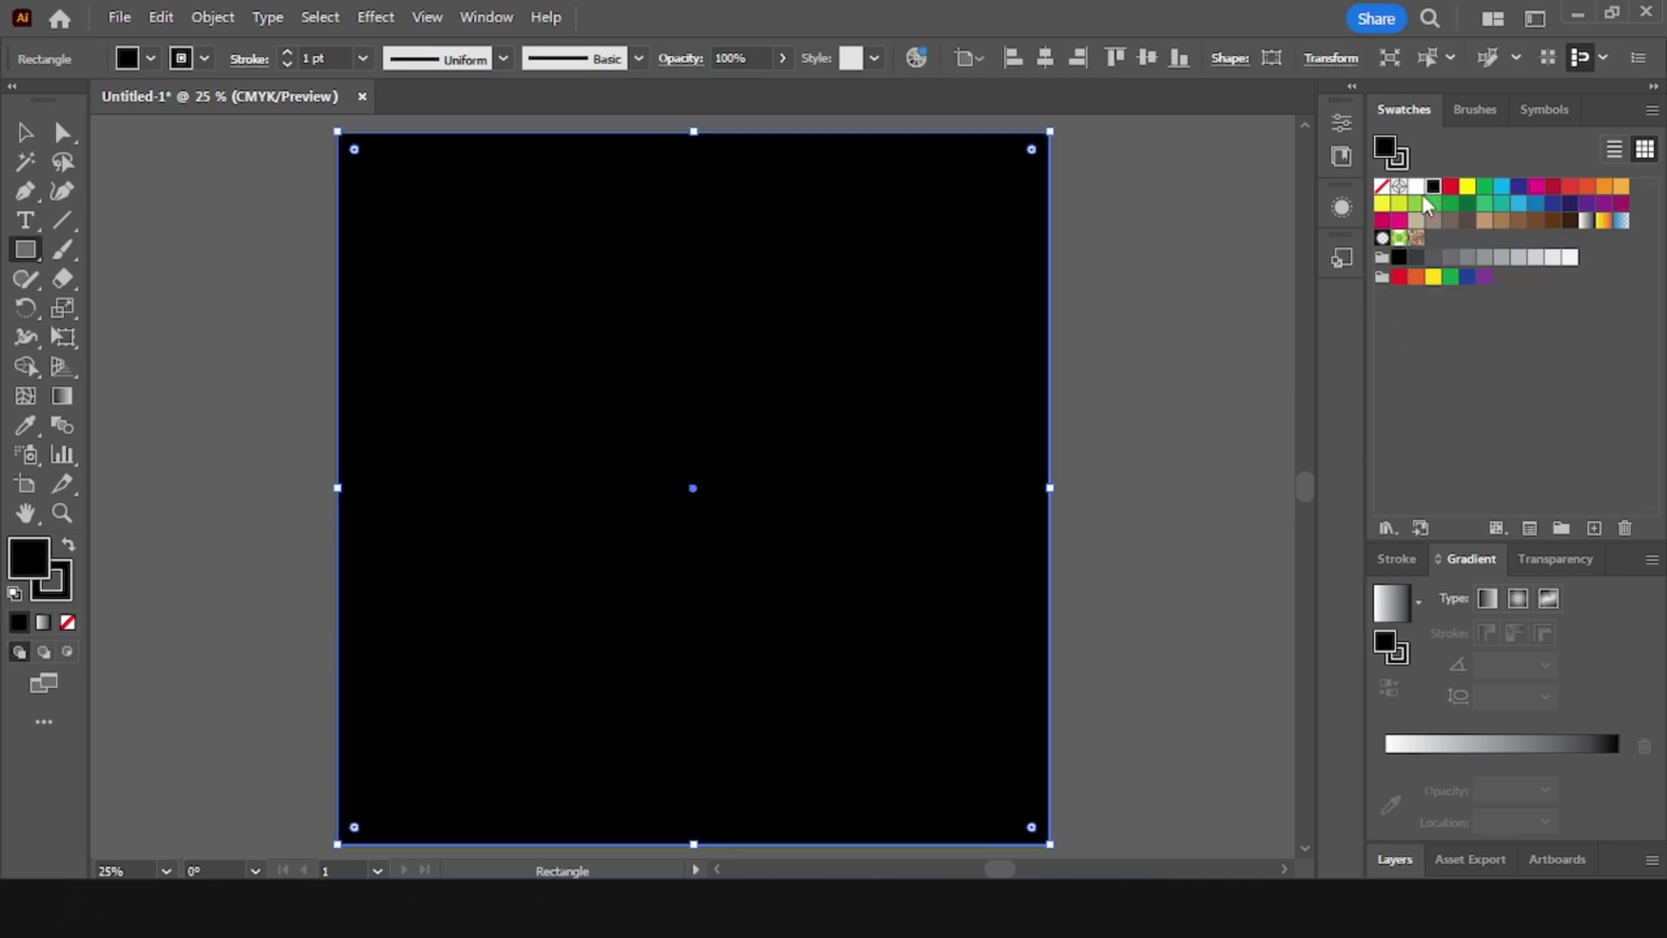
click(208, 17)
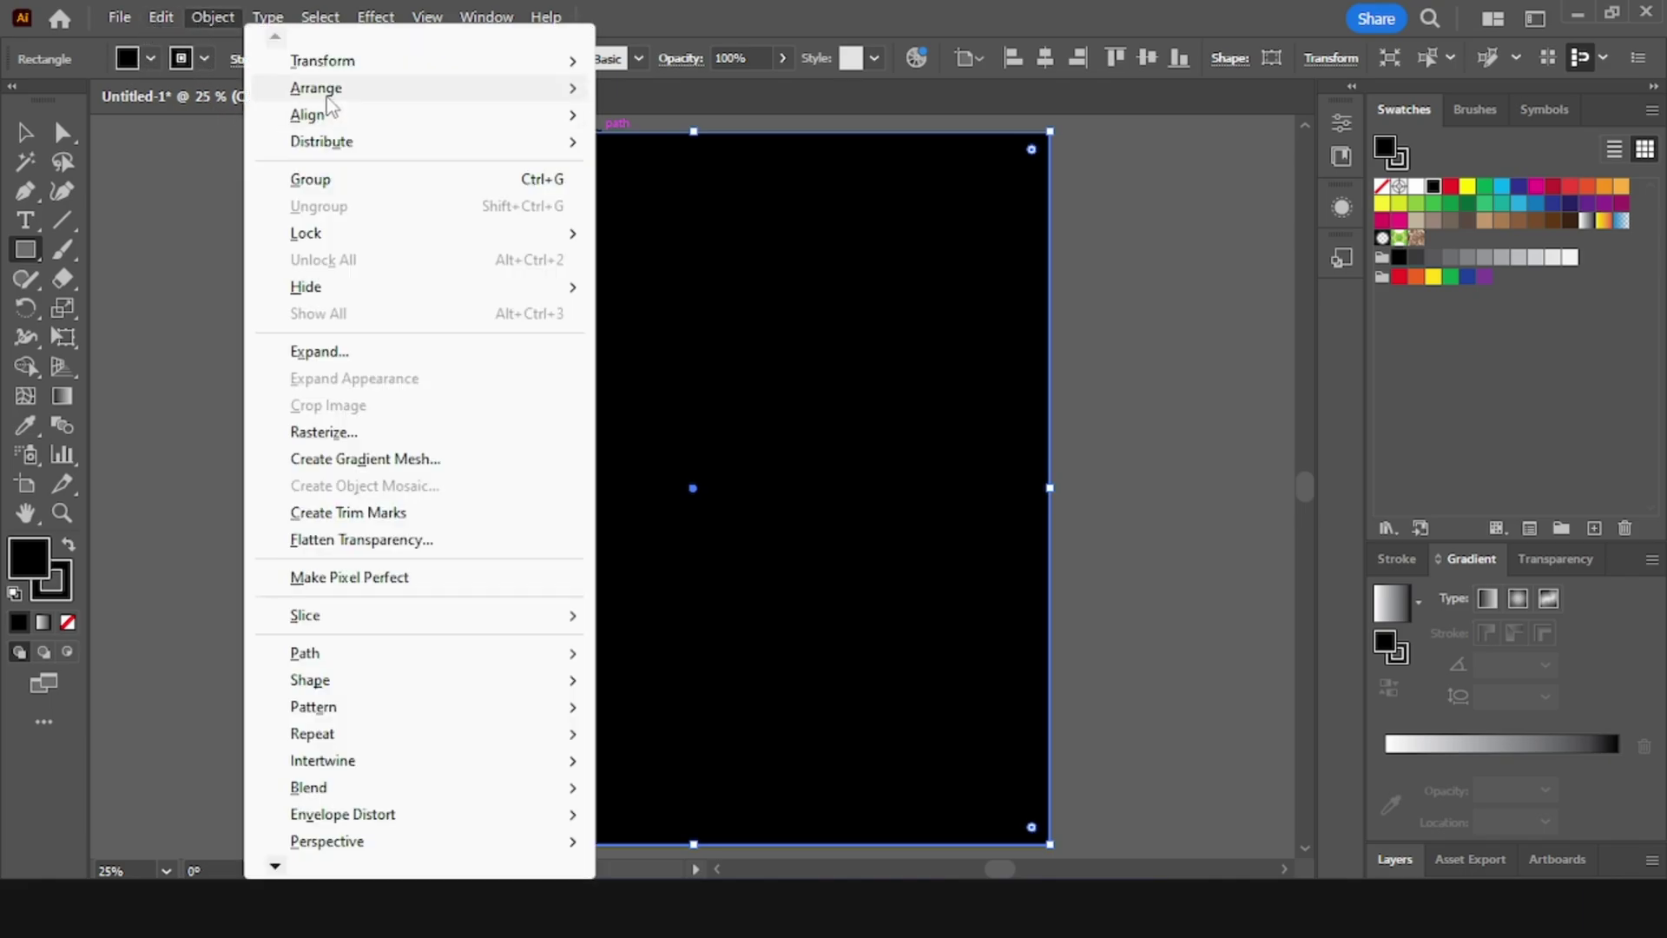
mouse_move(308, 233)
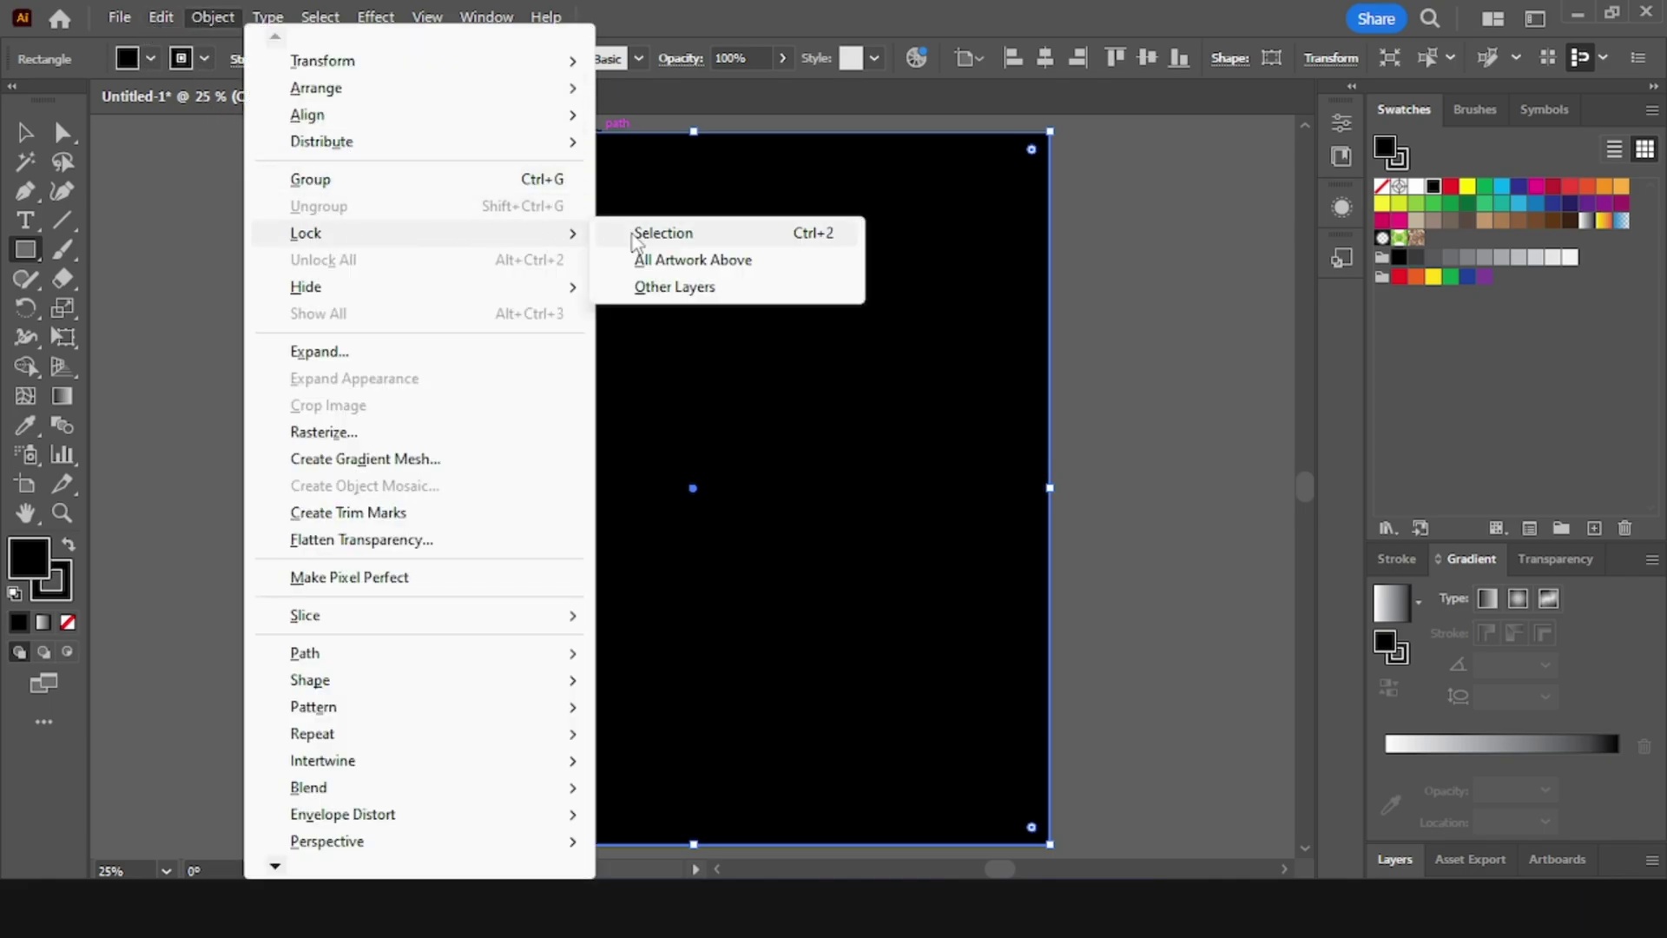
click(652, 233)
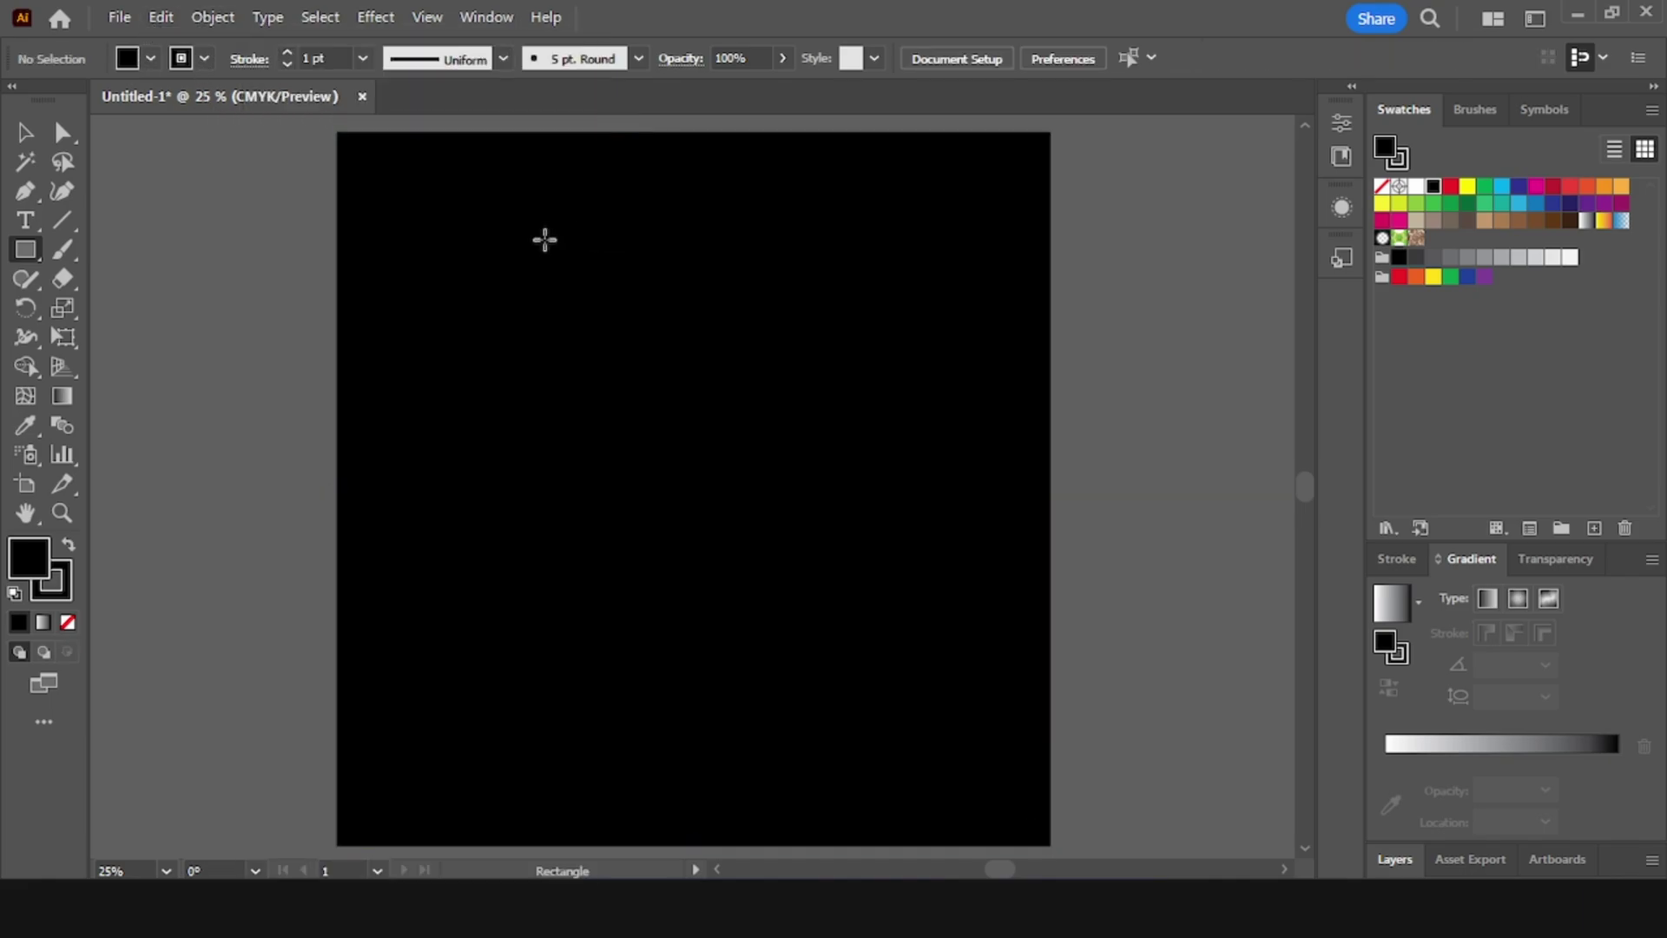
- Place a horizontal type point on the artboard with a 230 pt font size
click(28, 219)
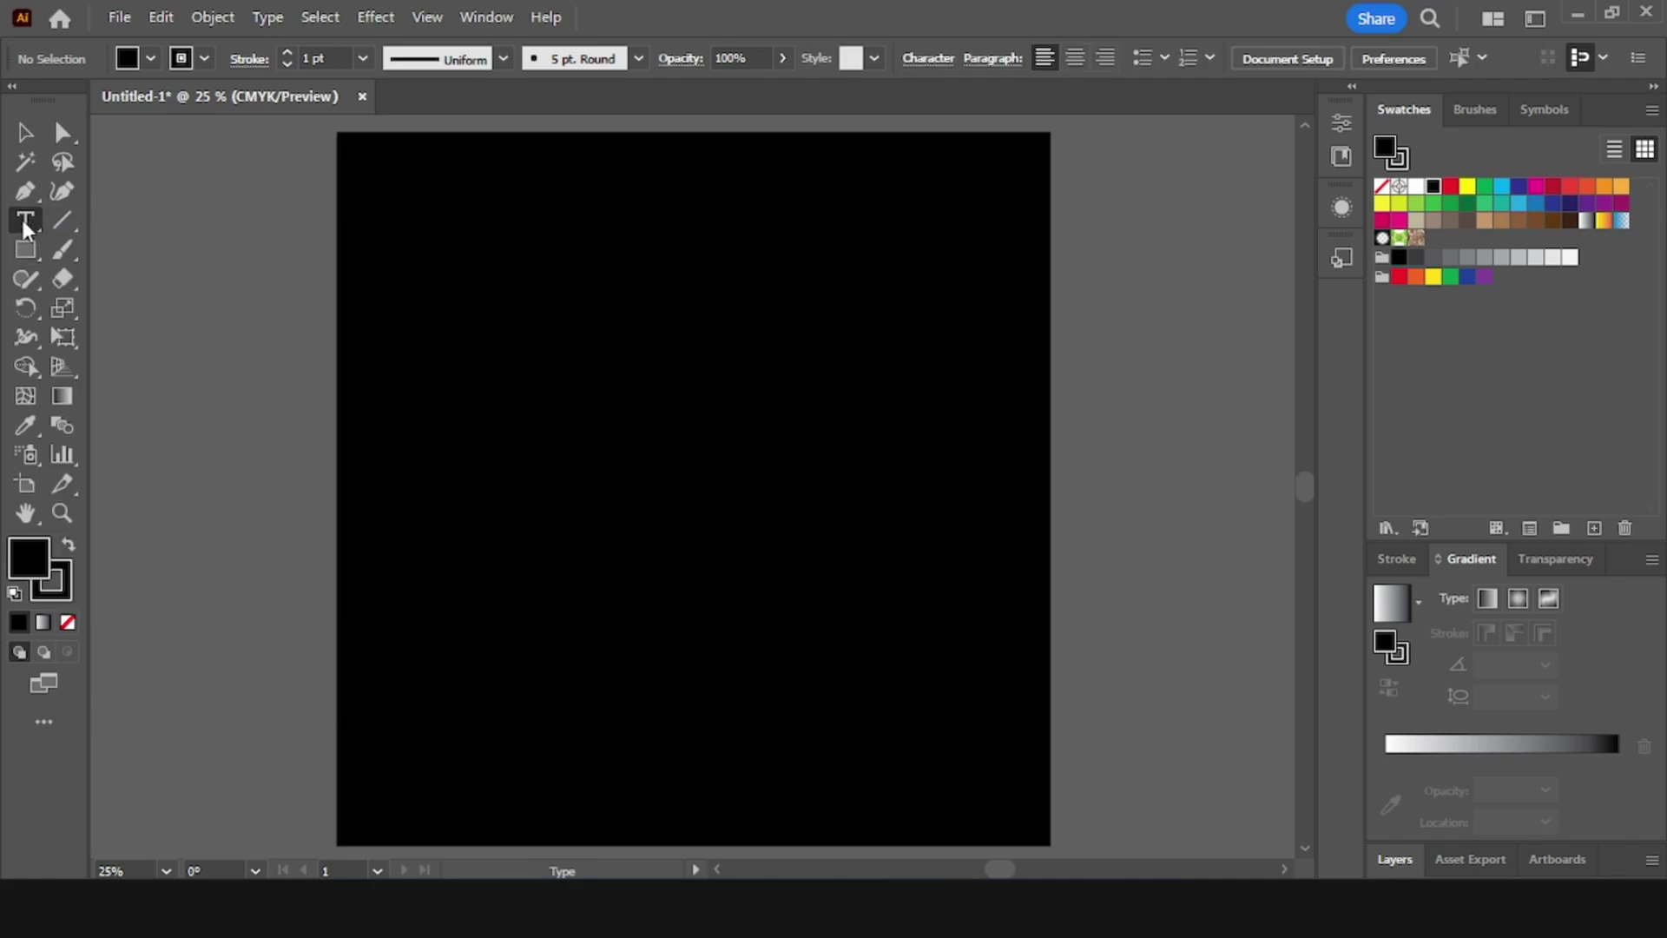
right_click(22, 217)
click(288, 223)
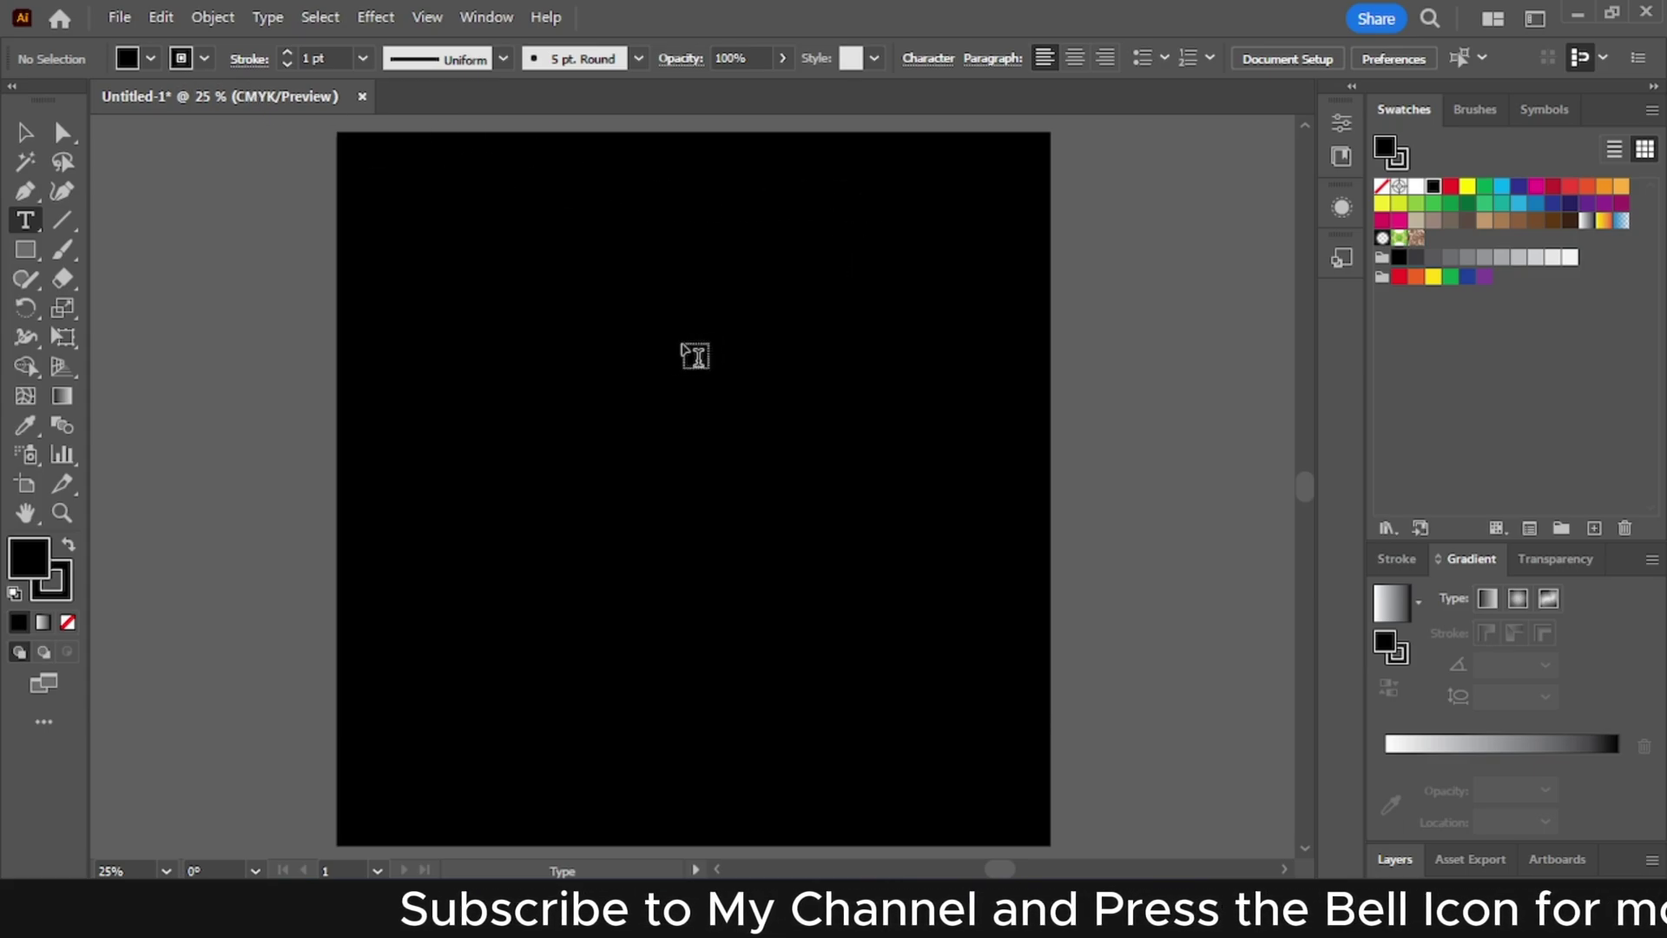
click(595, 404)
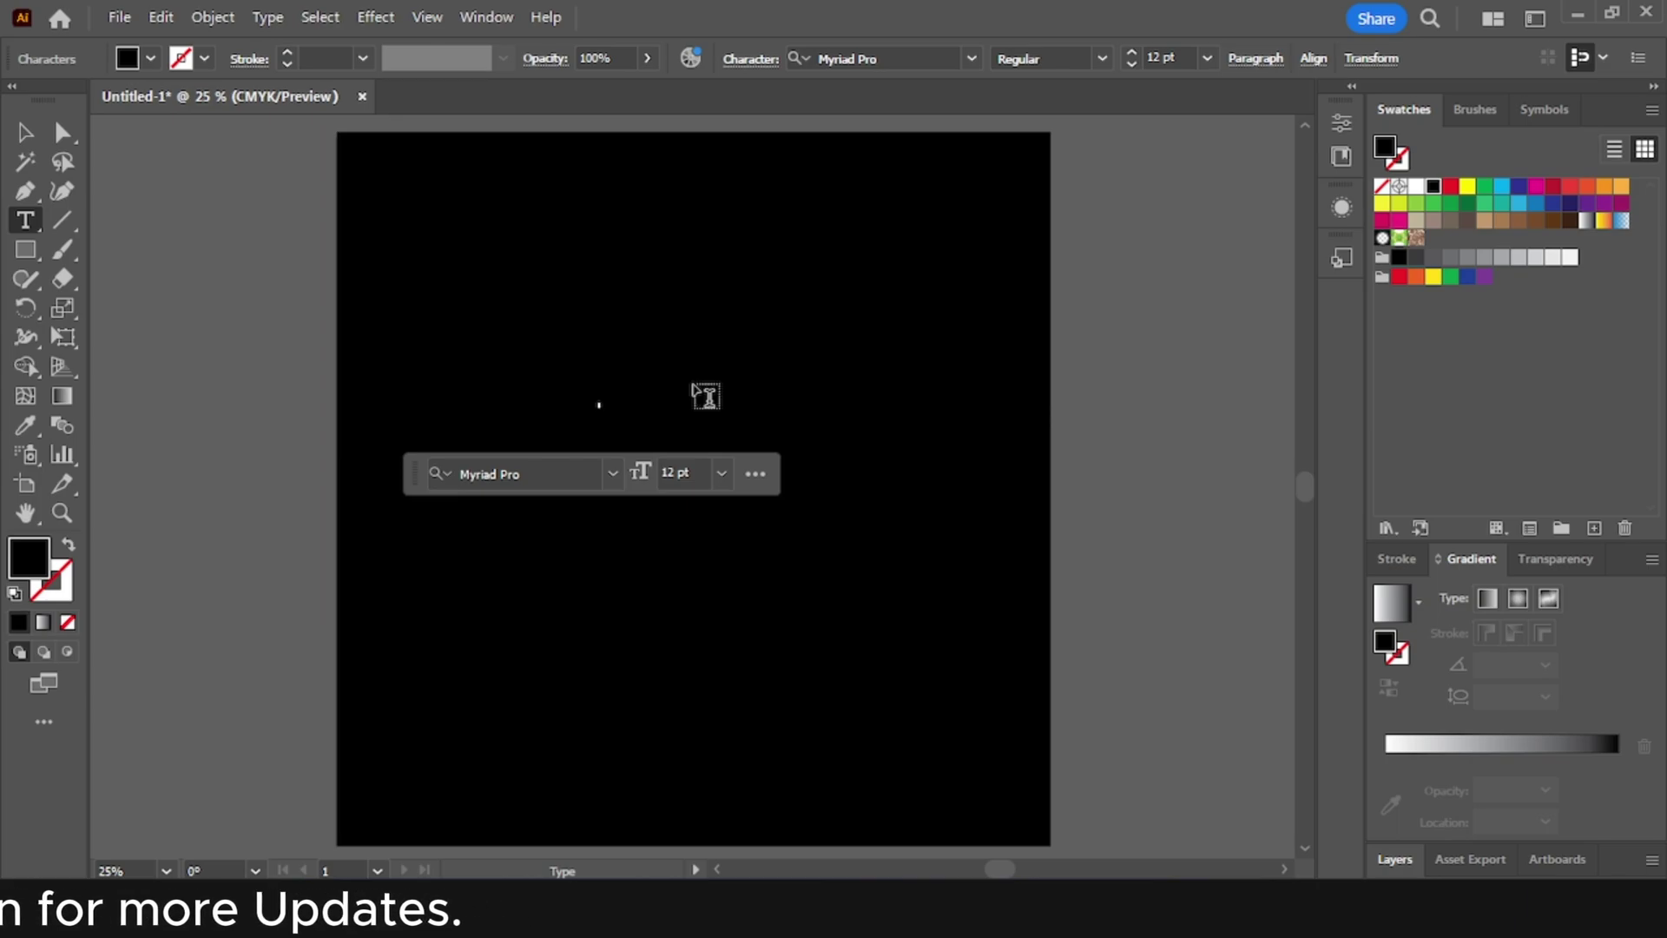
click(667, 477)
text(230)
key(Return)
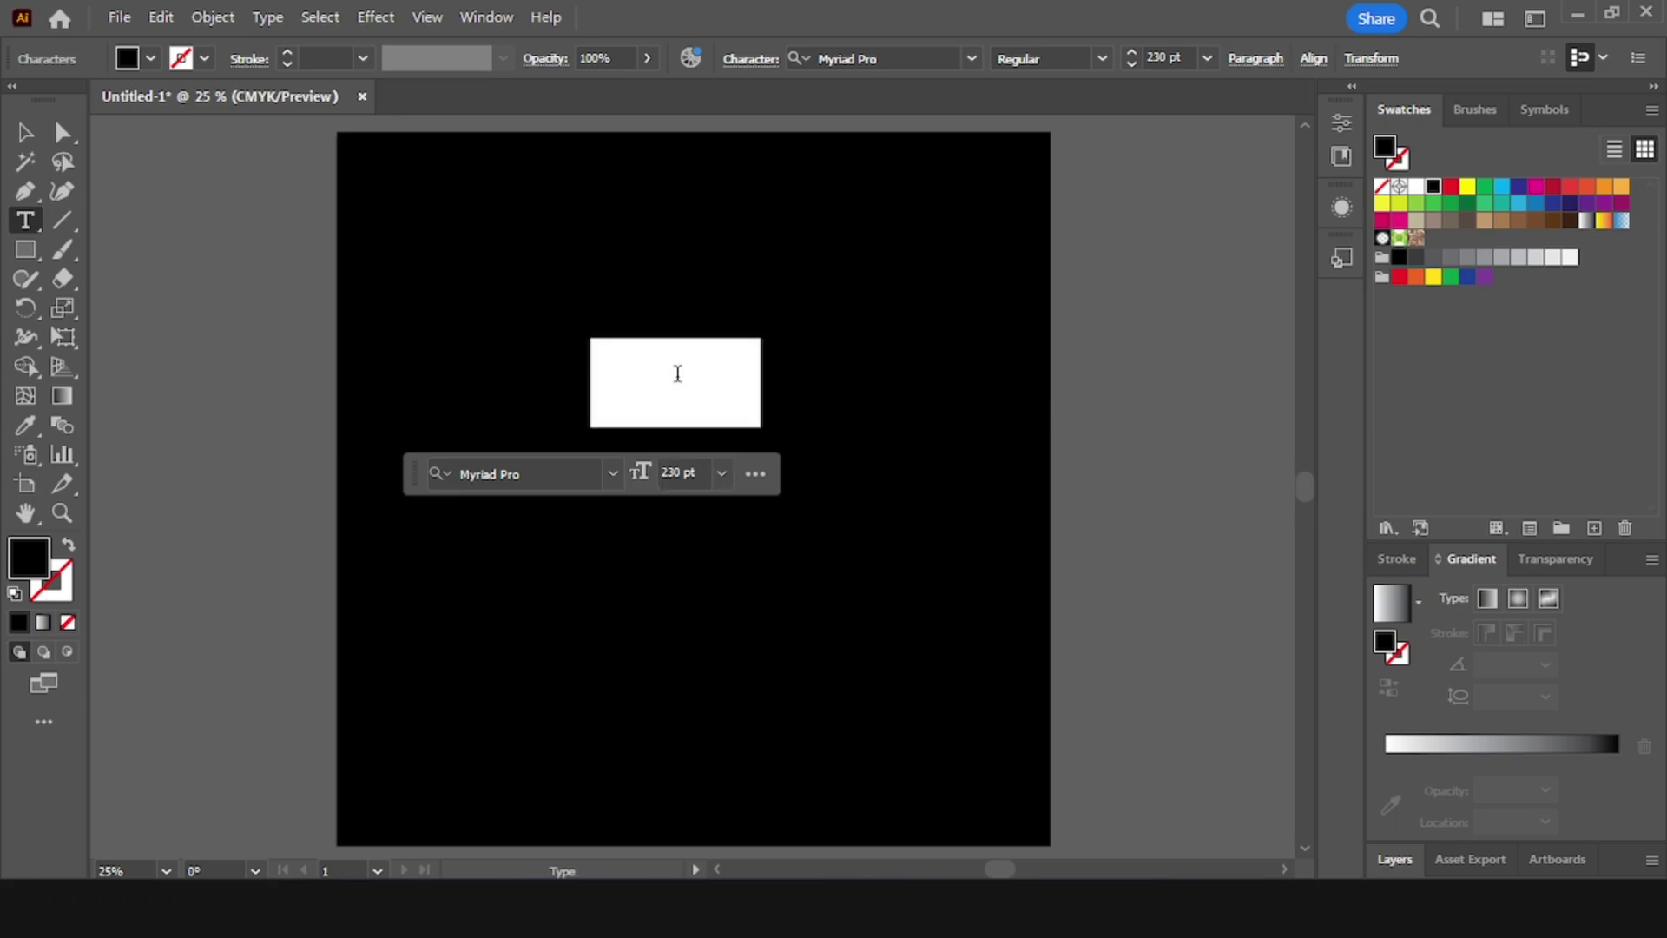
text(TEXT)
- Make TEXT white Nexa Black and move it lower toward the artboard centre
key(ctrl+a)
click(1415, 188)
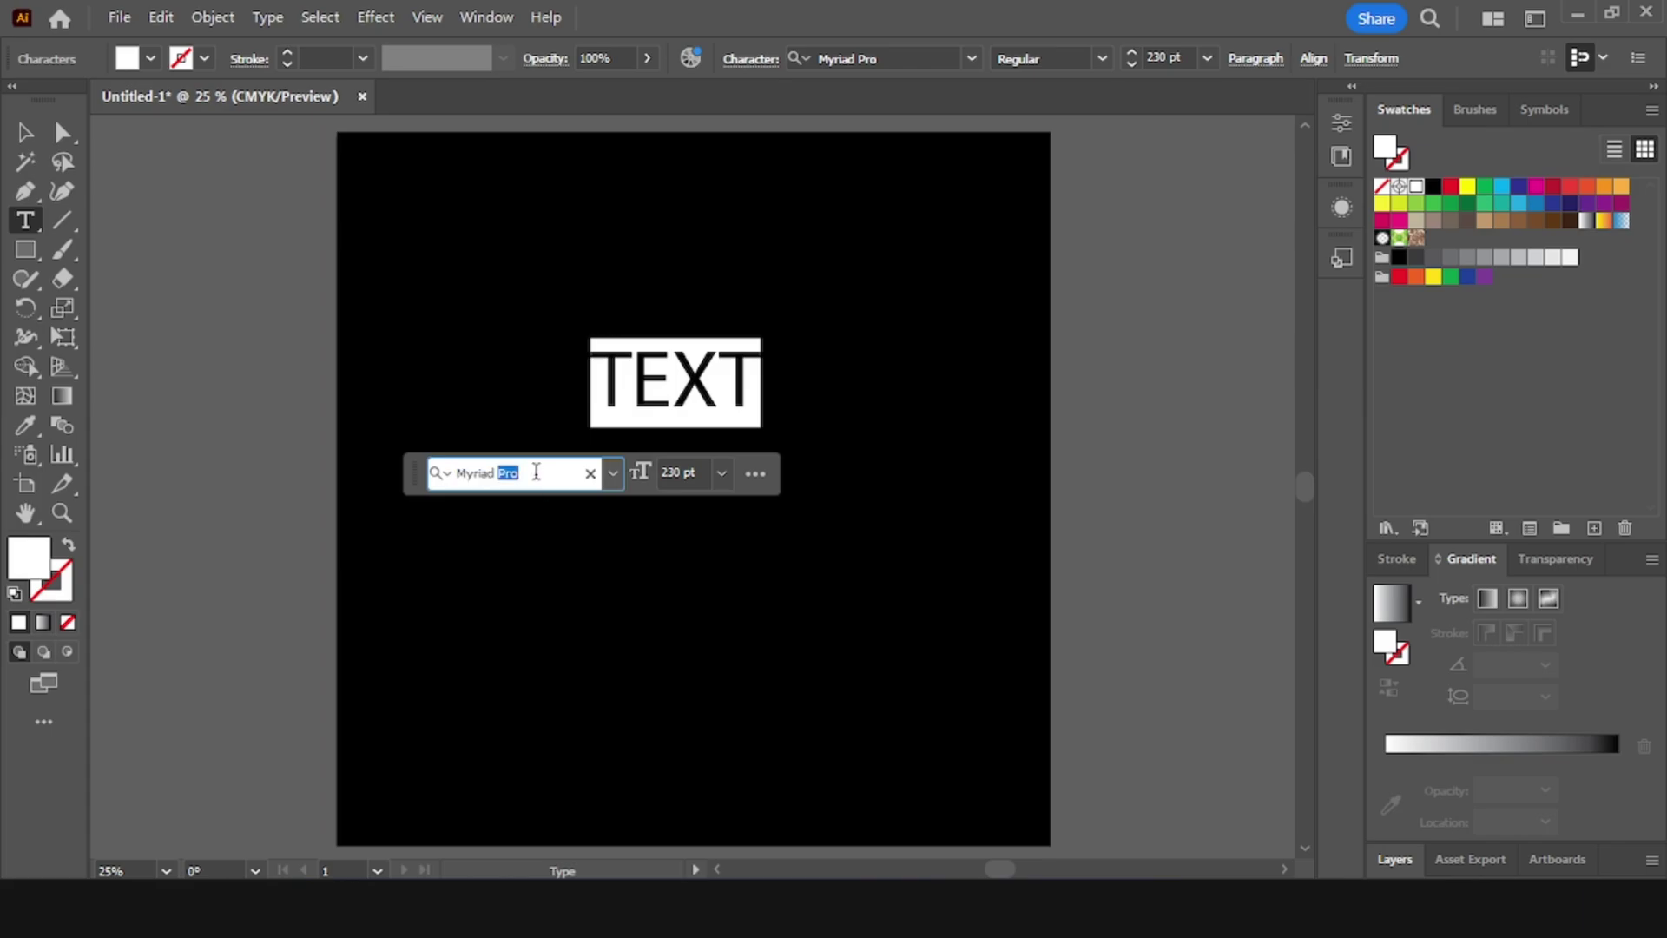
text(nexa)
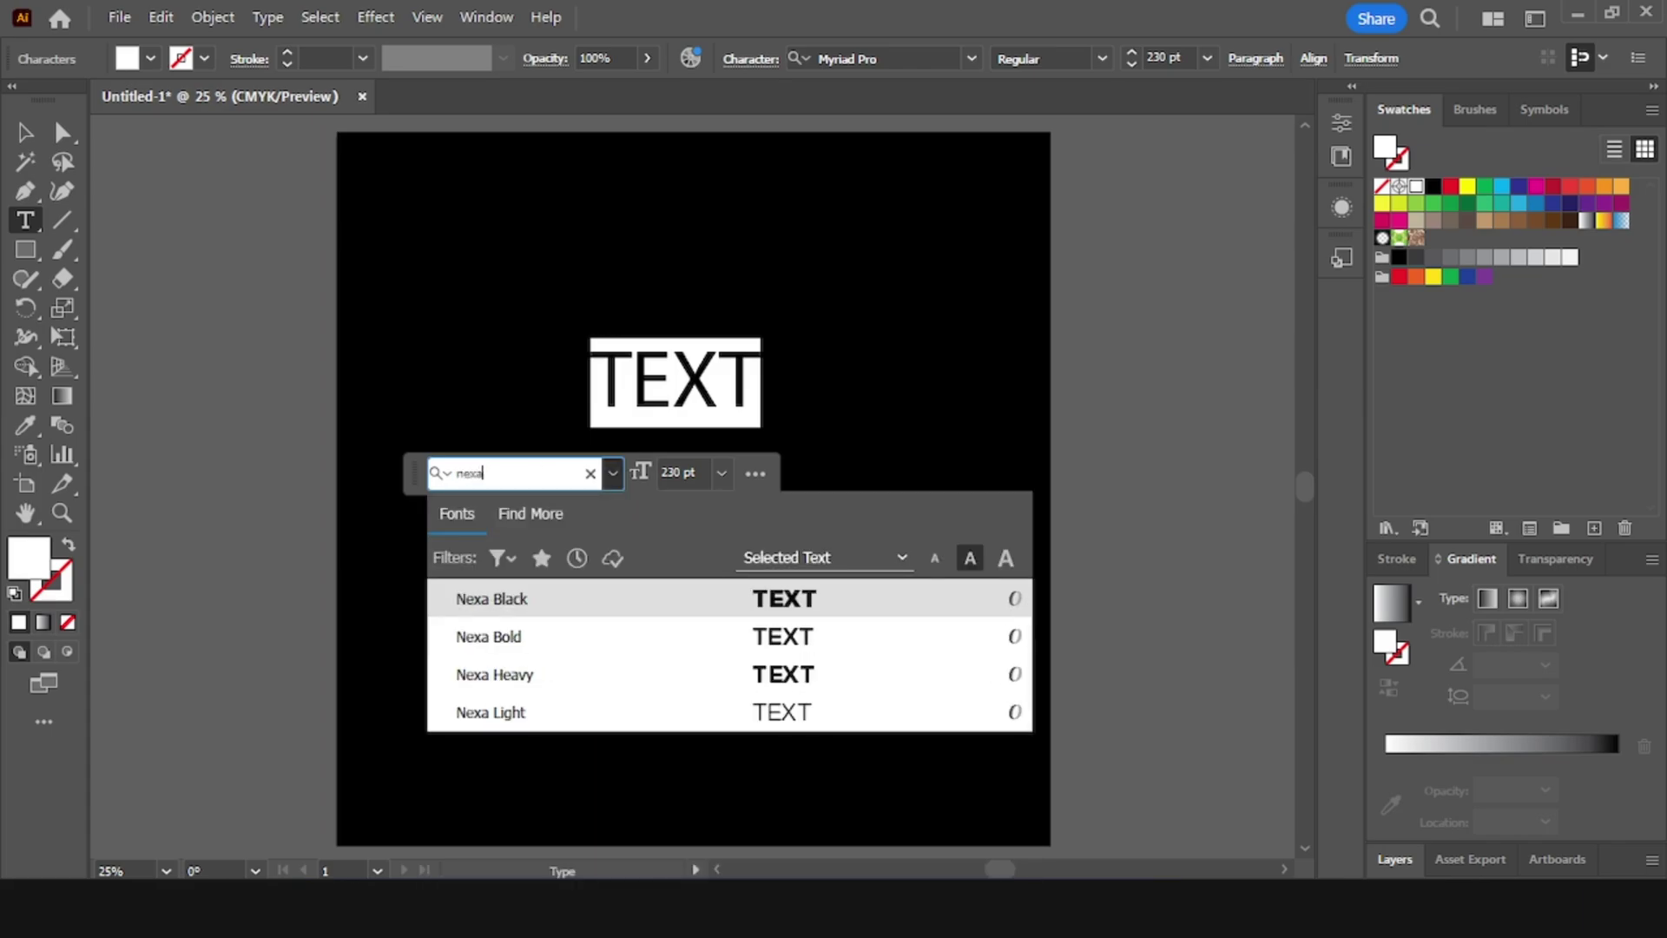
click(521, 599)
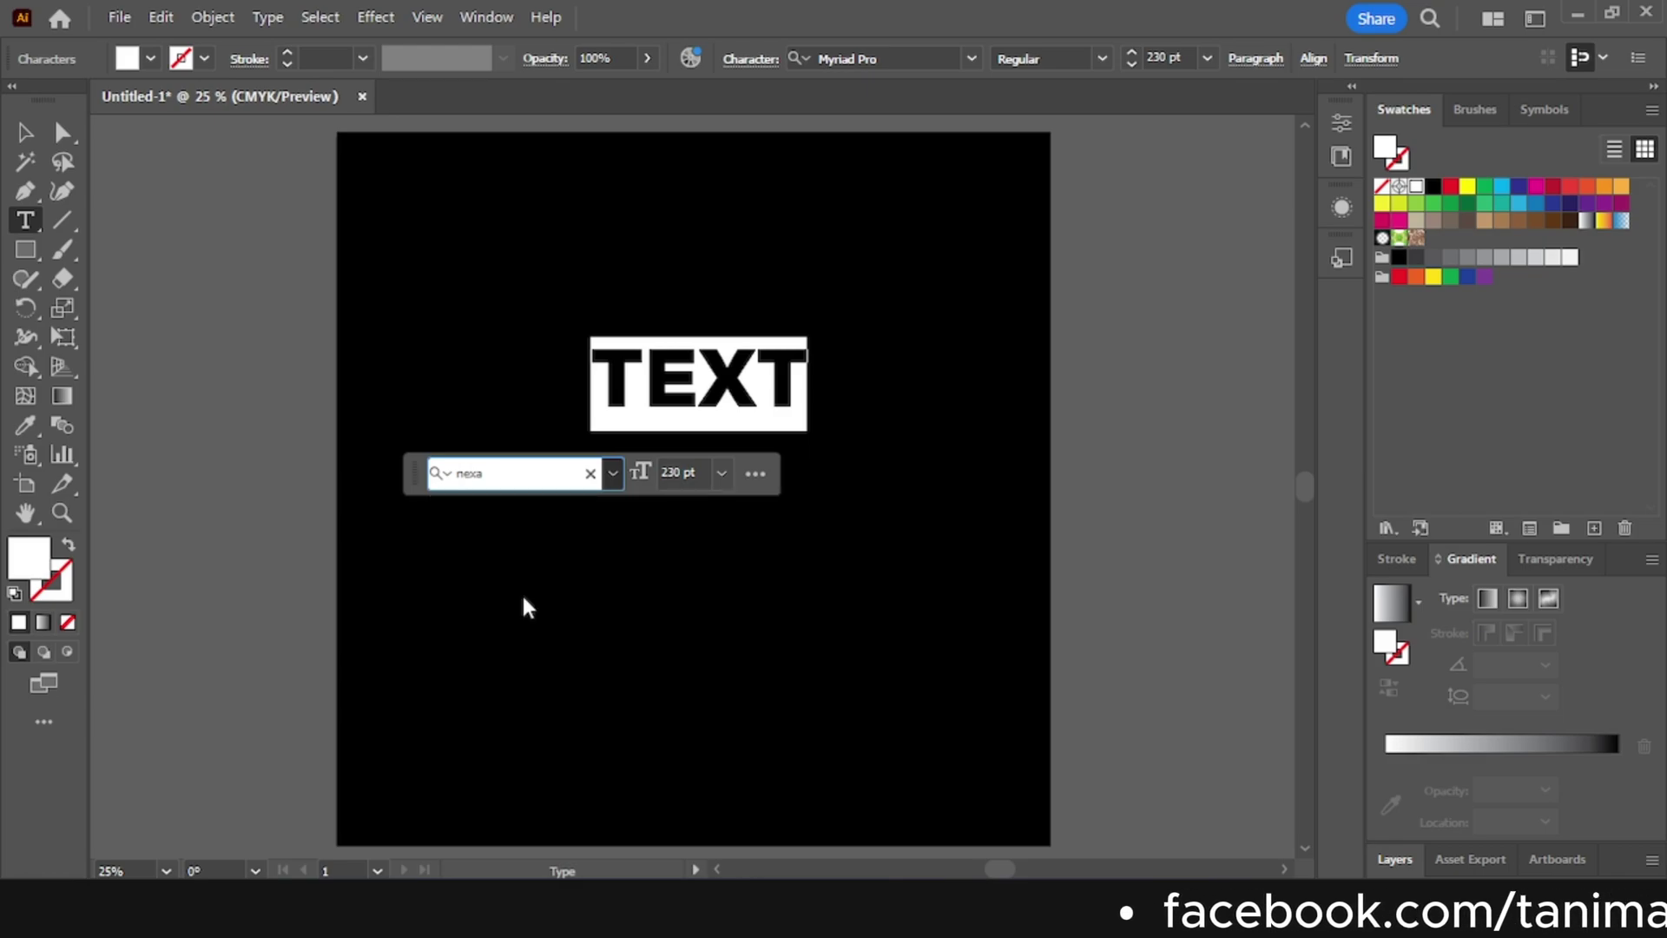
key(Escape)
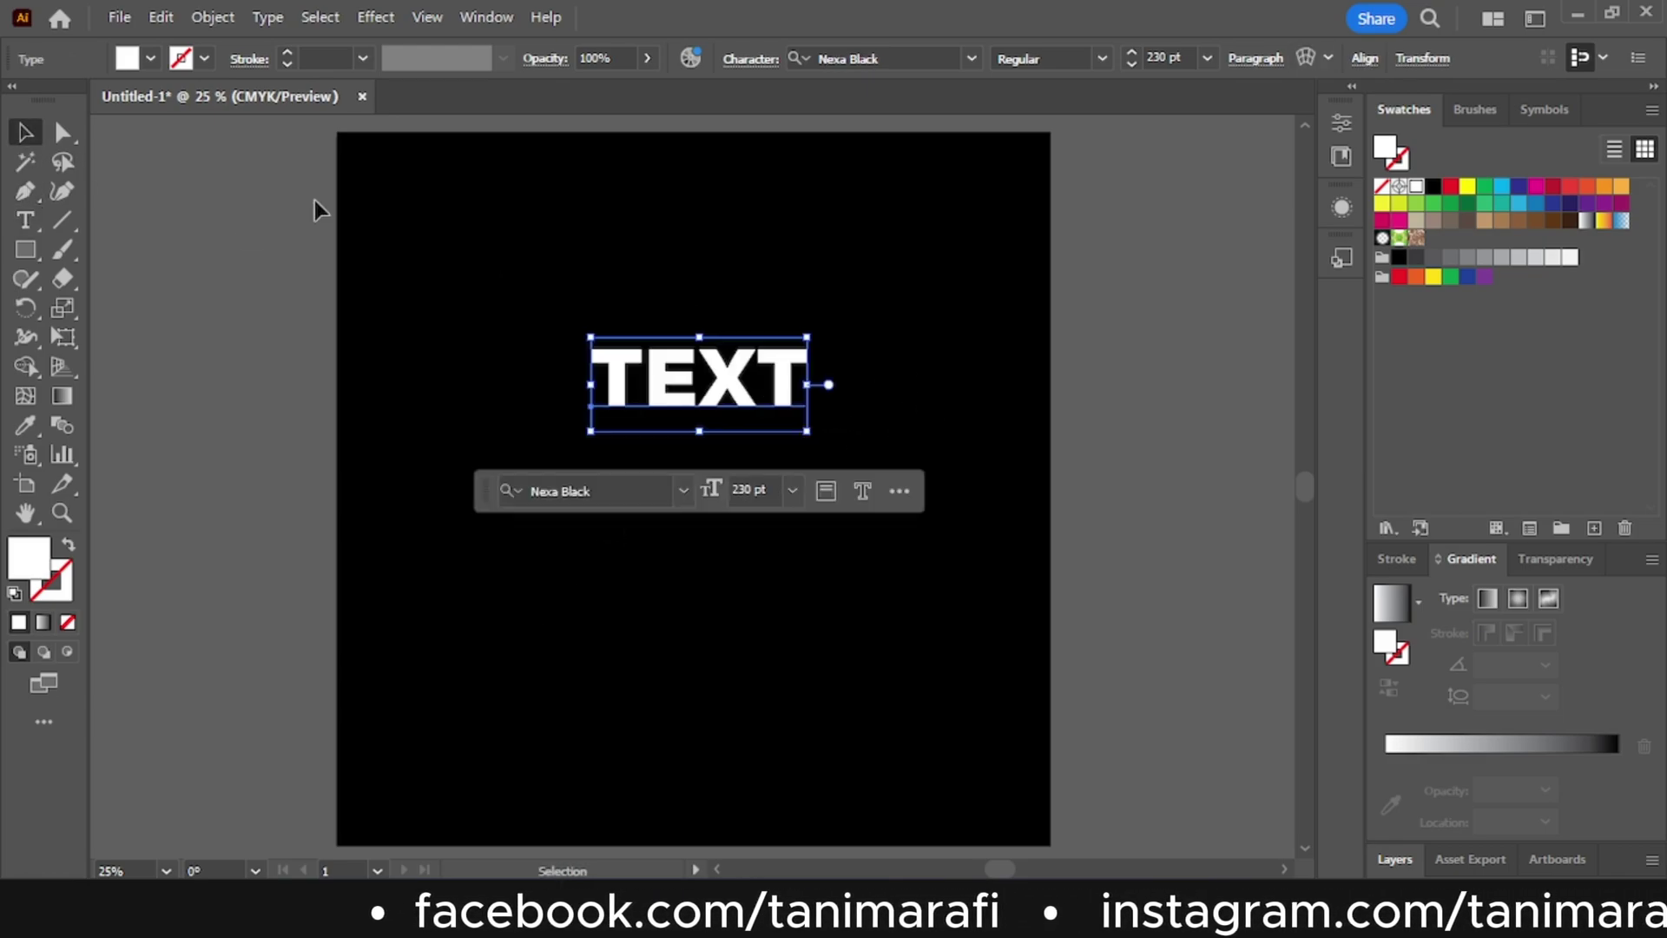
click(316, 205)
mouse_move(679, 390)
mouse_down()
mouse_move(680, 484)
mouse_move(667, 478)
mouse_up()
click(879, 380)
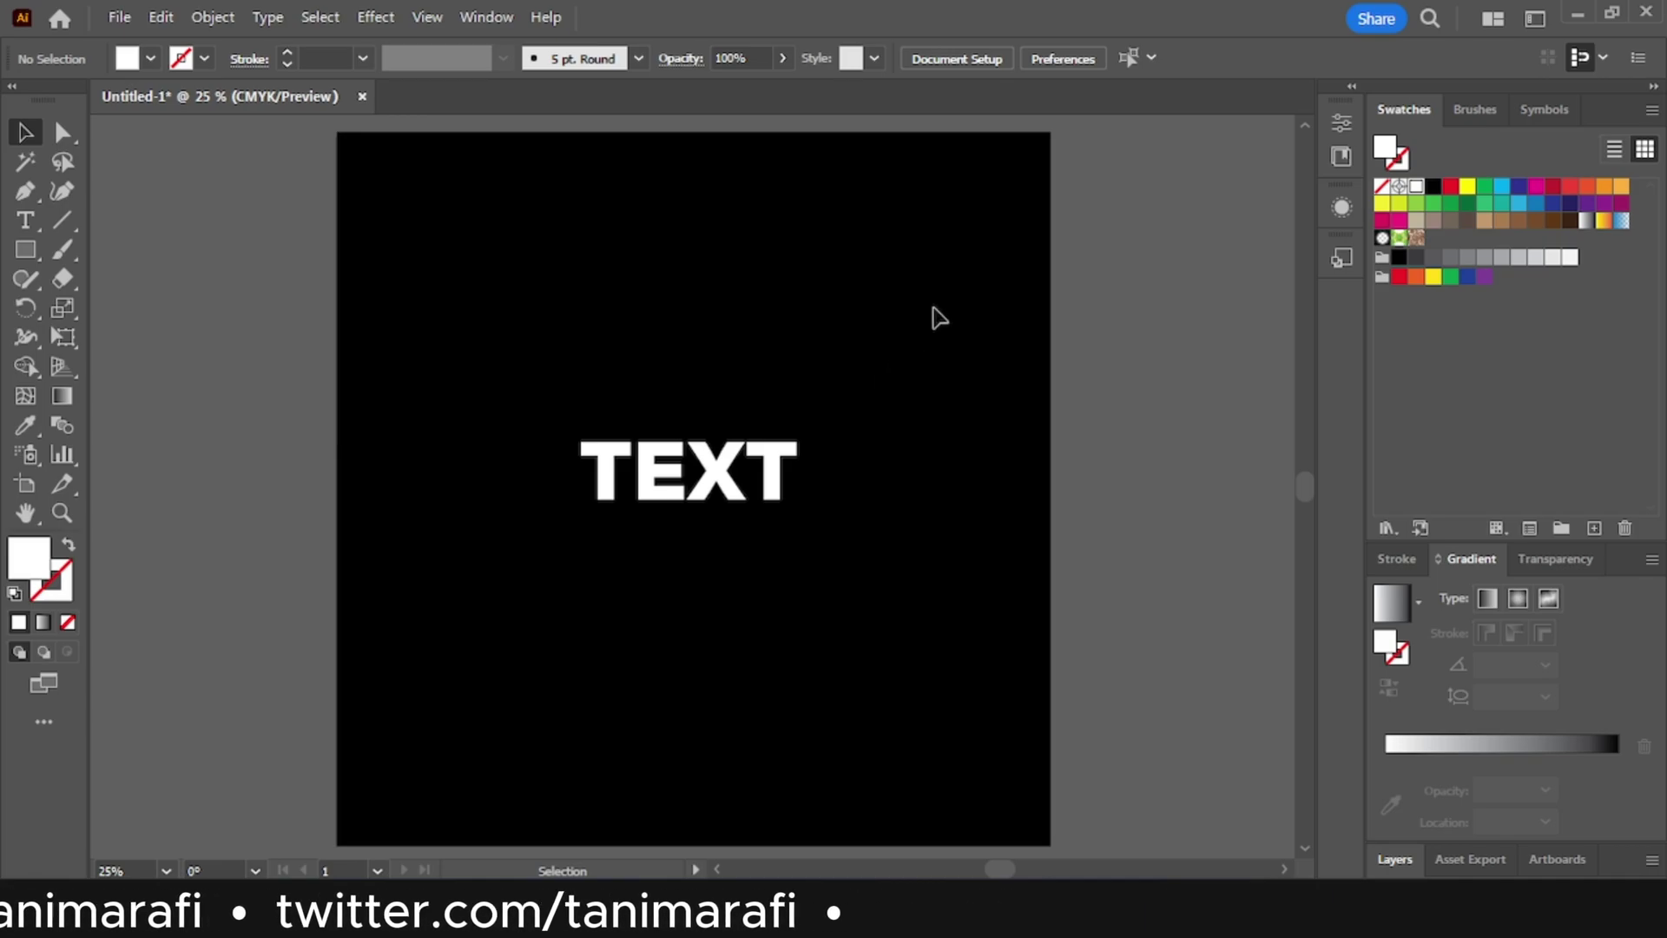
- Open the Appearance panel and set TEXT's fill to None
click(476, 16)
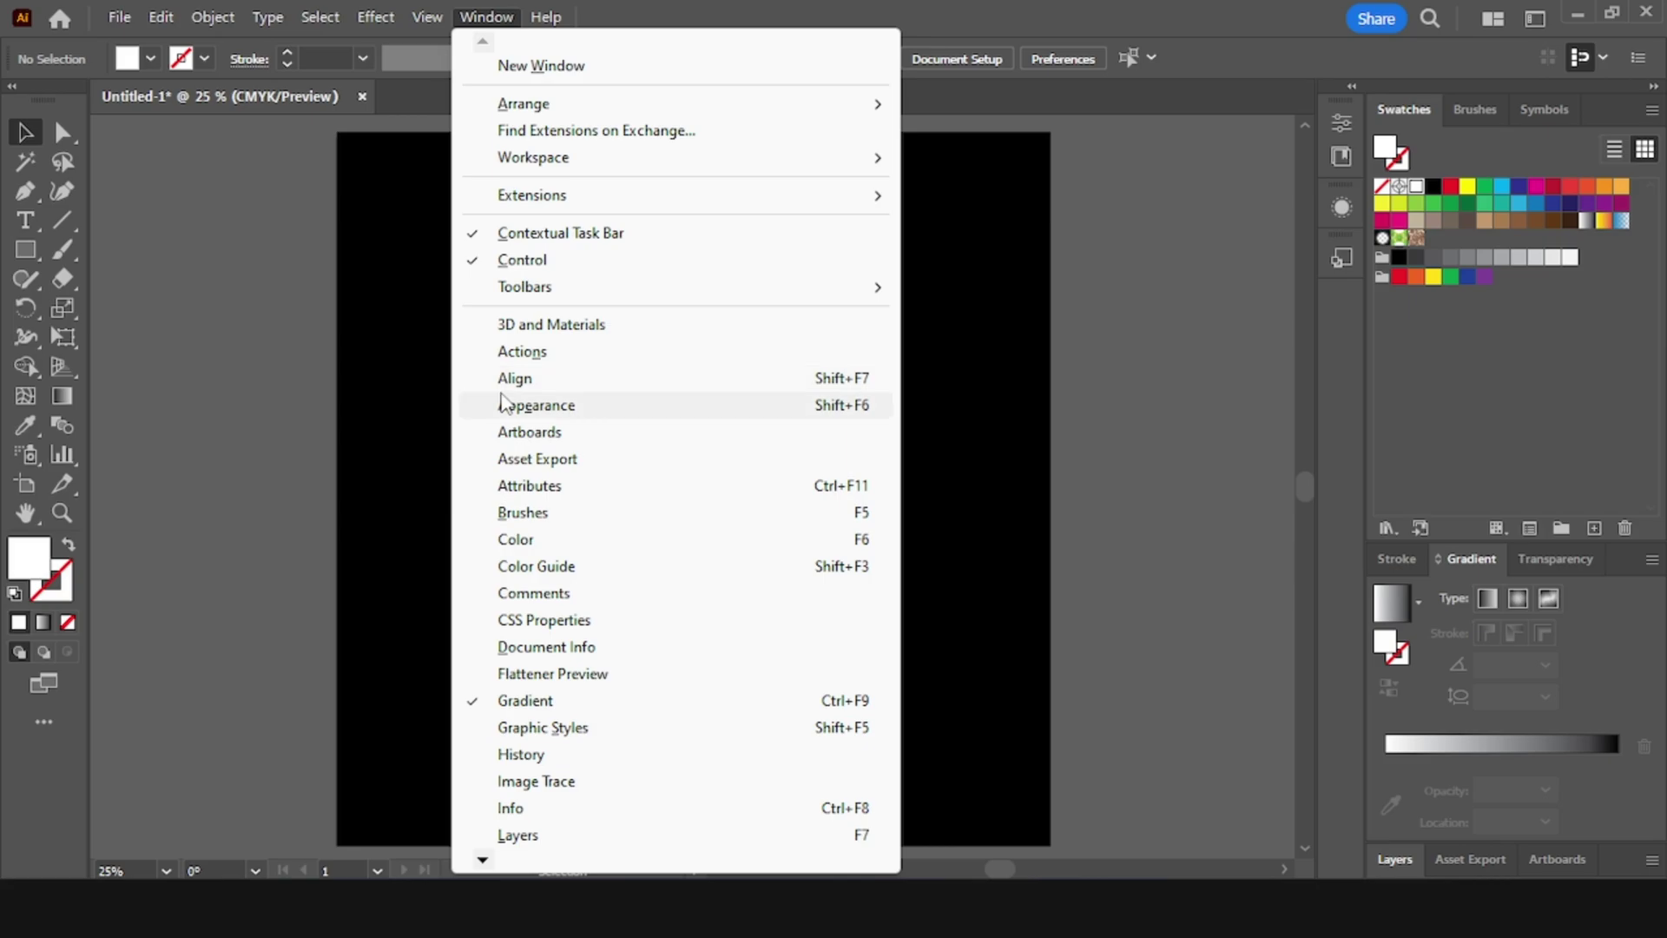
click(838, 415)
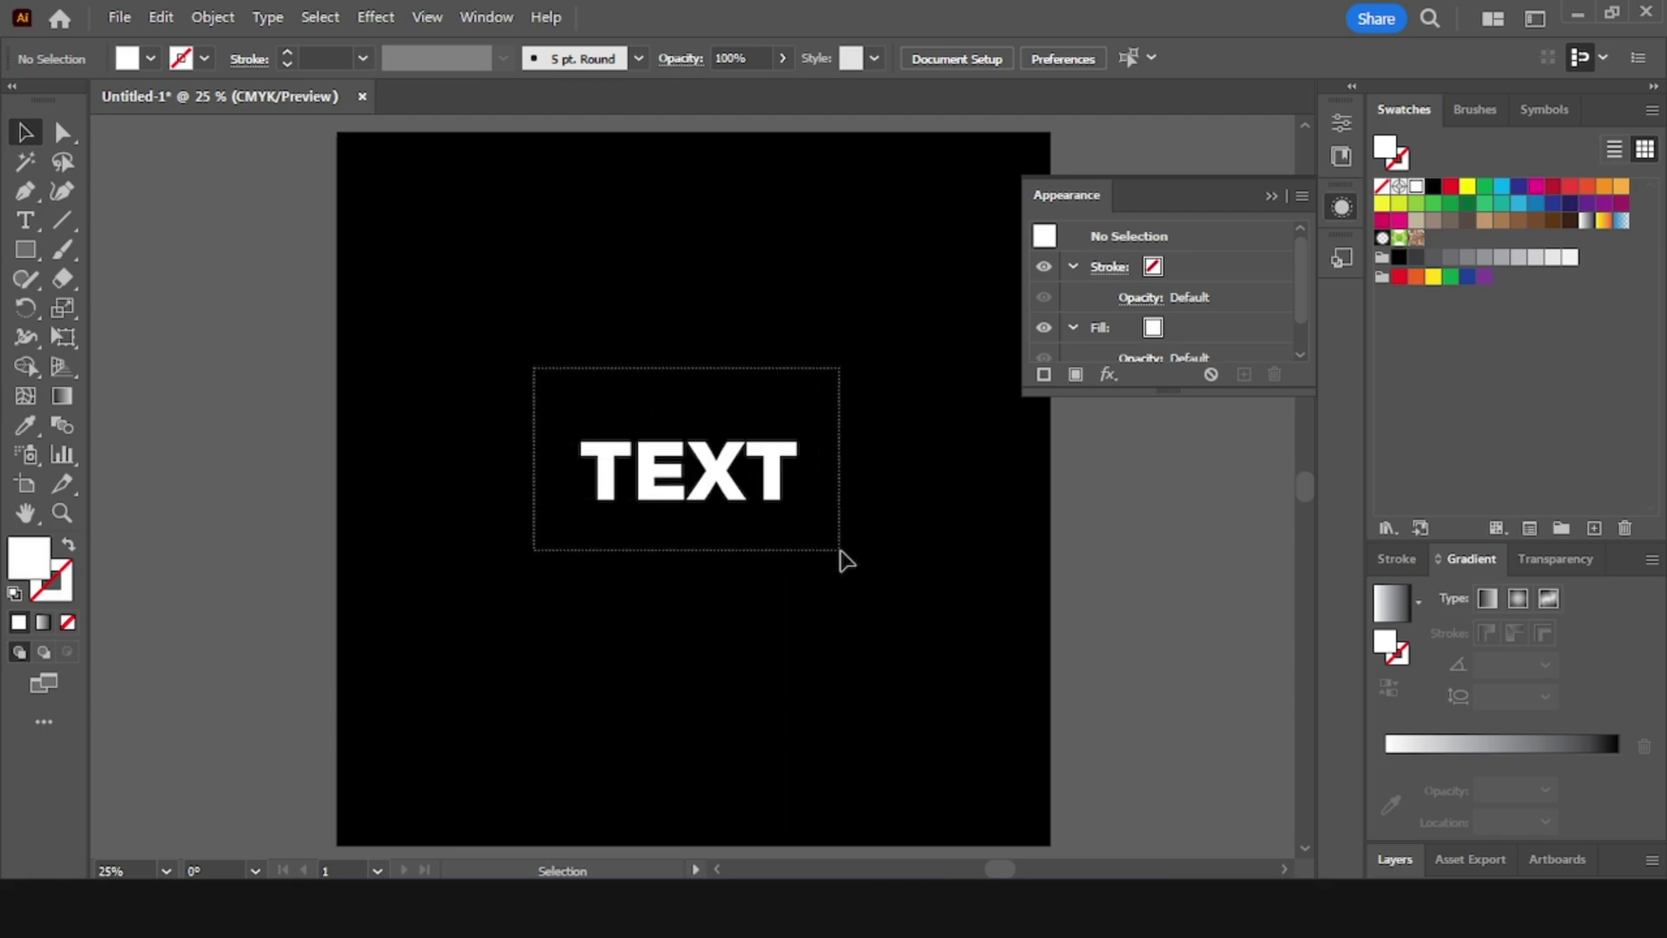
drag(840, 561, 841, 551)
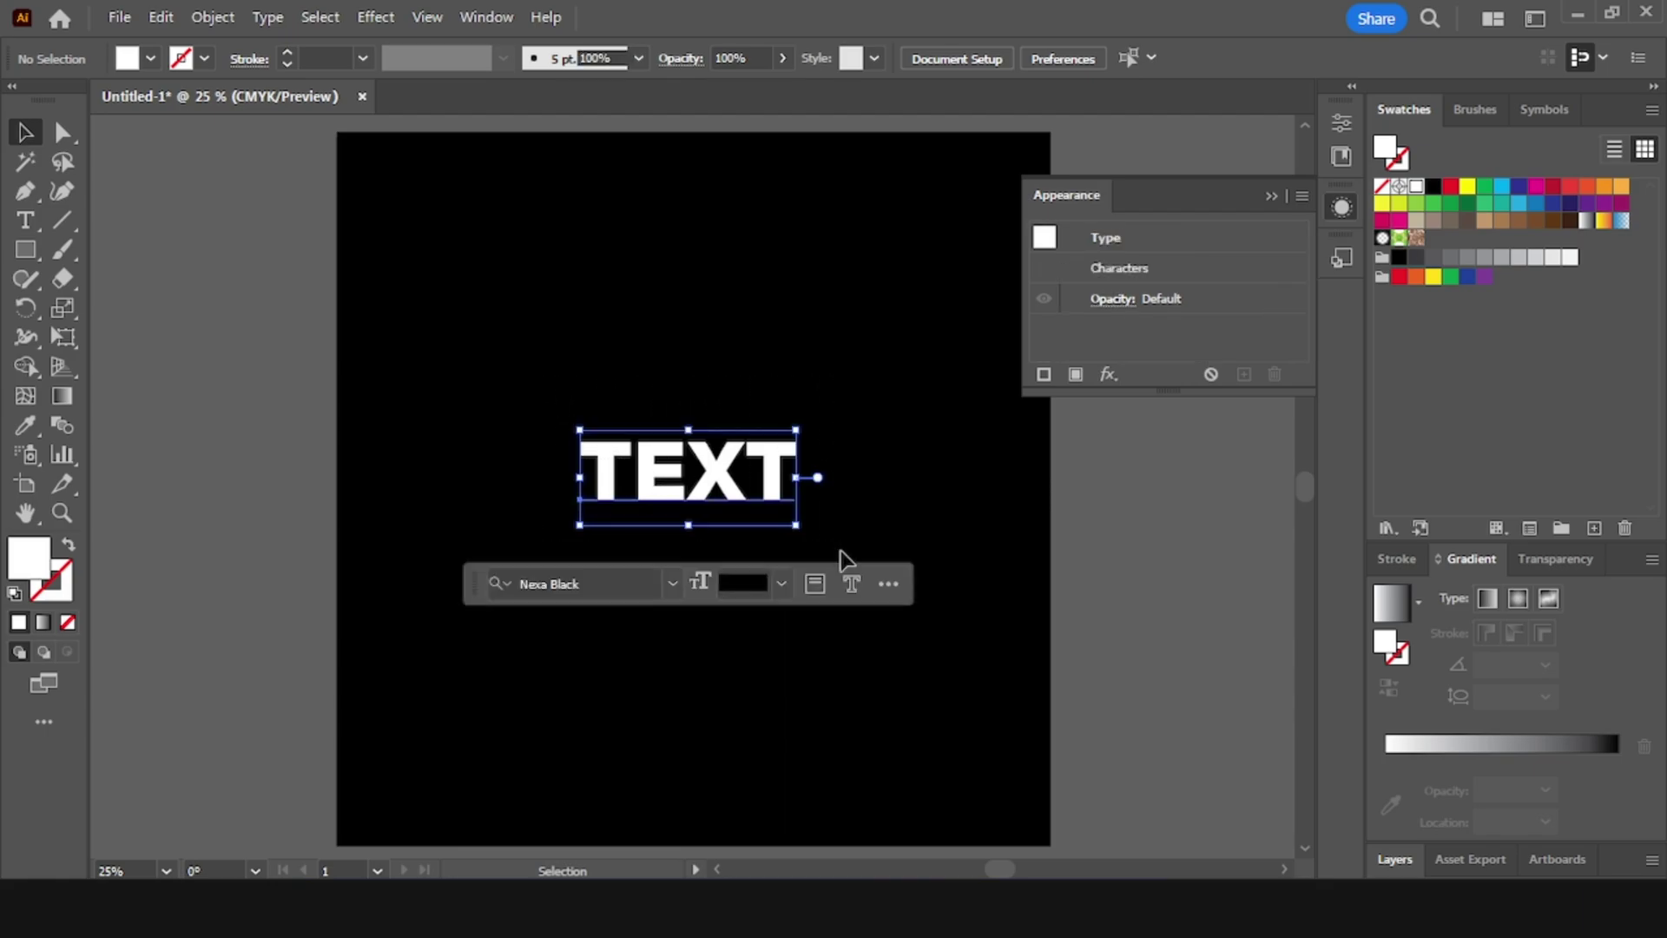
click(68, 623)
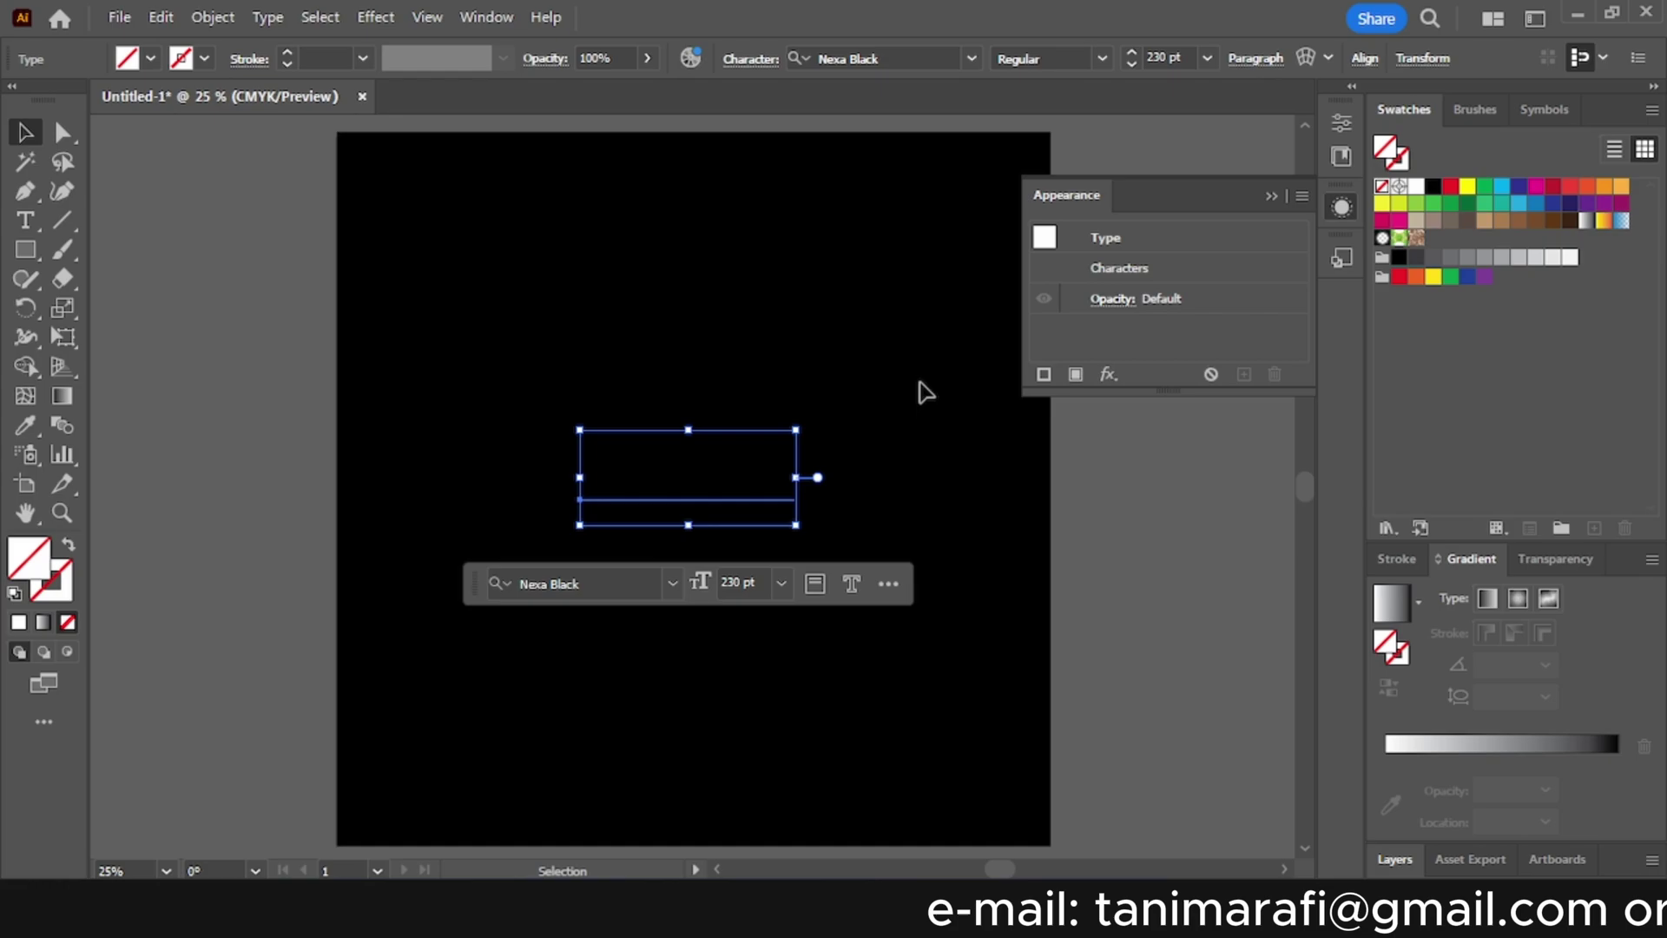
click(1074, 376)
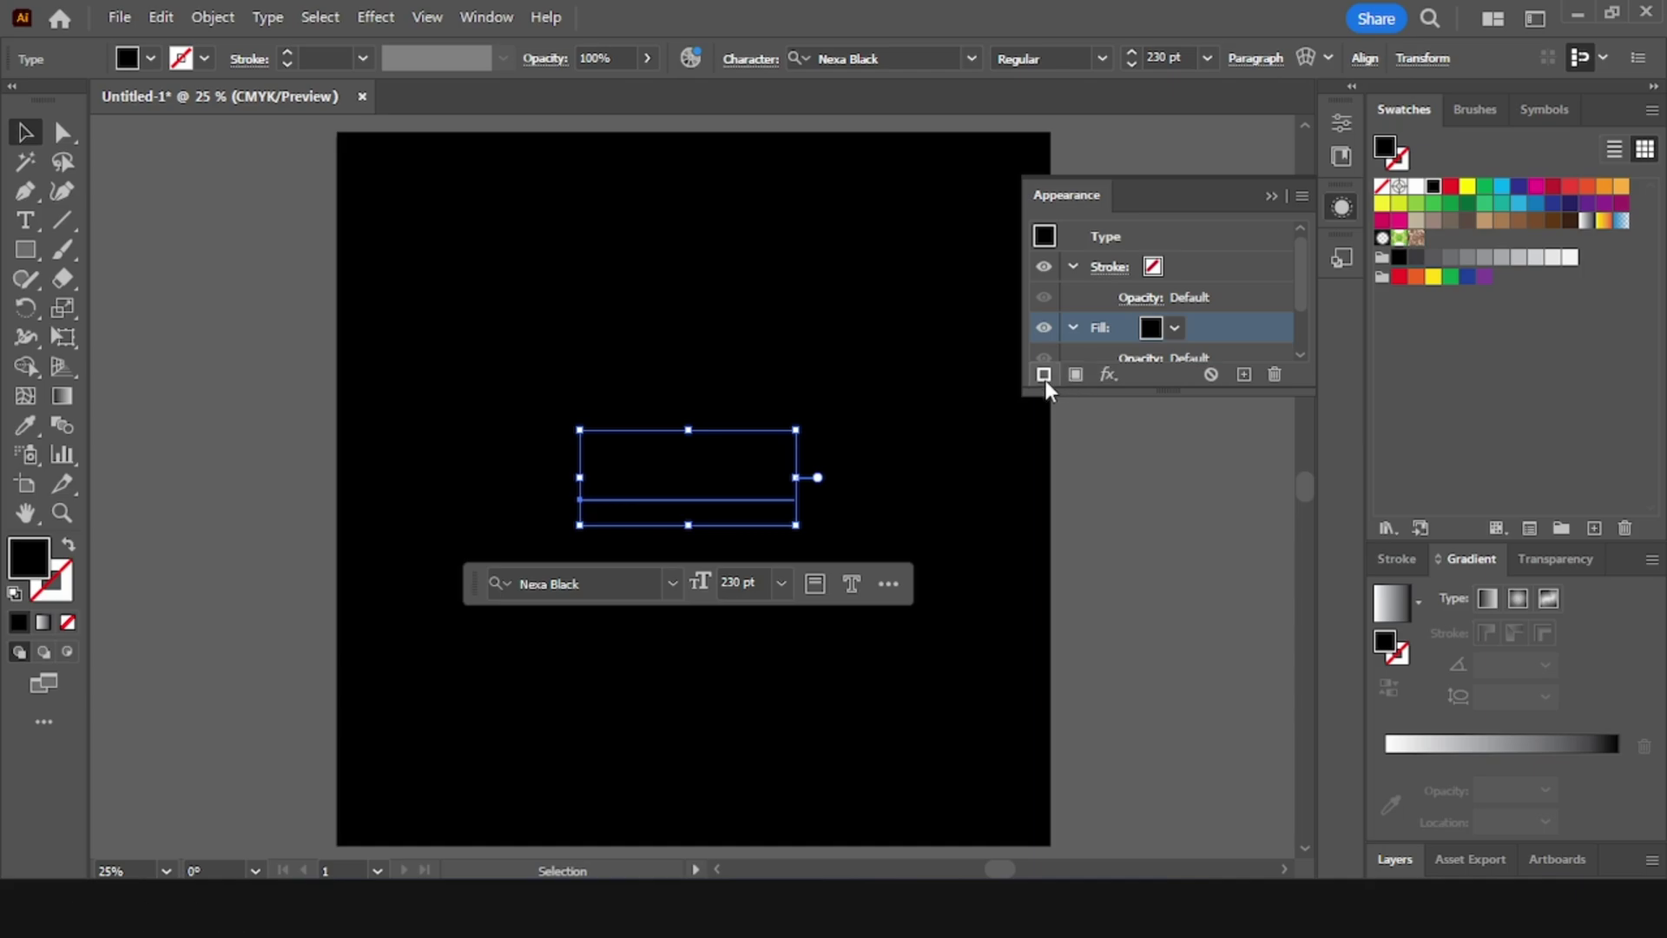
- Add a white 3 pt stroke to TEXT, then reselect the text
click(1043, 375)
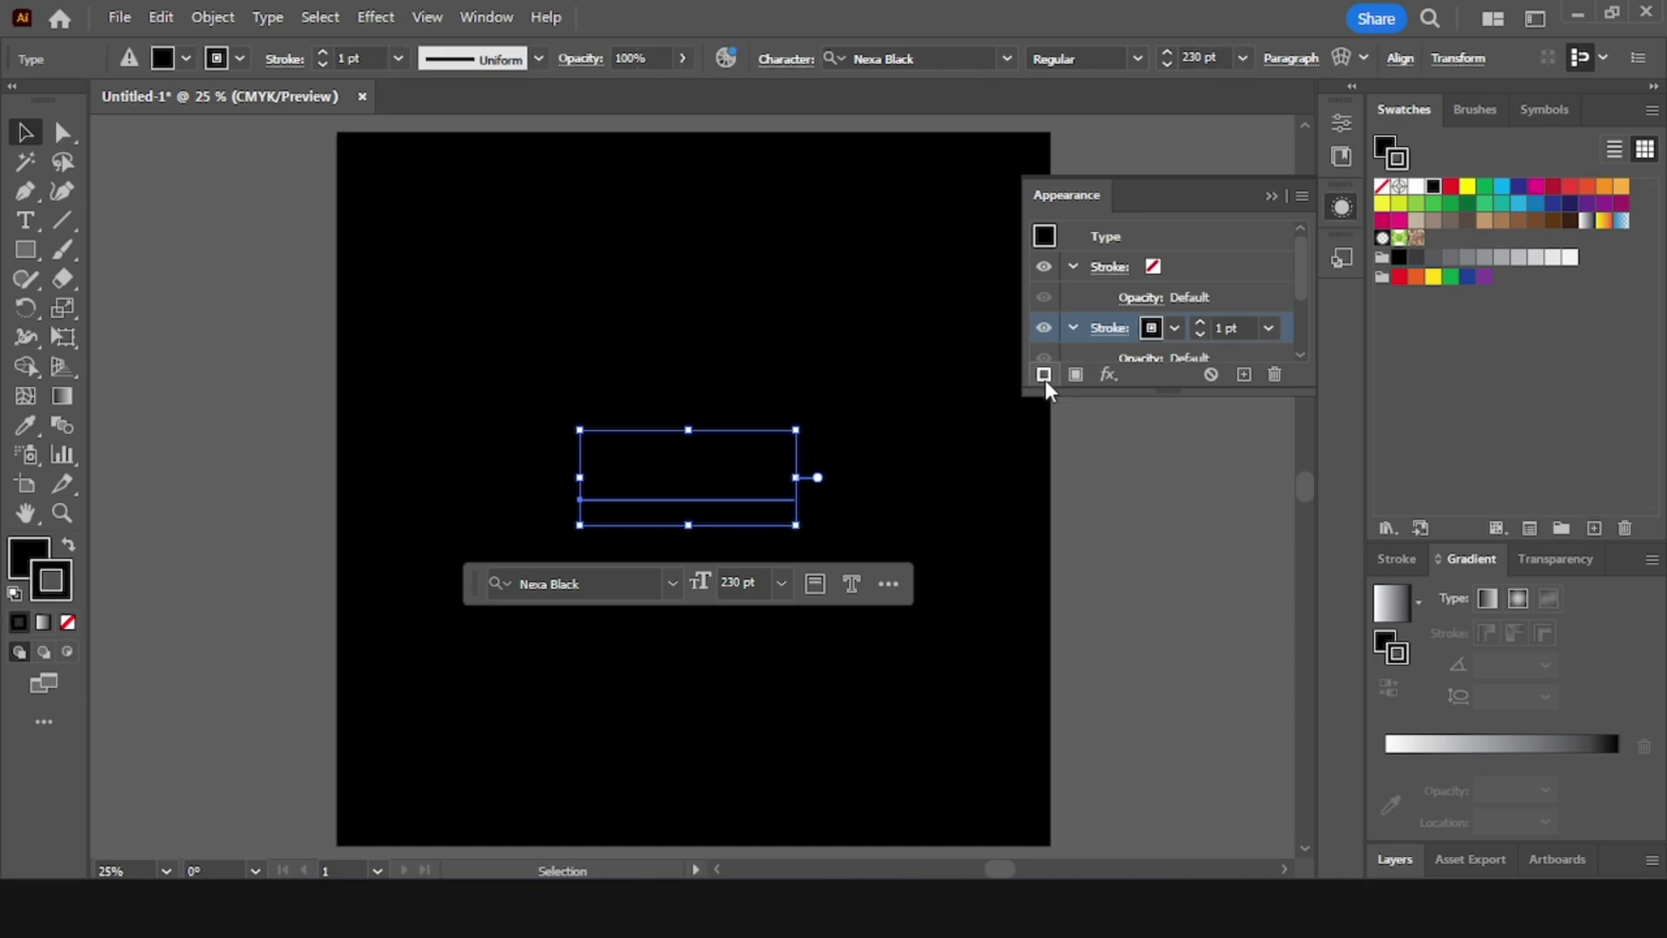
click(1171, 329)
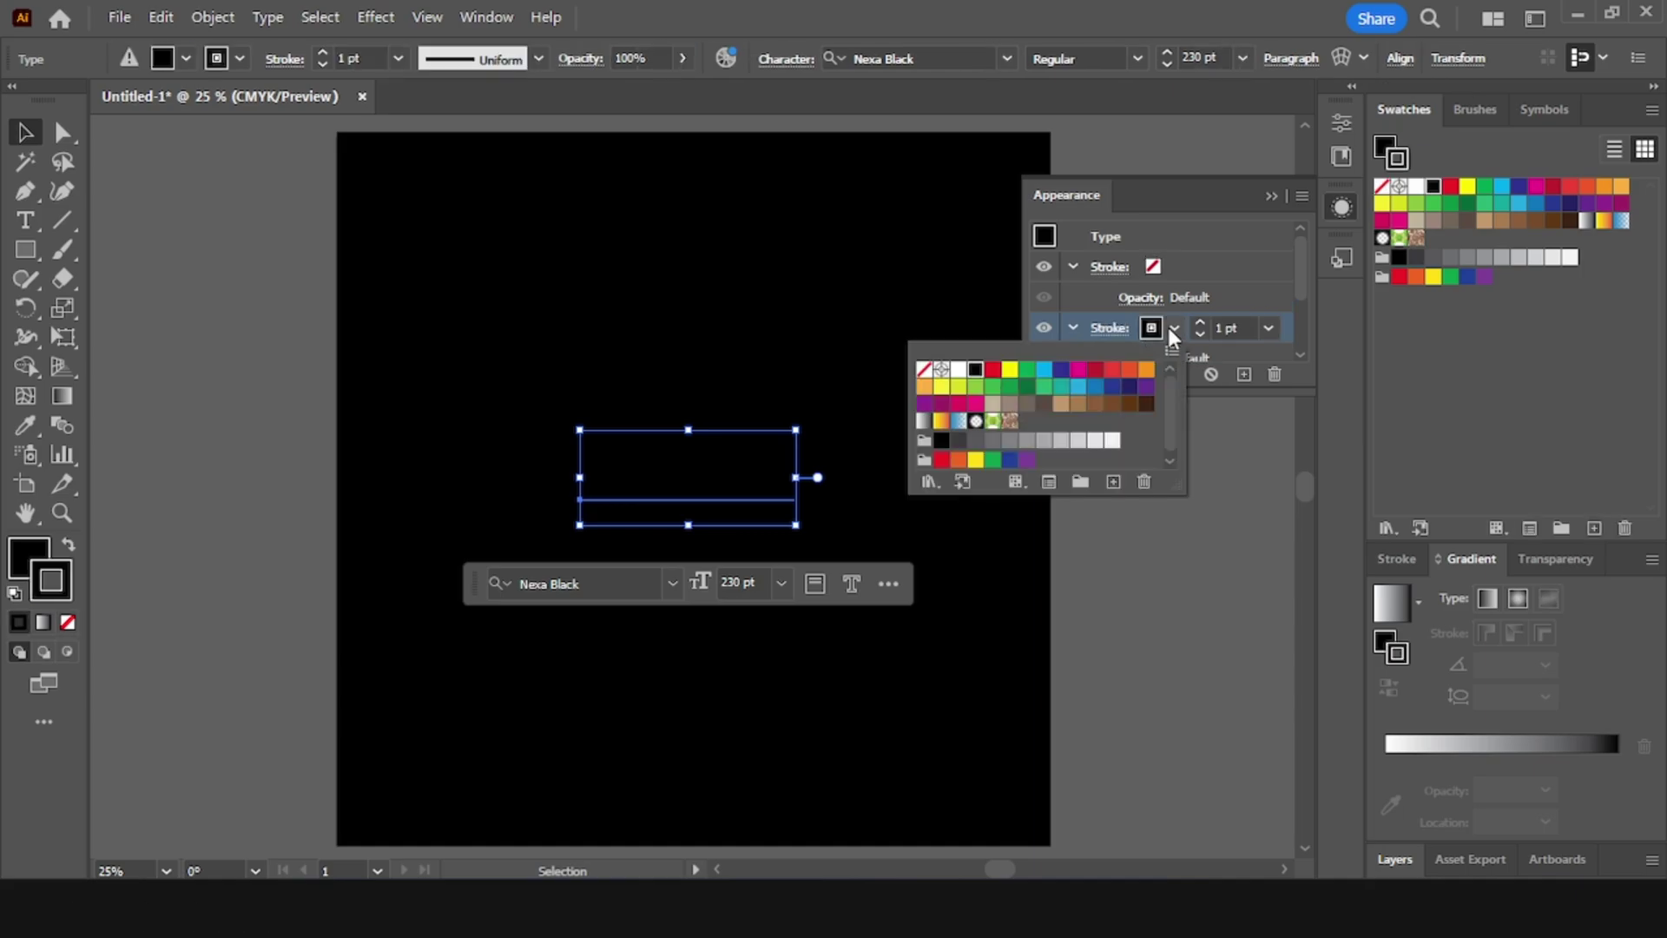
click(957, 371)
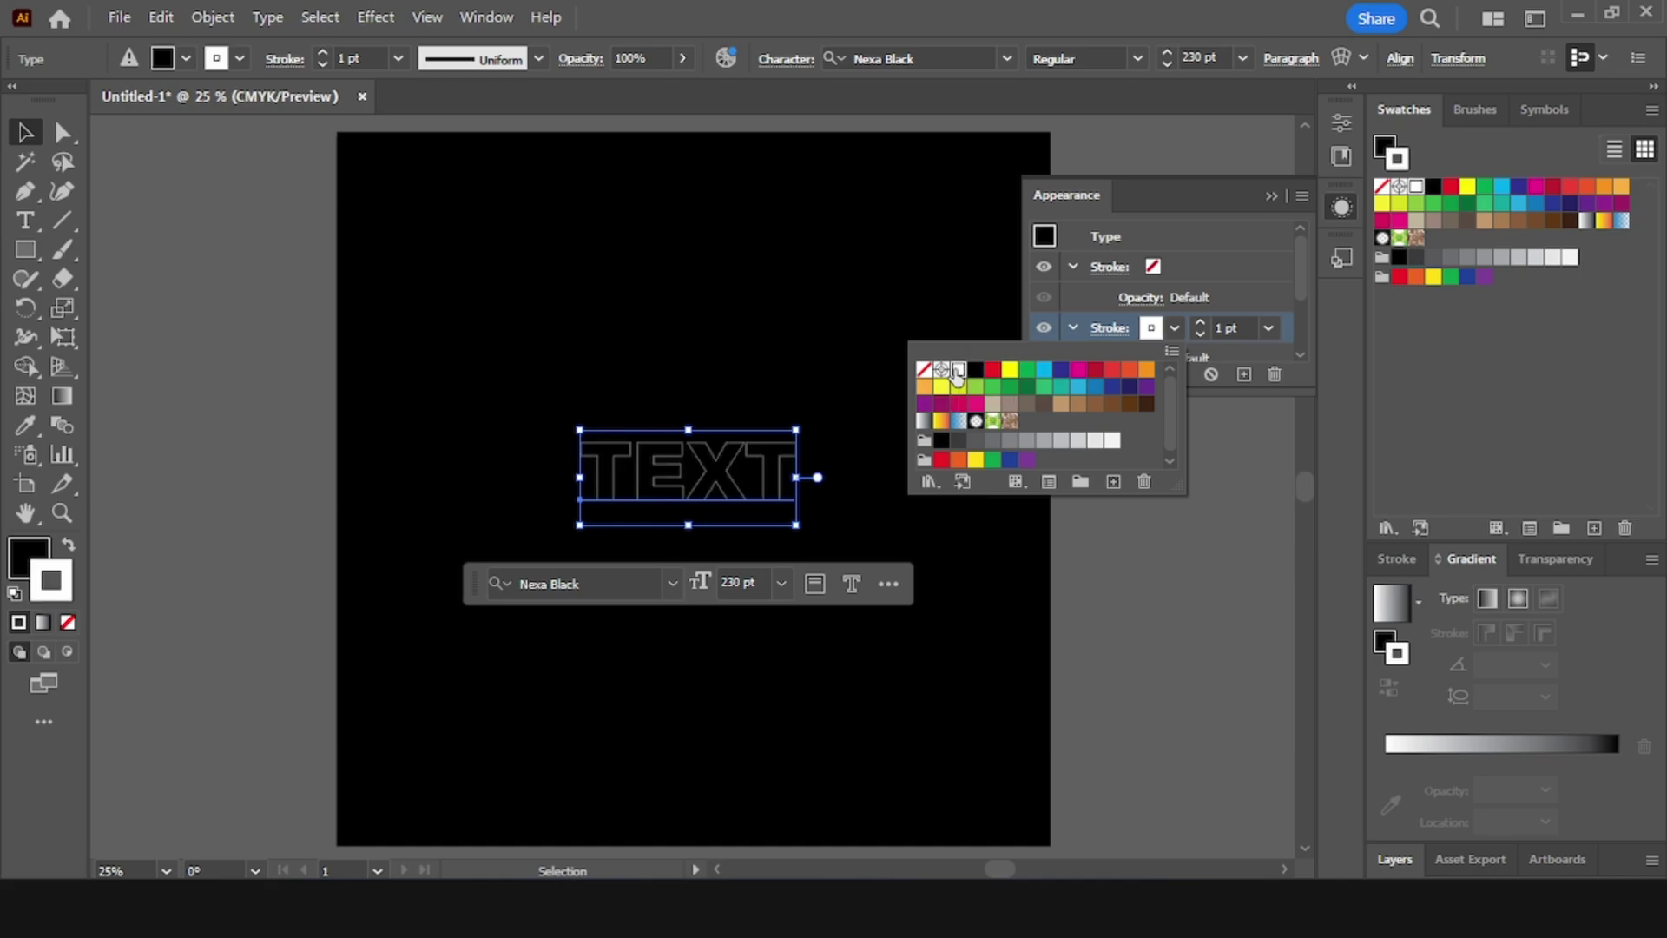
click(1250, 294)
click(1204, 320)
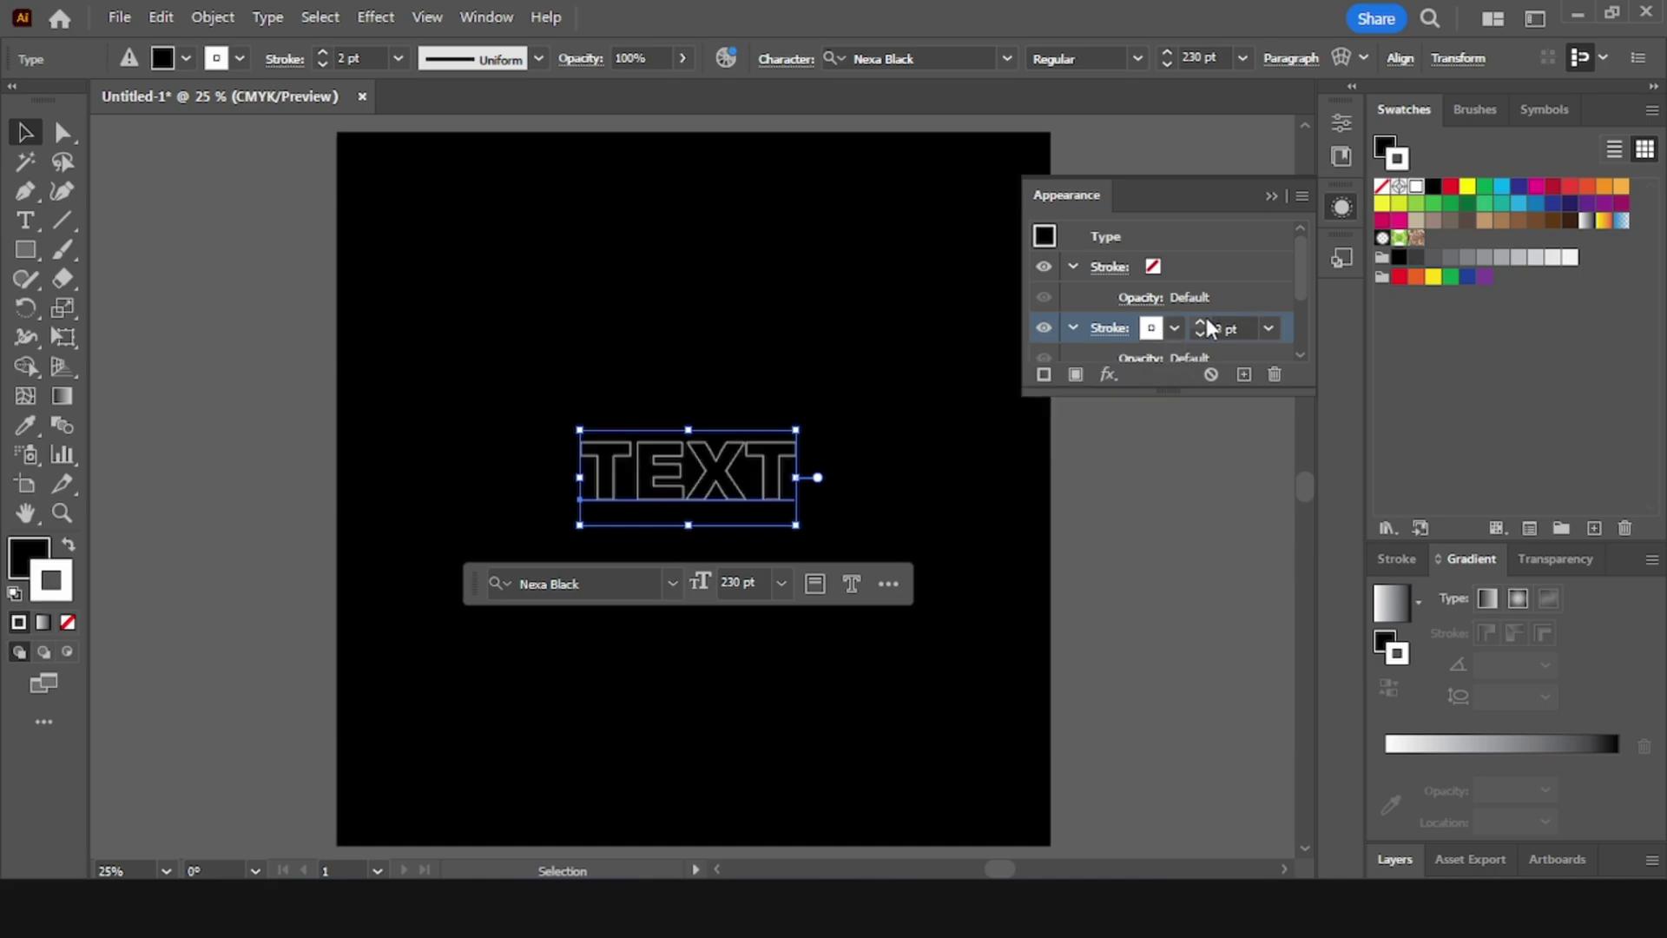
click(1273, 192)
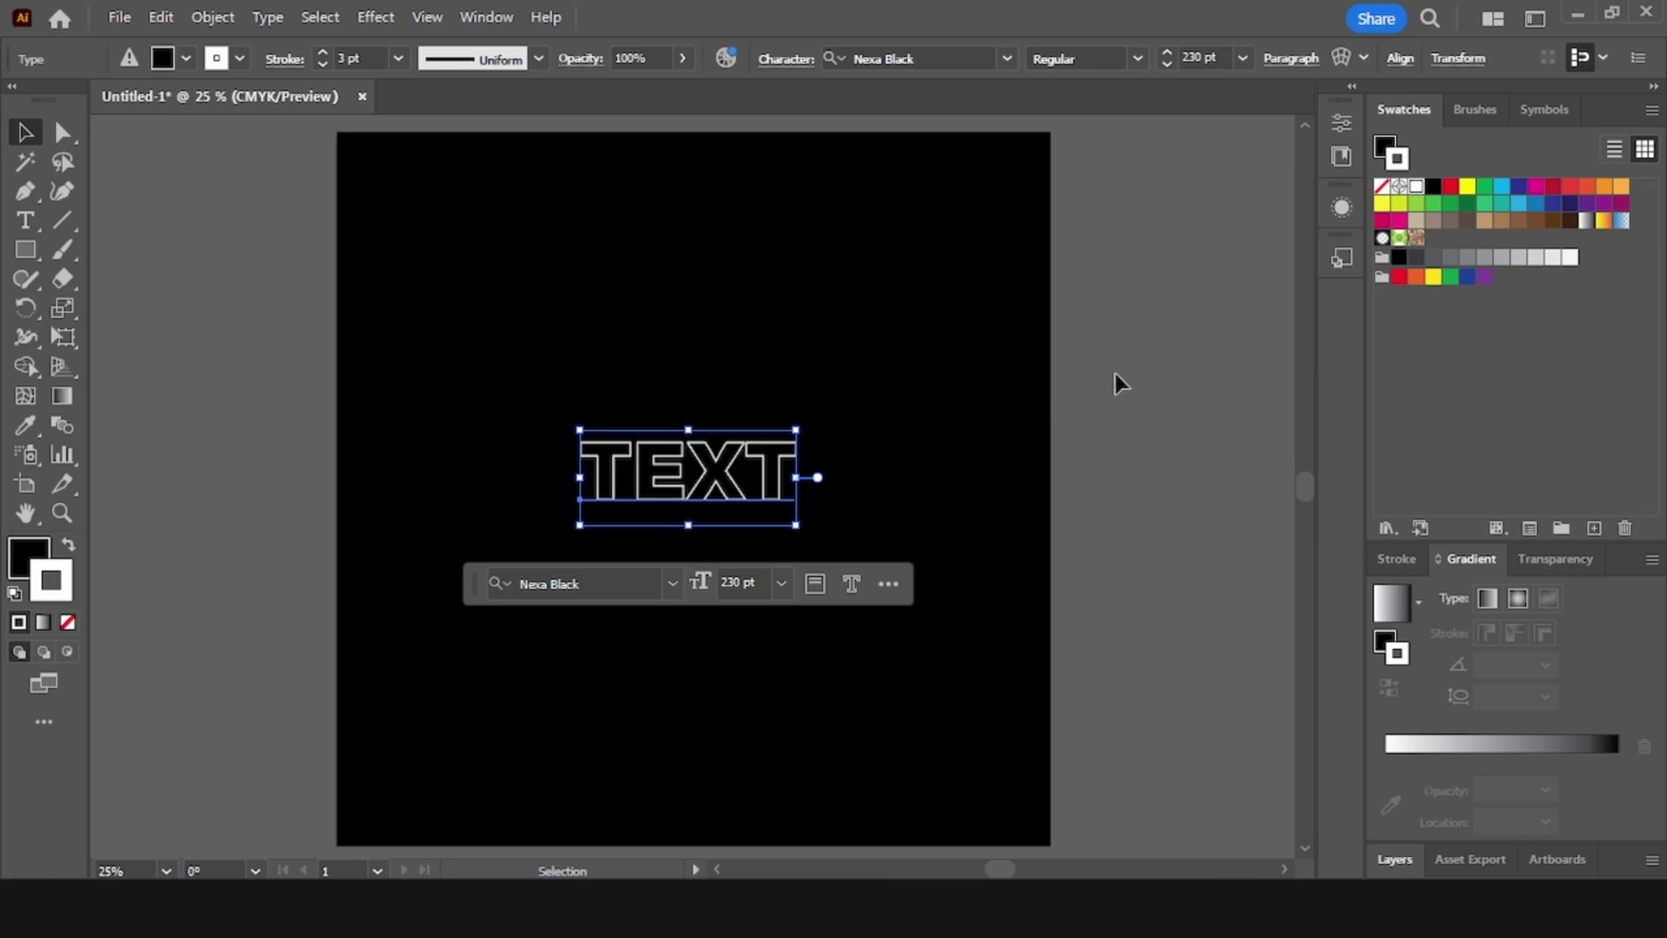
click(17, 561)
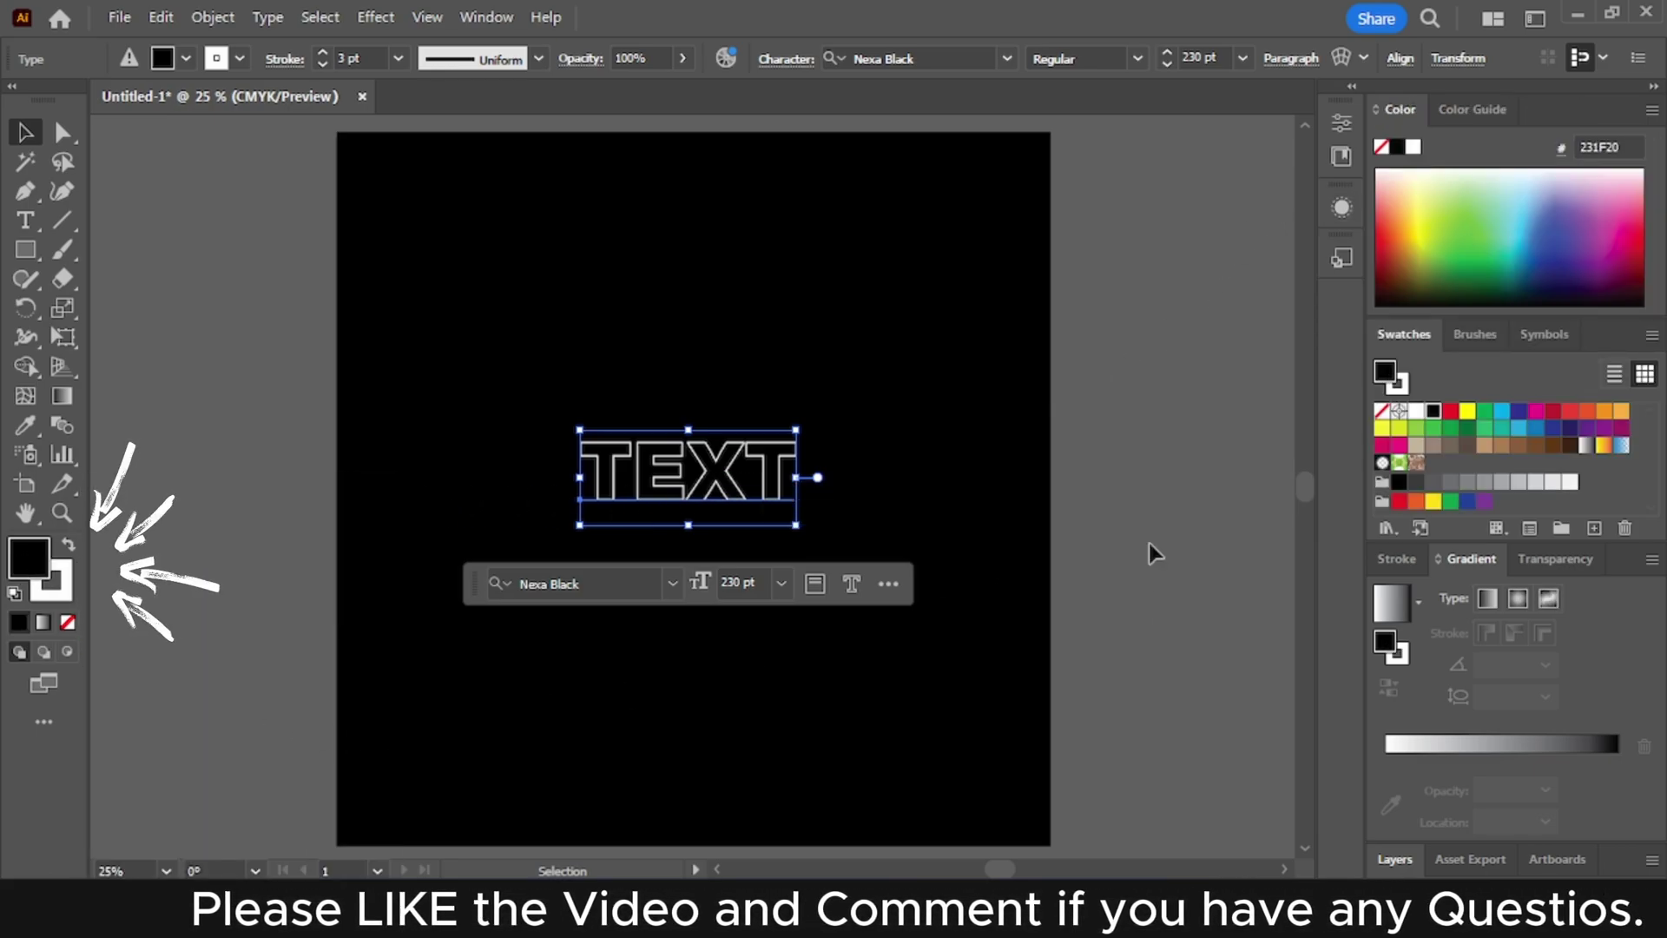
click(990, 521)
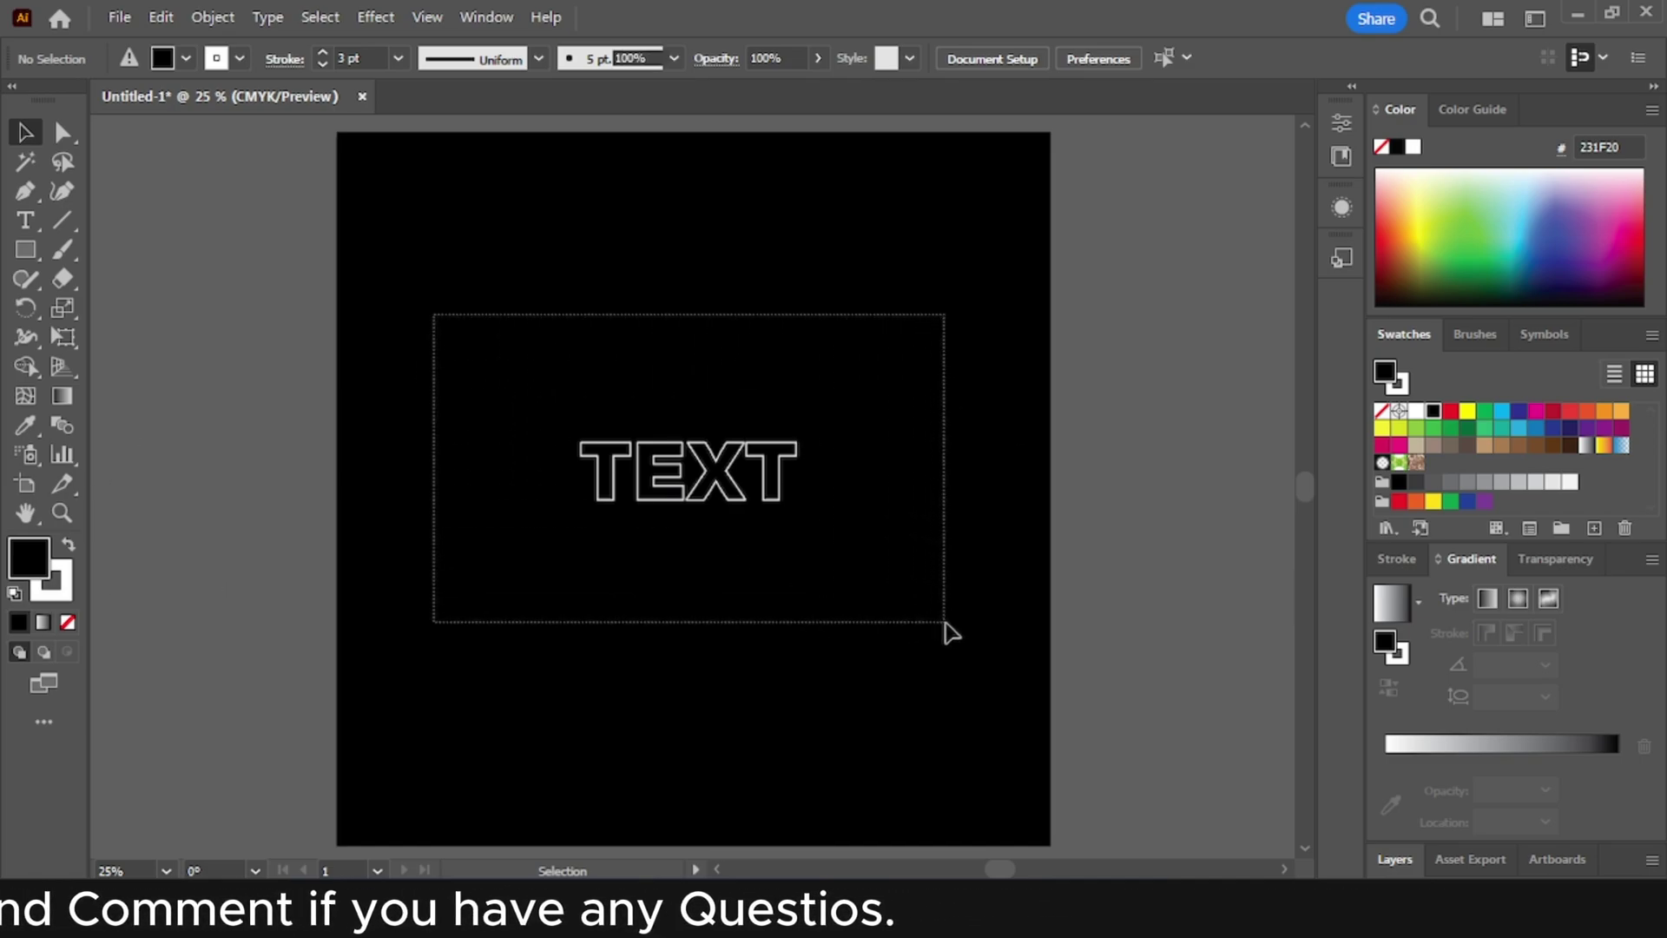
drag(434, 320, 940, 623)
- Set a Transform effect with 90% by 90% scale, 32 copies and 7° rotation
click(384, 19)
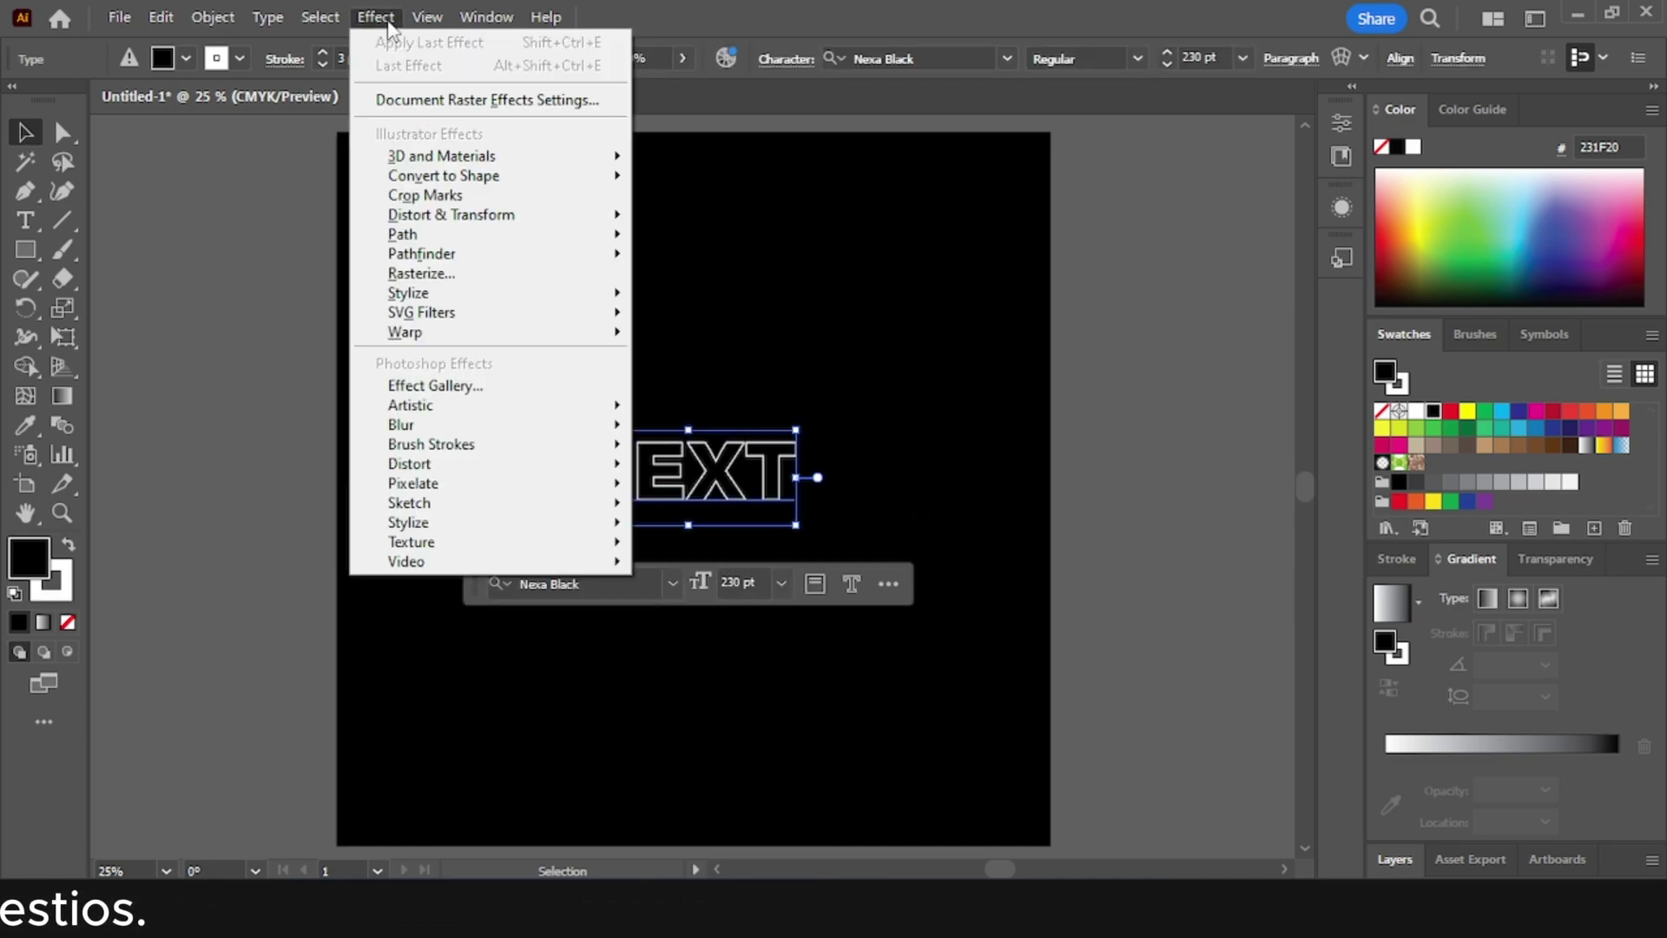
mouse_move(451, 215)
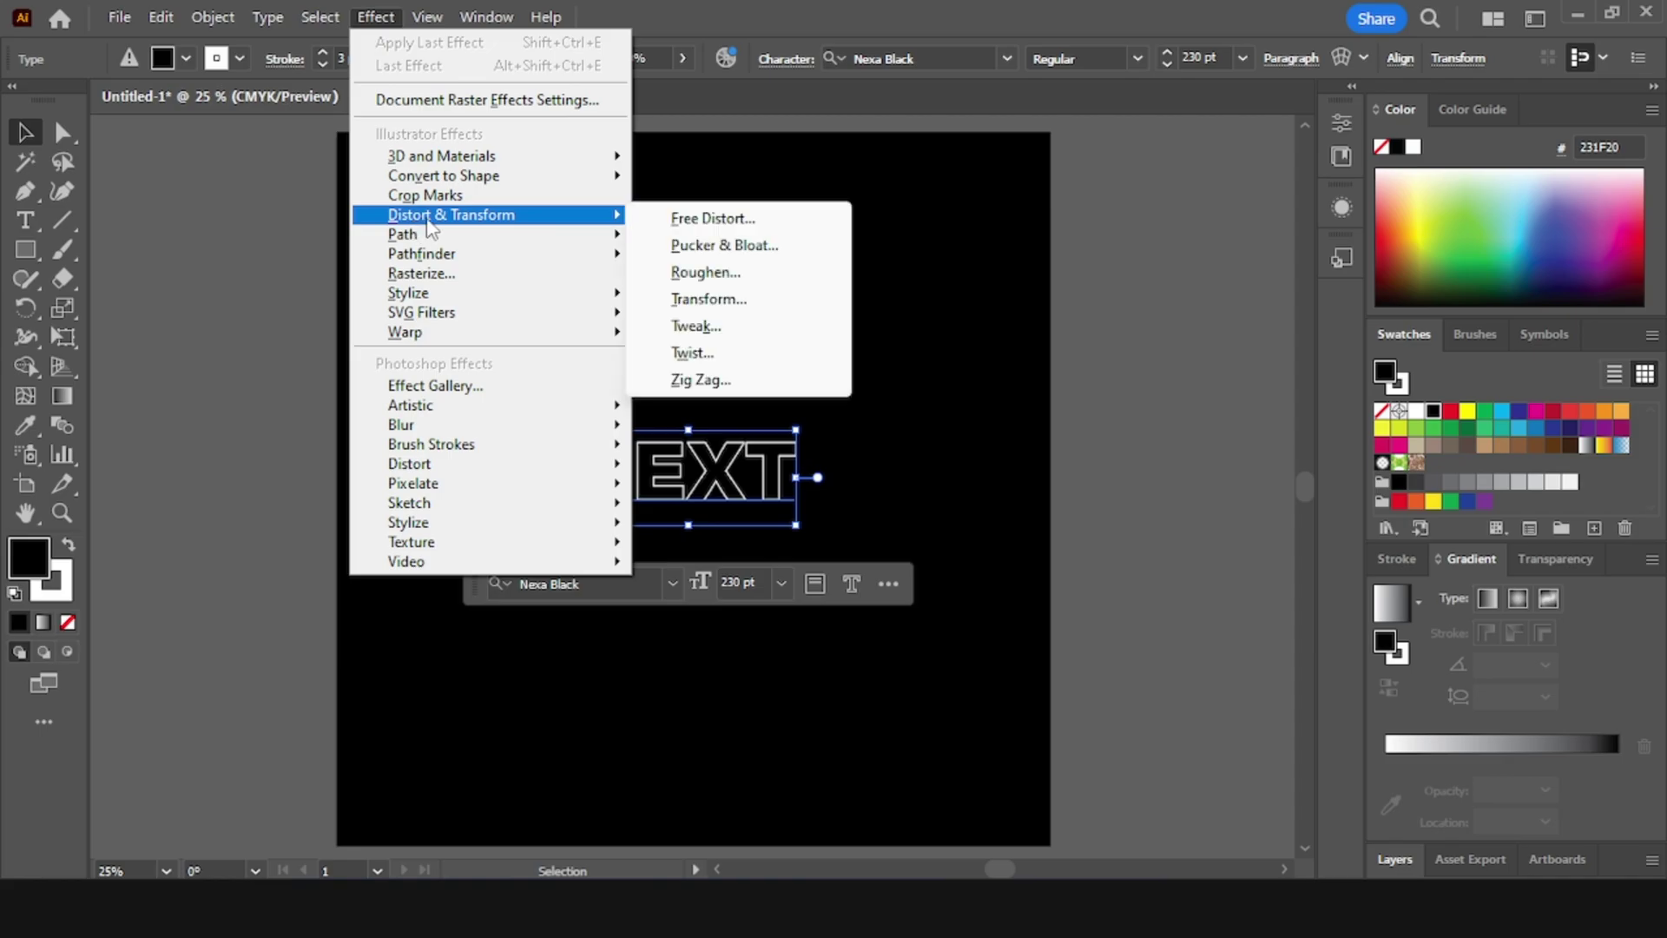
click(676, 300)
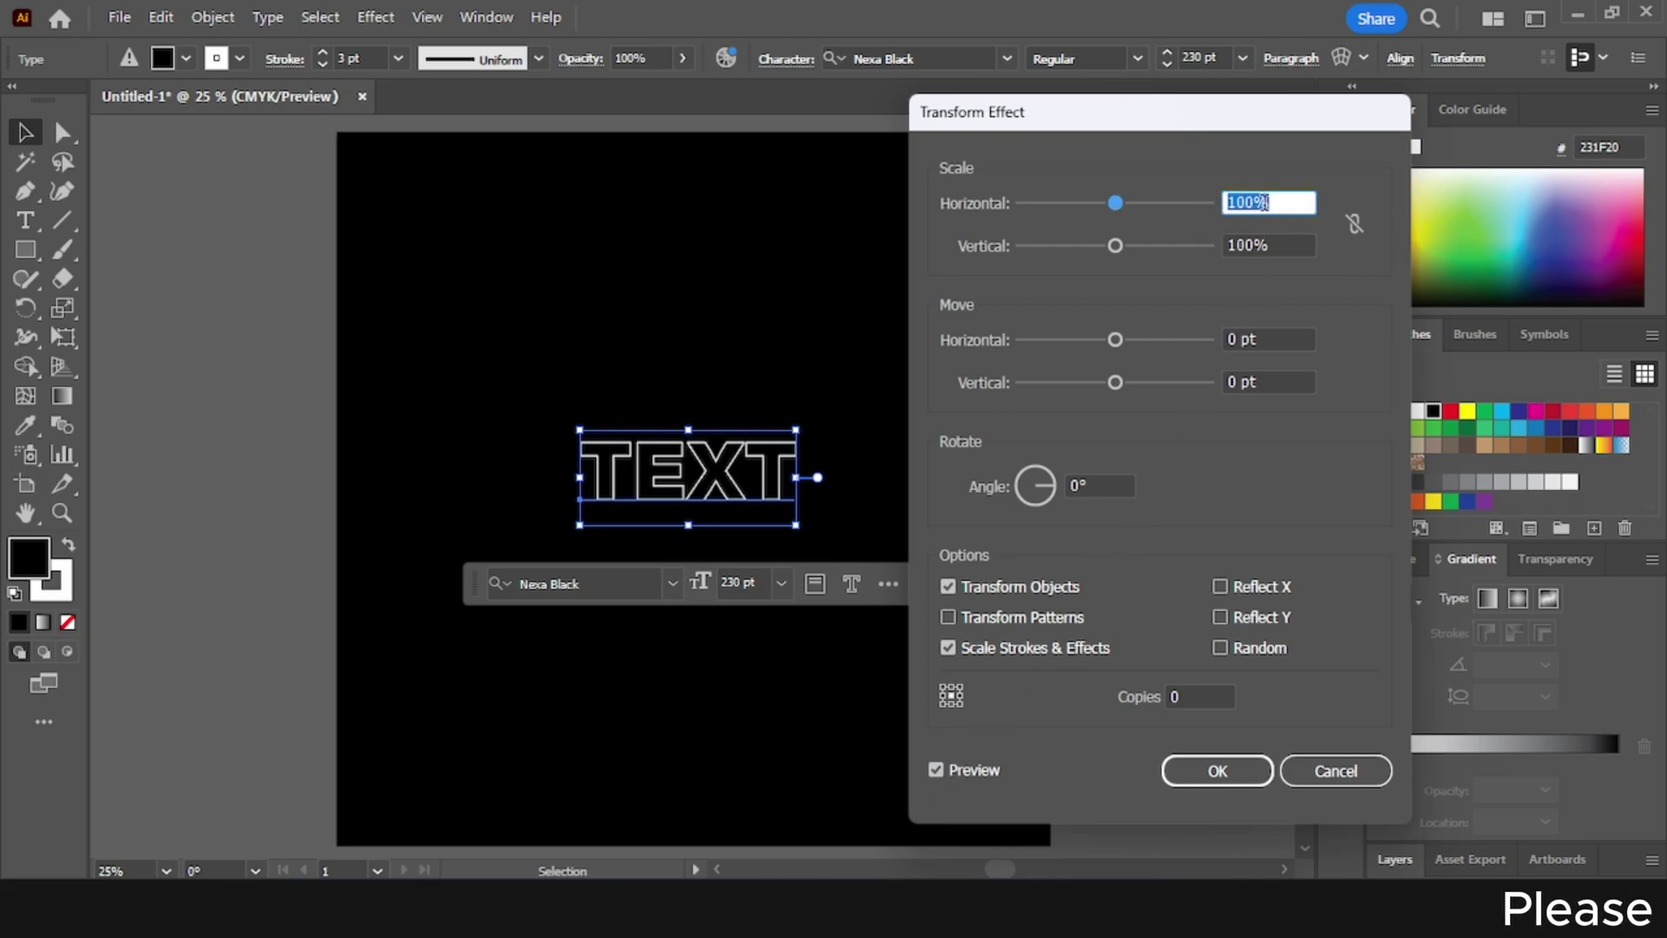
text(90)
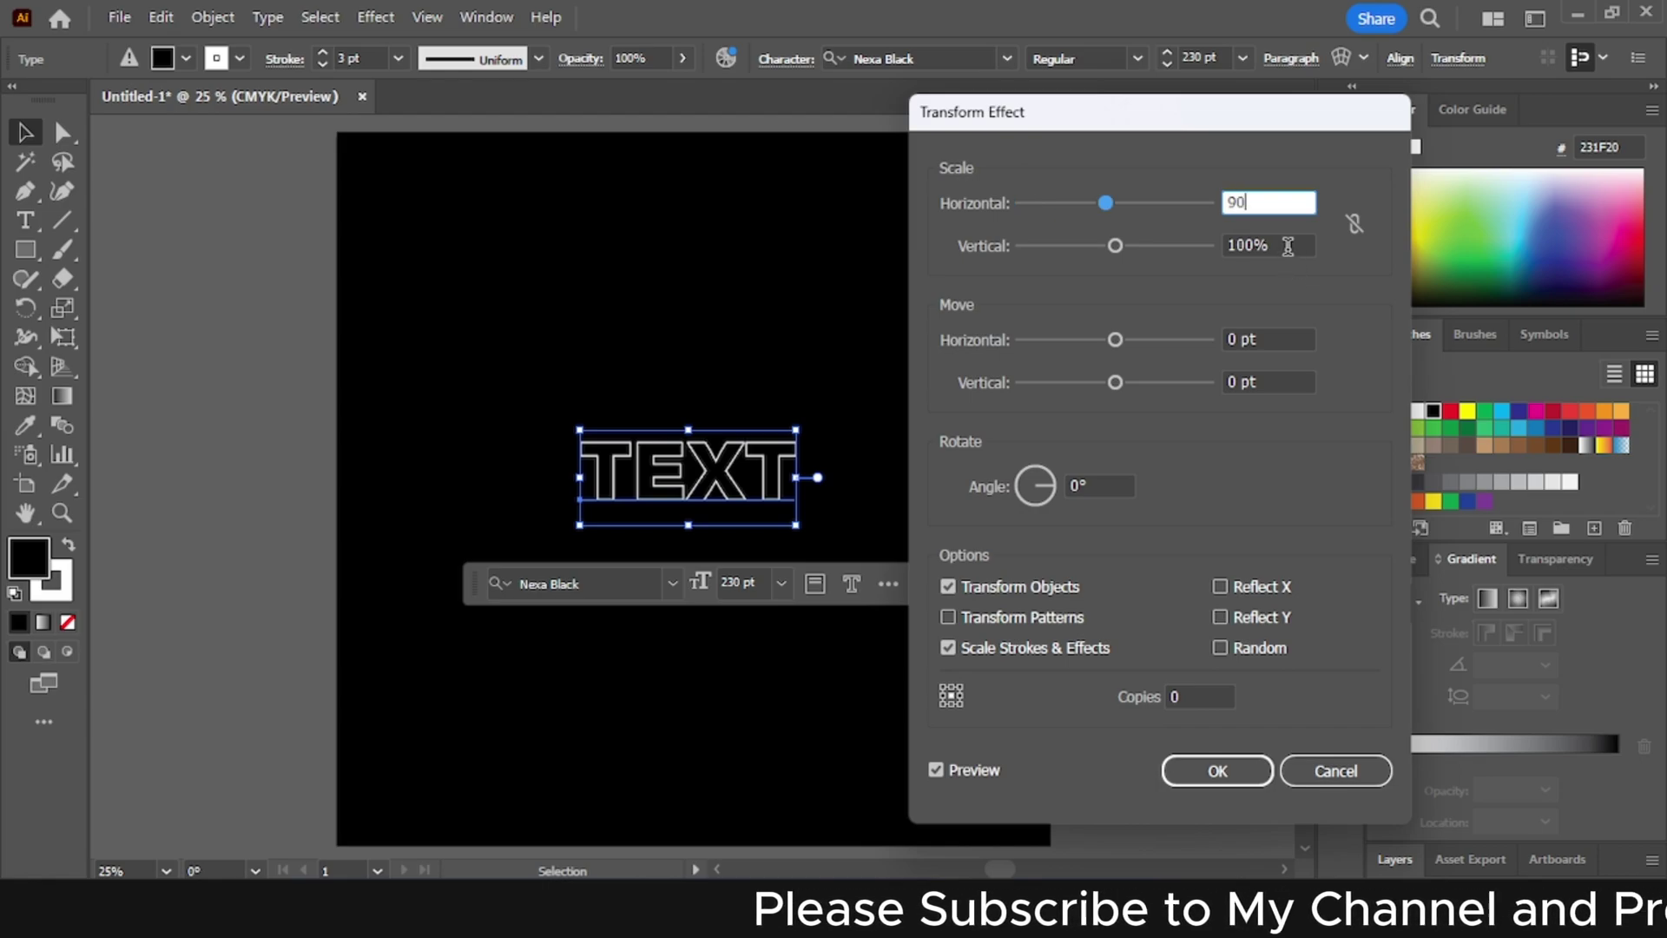
key(Tab)
text(9)
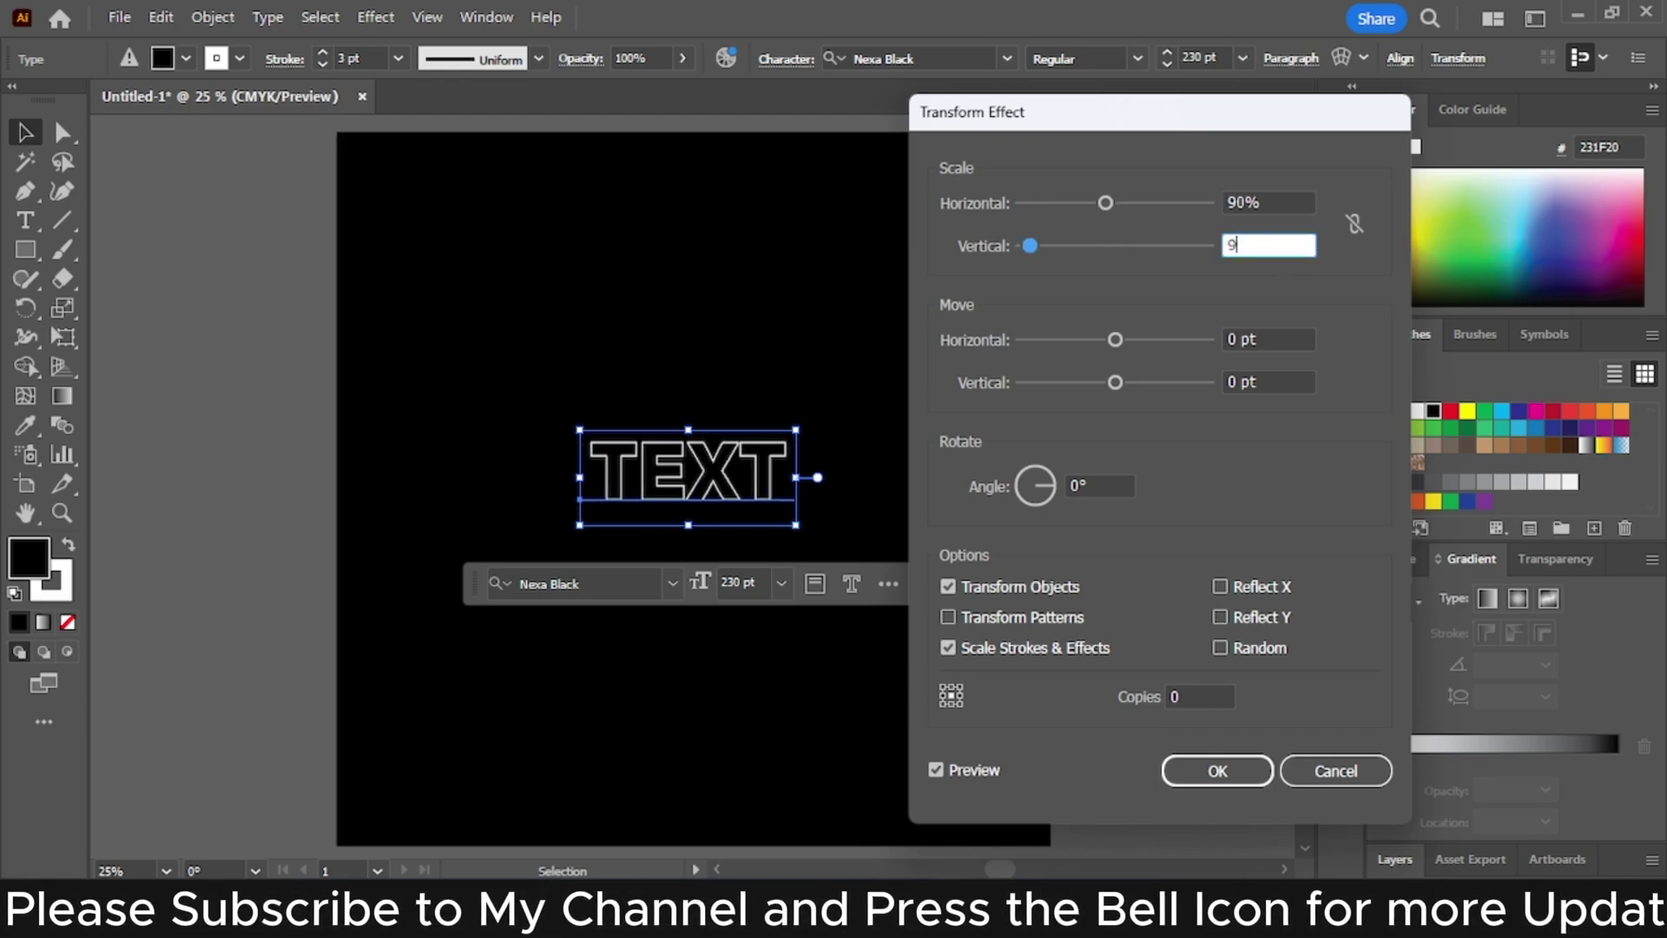
text(0)
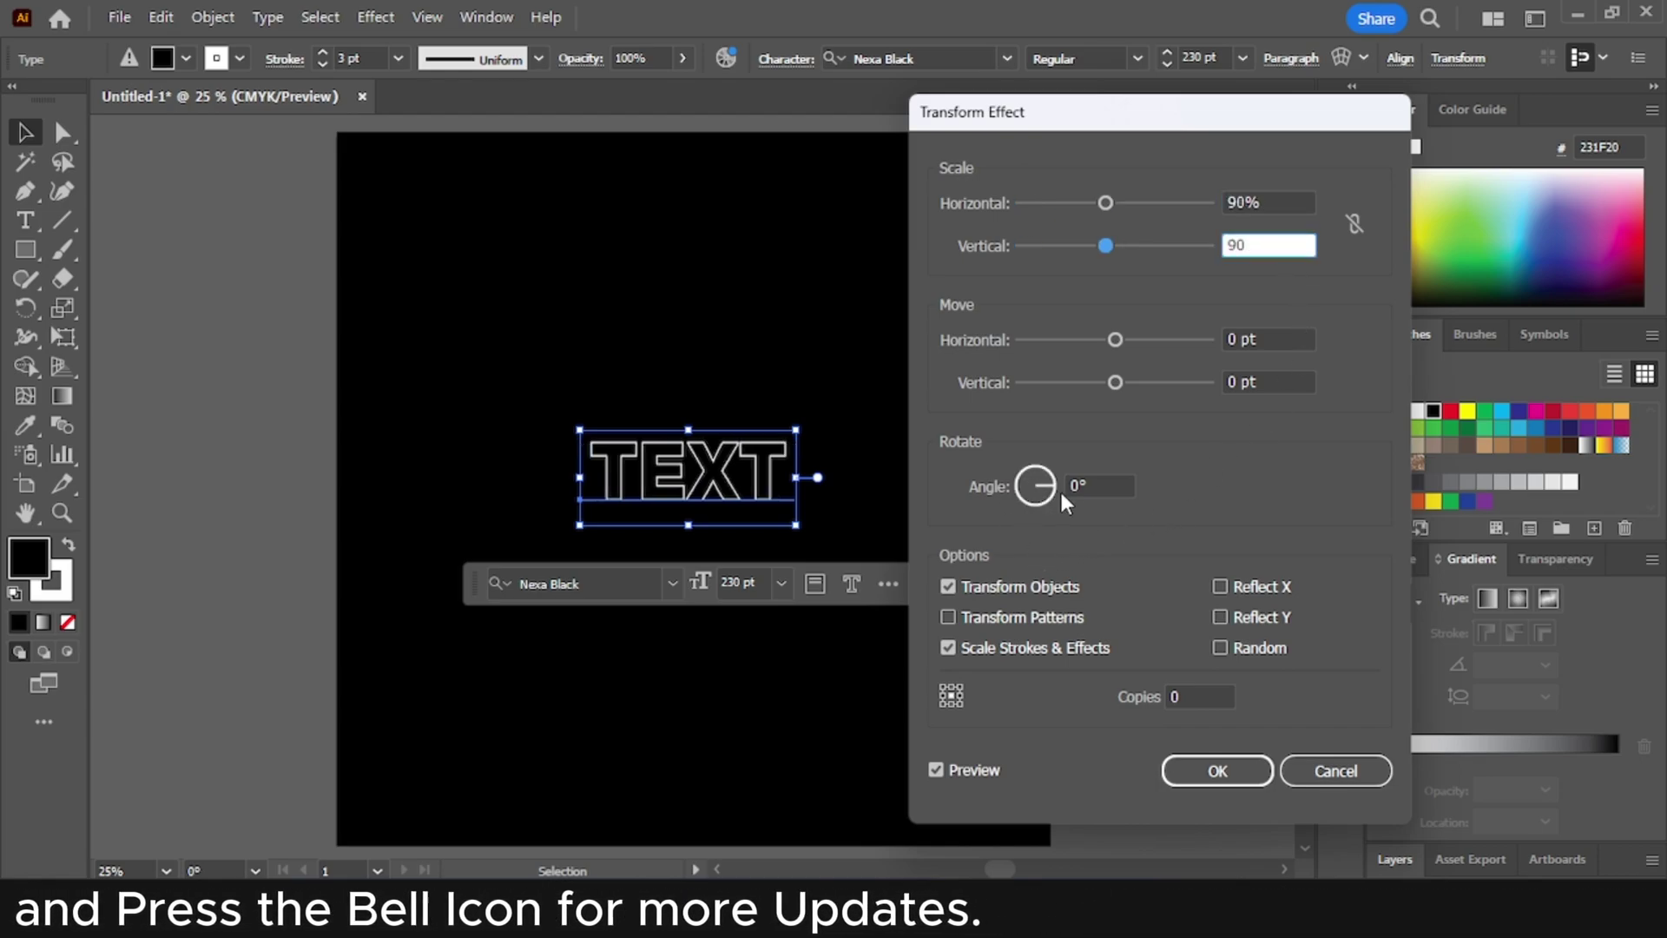
click(1201, 696)
text(32)
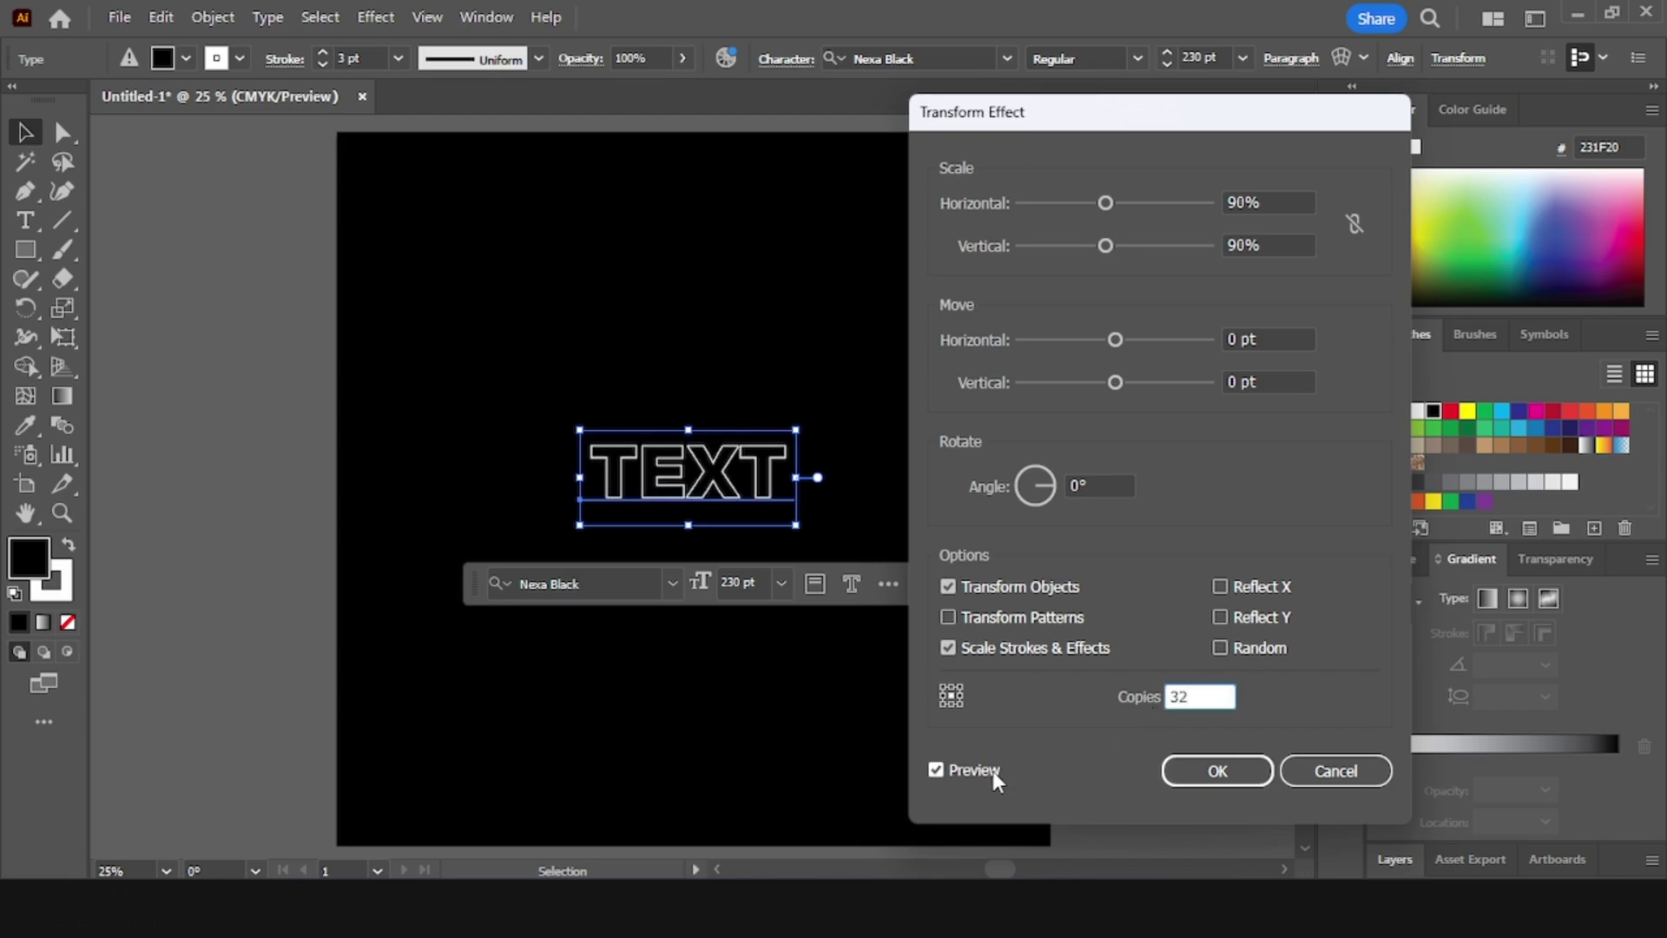
key(Tab)
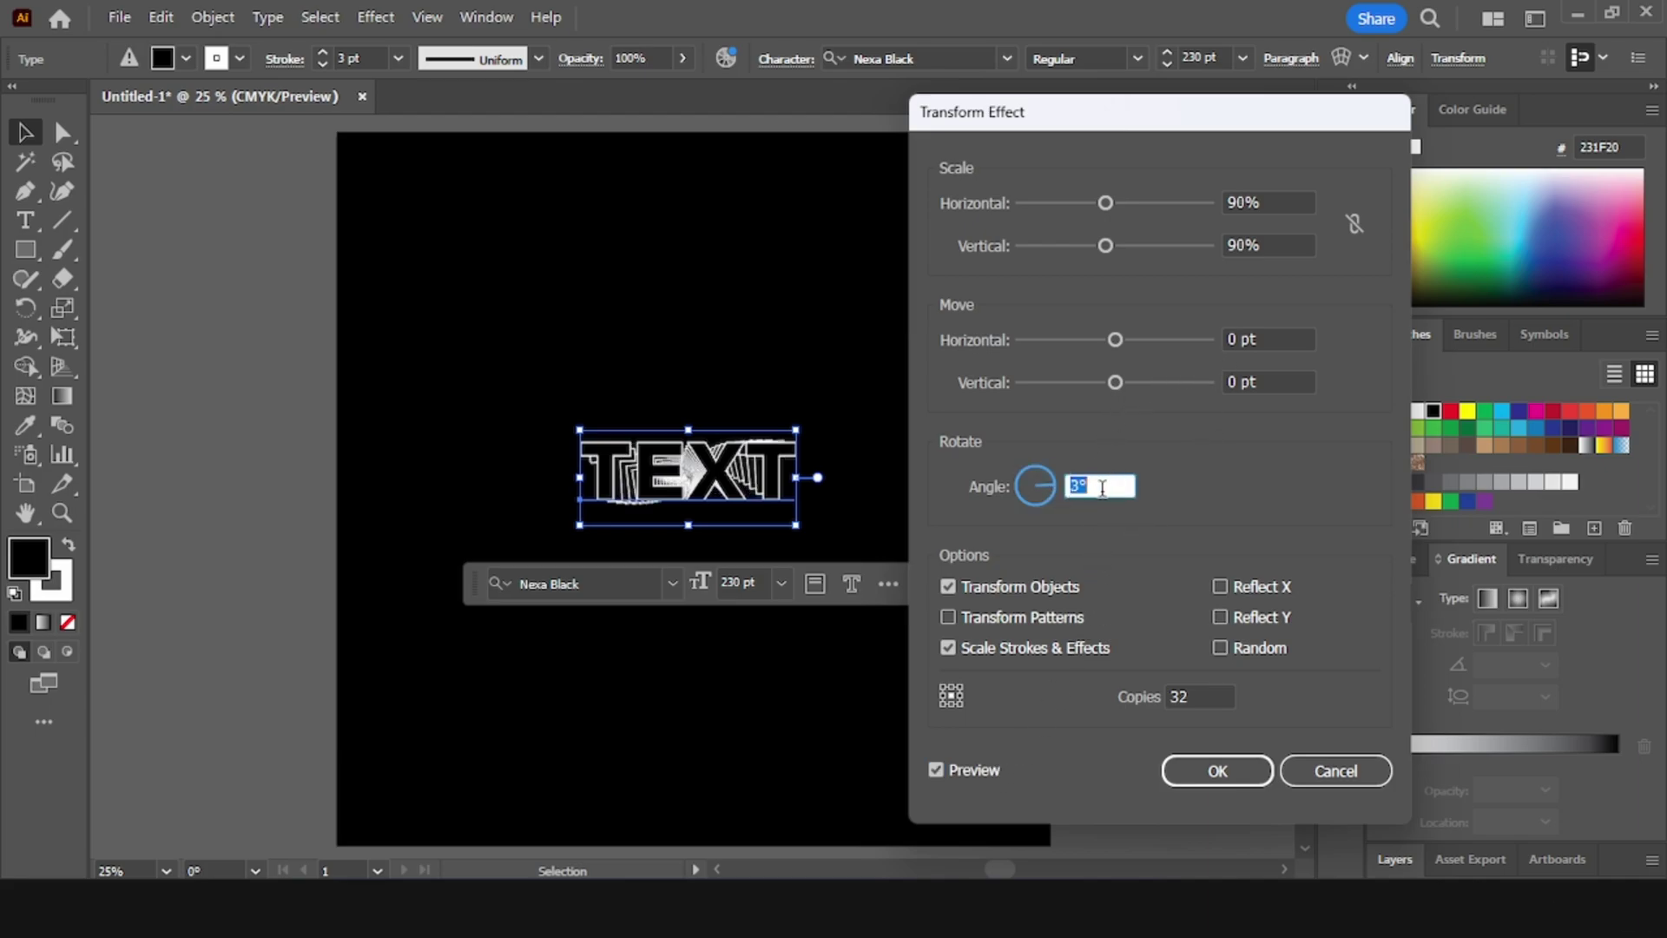
key(Up)
key(Up)
key(Up)
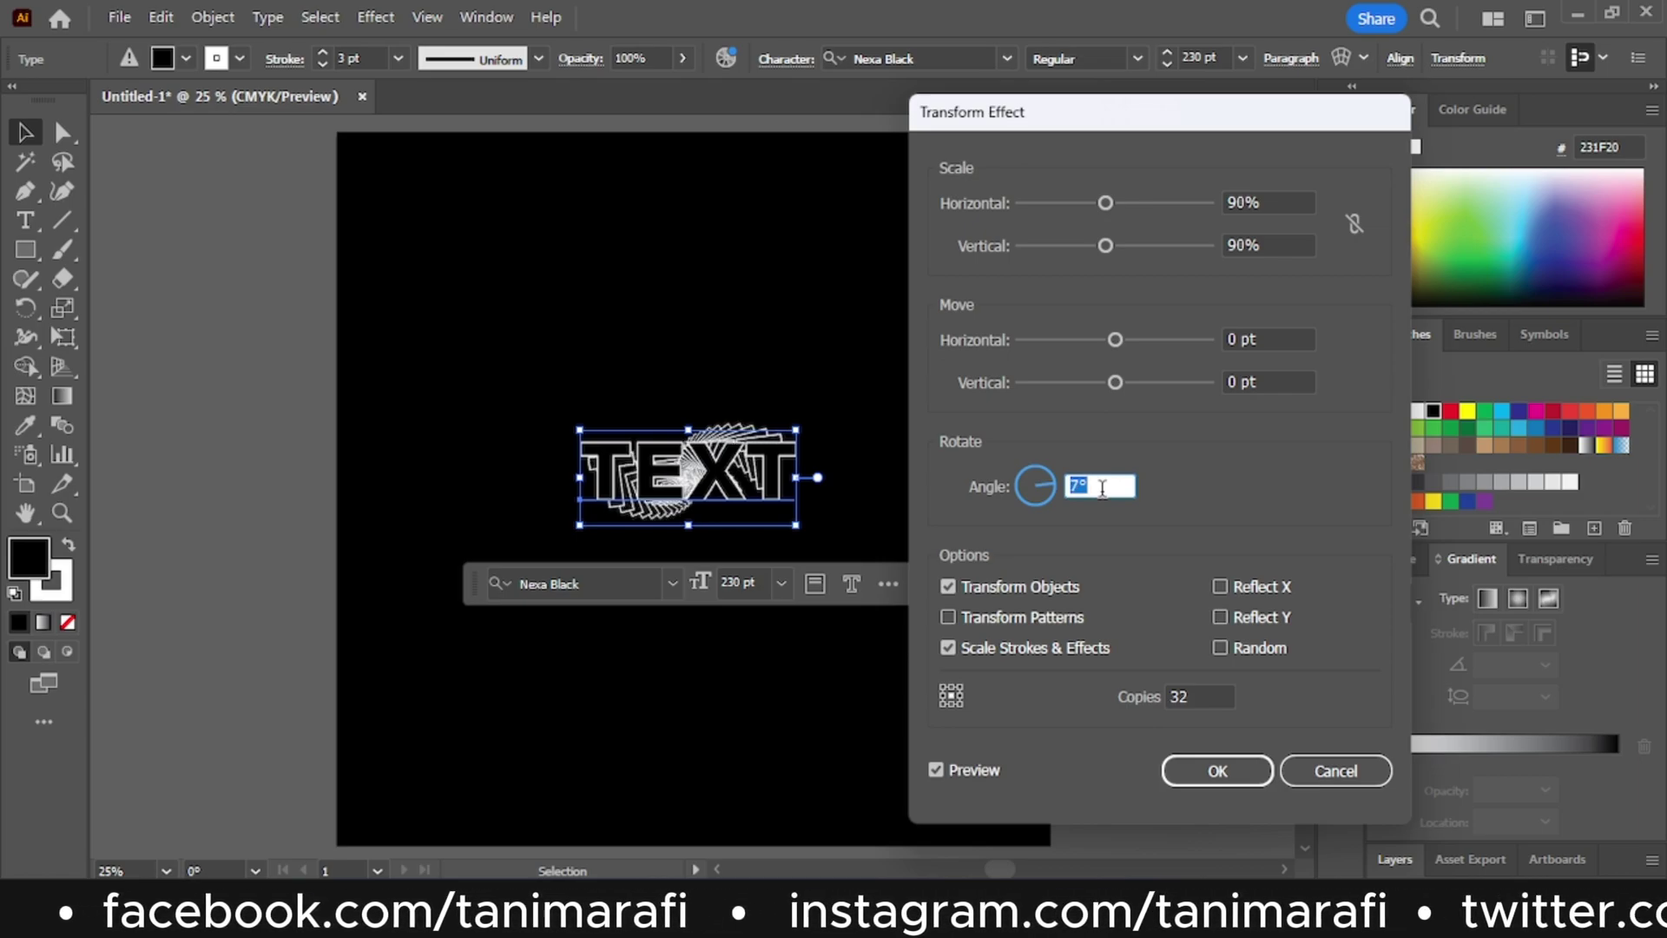
- Confirm the Transform effect, retype the word as 'Twisted', and nudge it left
click(1216, 772)
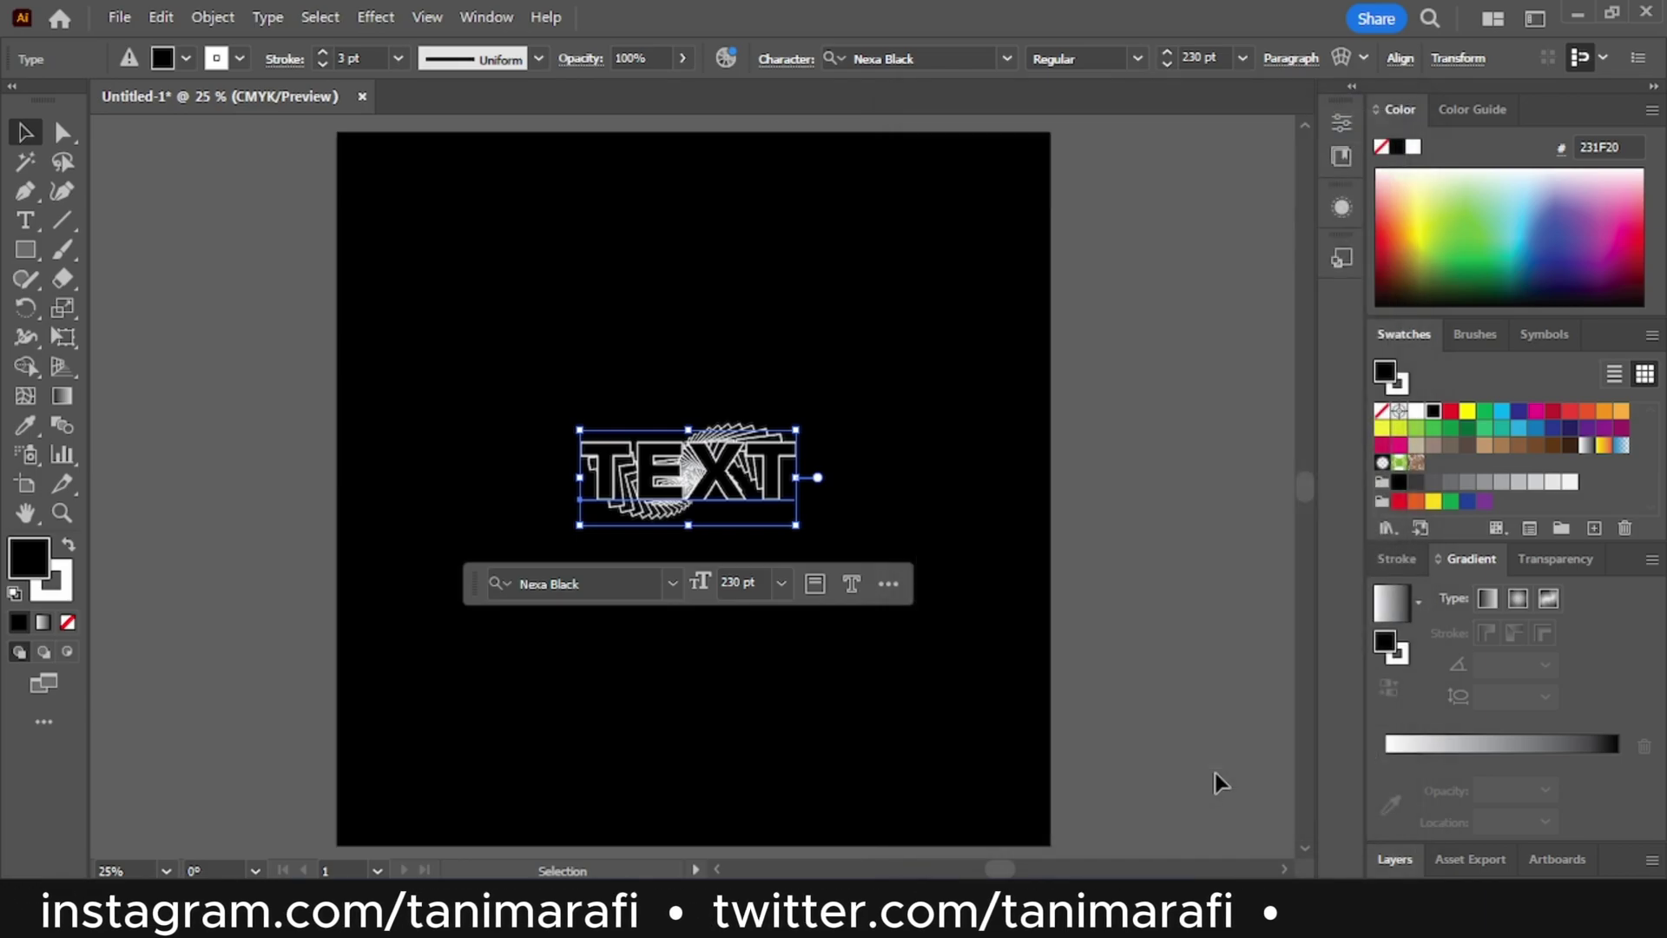
click(851, 444)
double_click(648, 459)
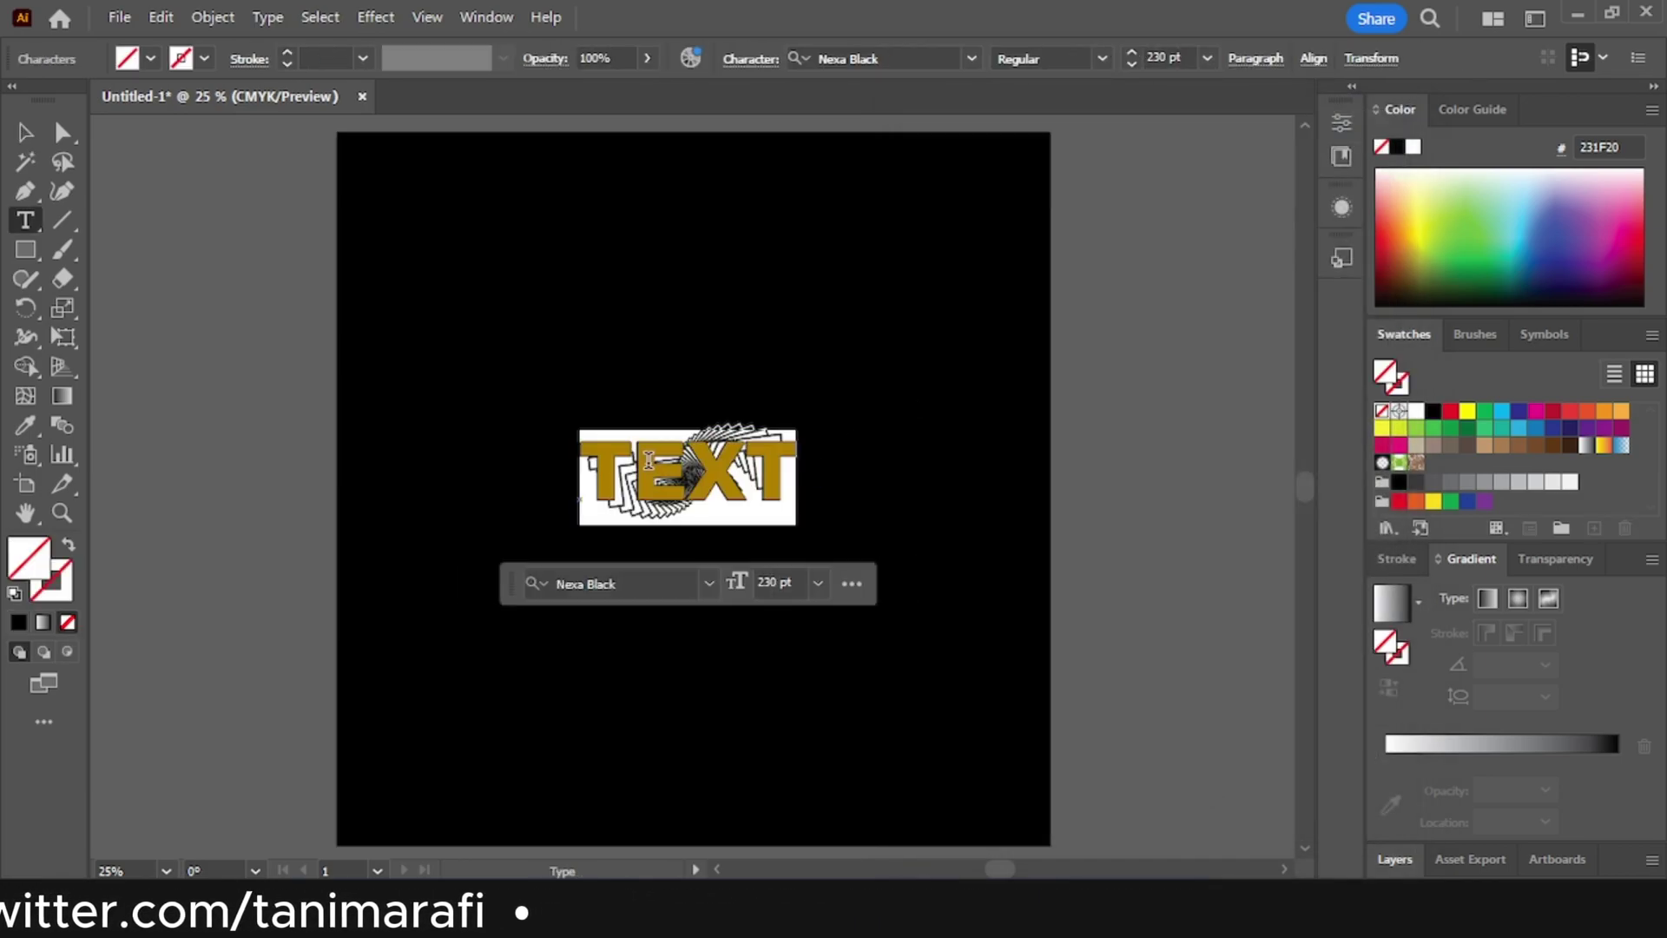
text(Twisted)
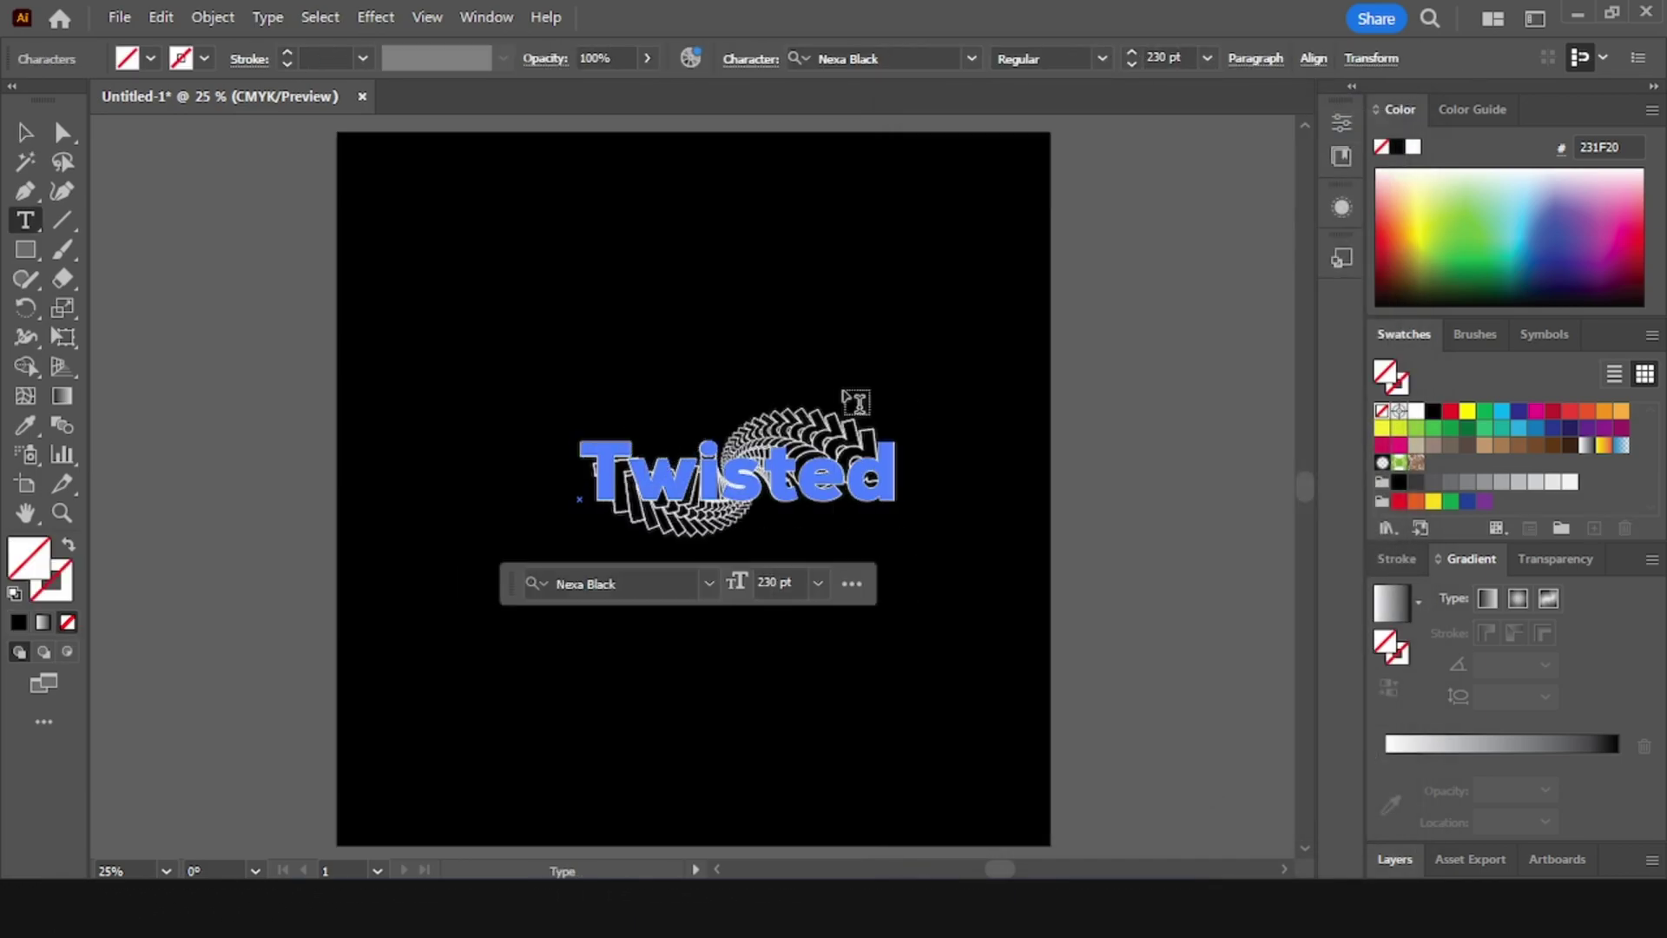
key(Escape)
click(926, 273)
drag(833, 473, 819, 475)
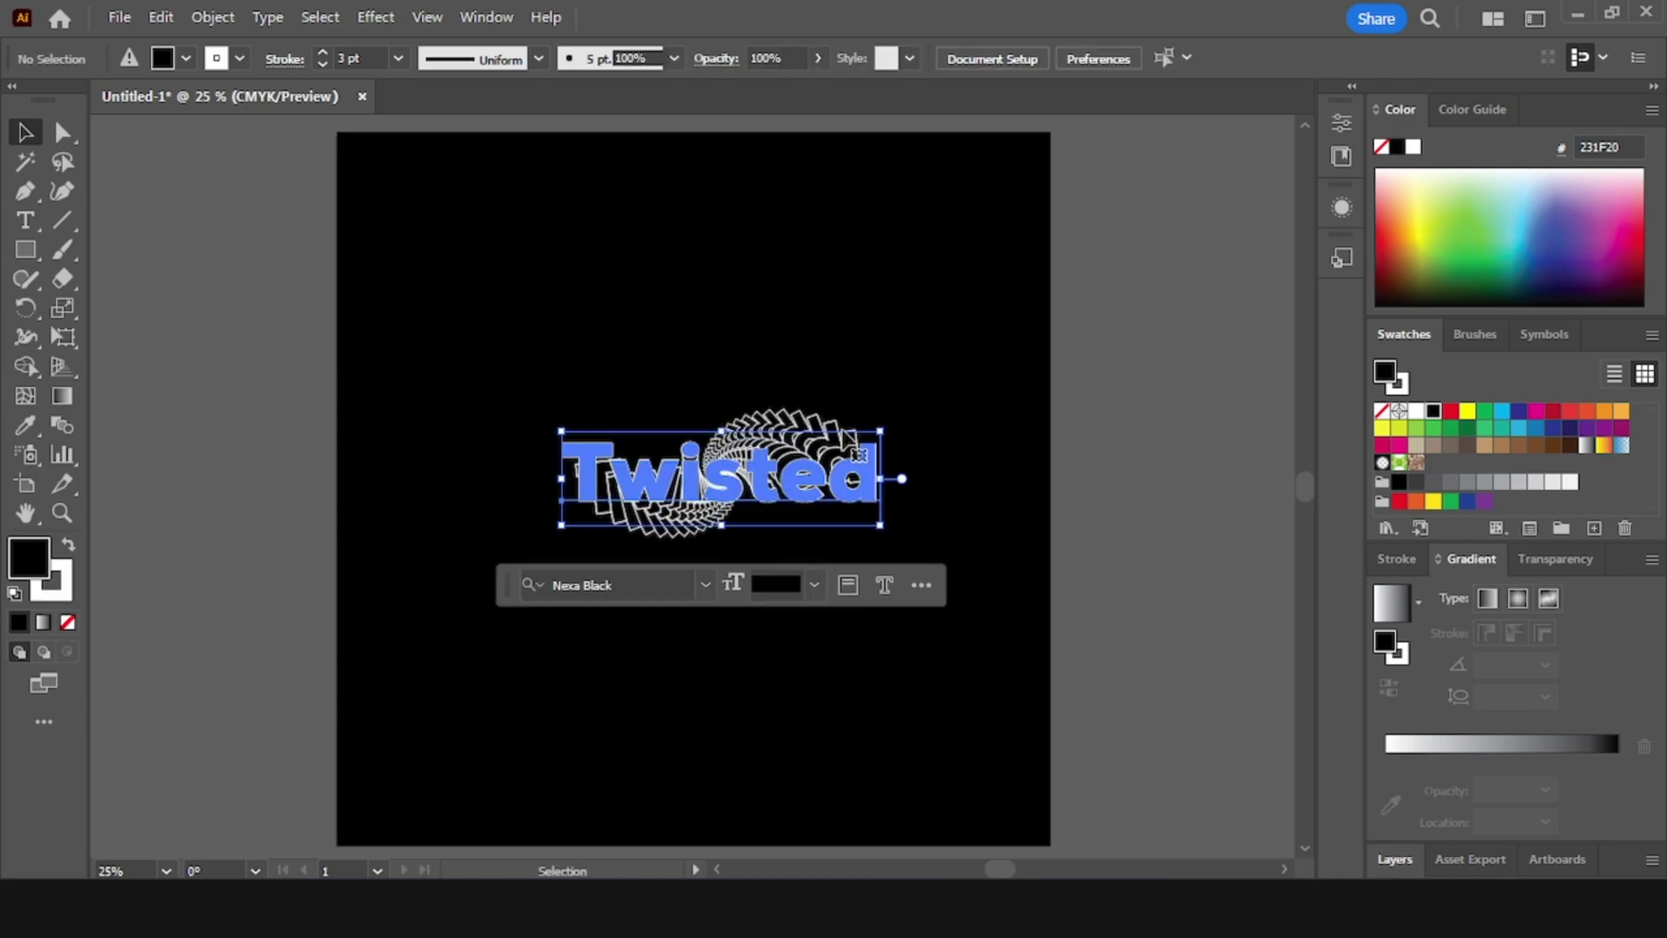
- Apply the White, Black gradient swatch to Twisted's second stroke
click(1340, 210)
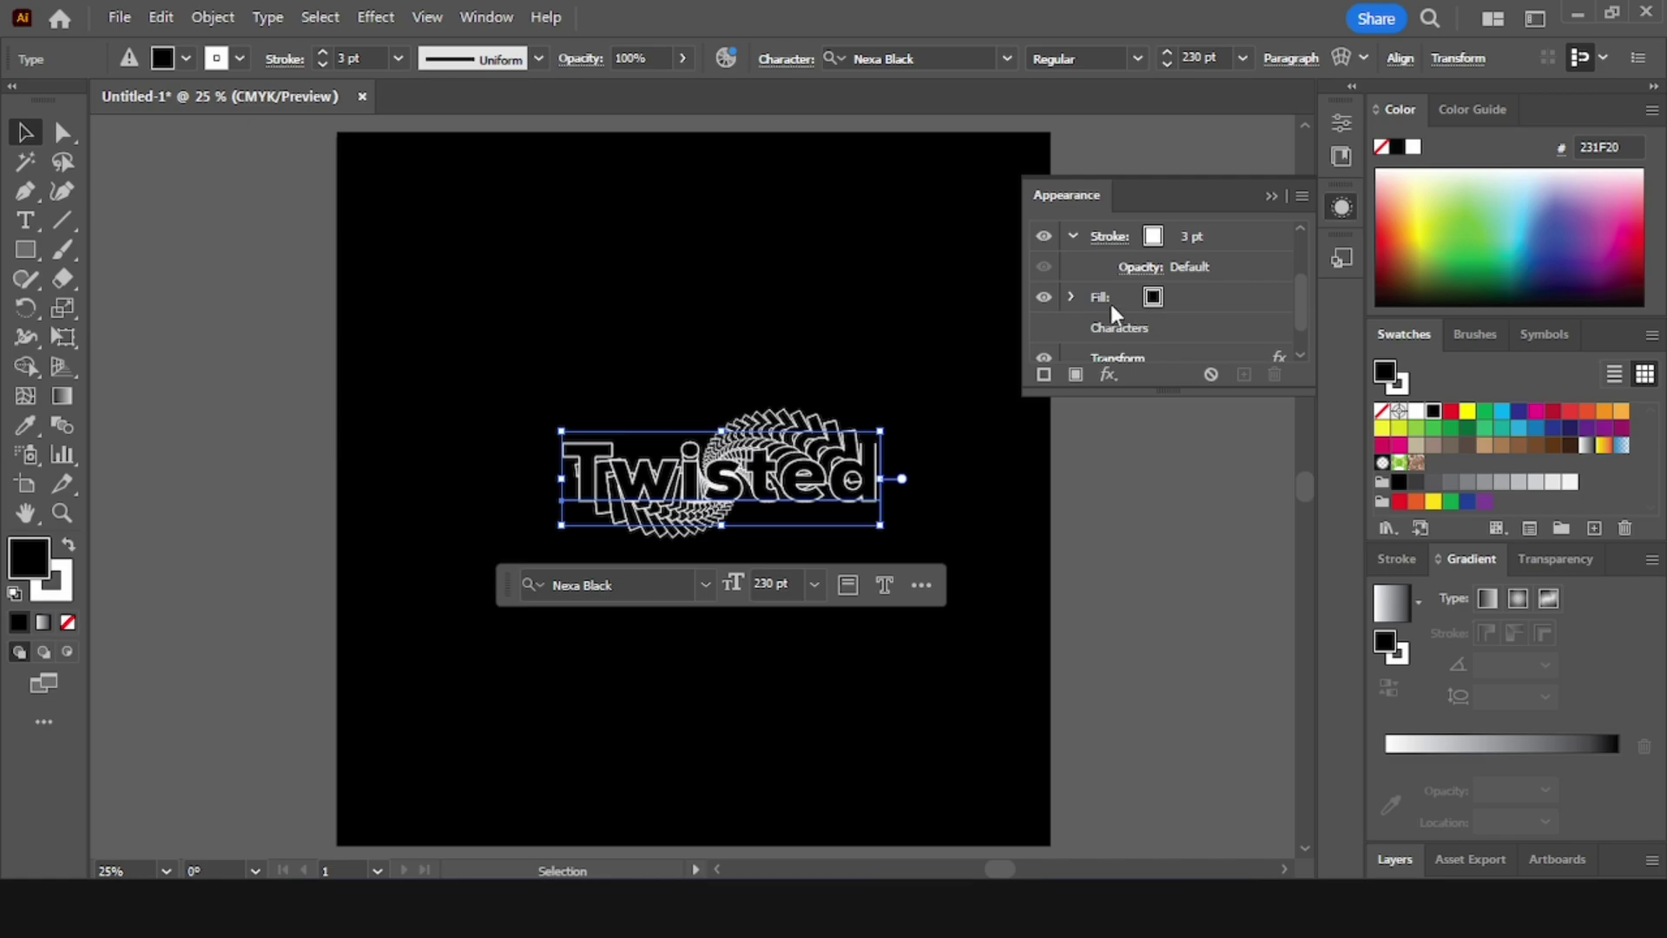
click(1154, 328)
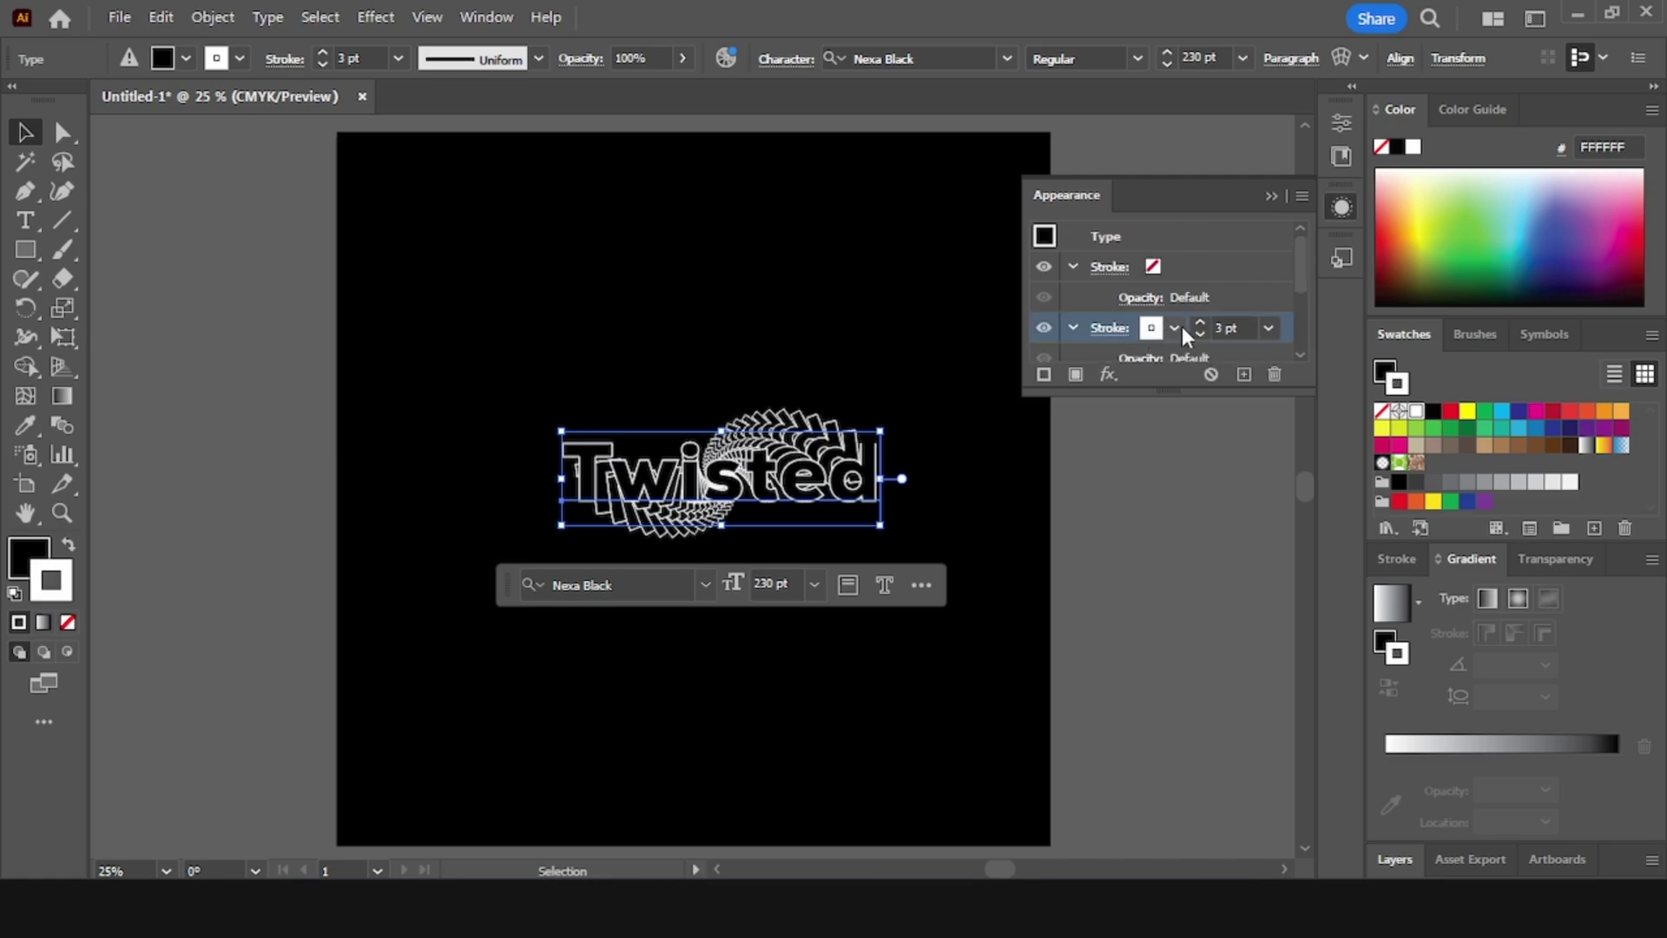
click(1178, 330)
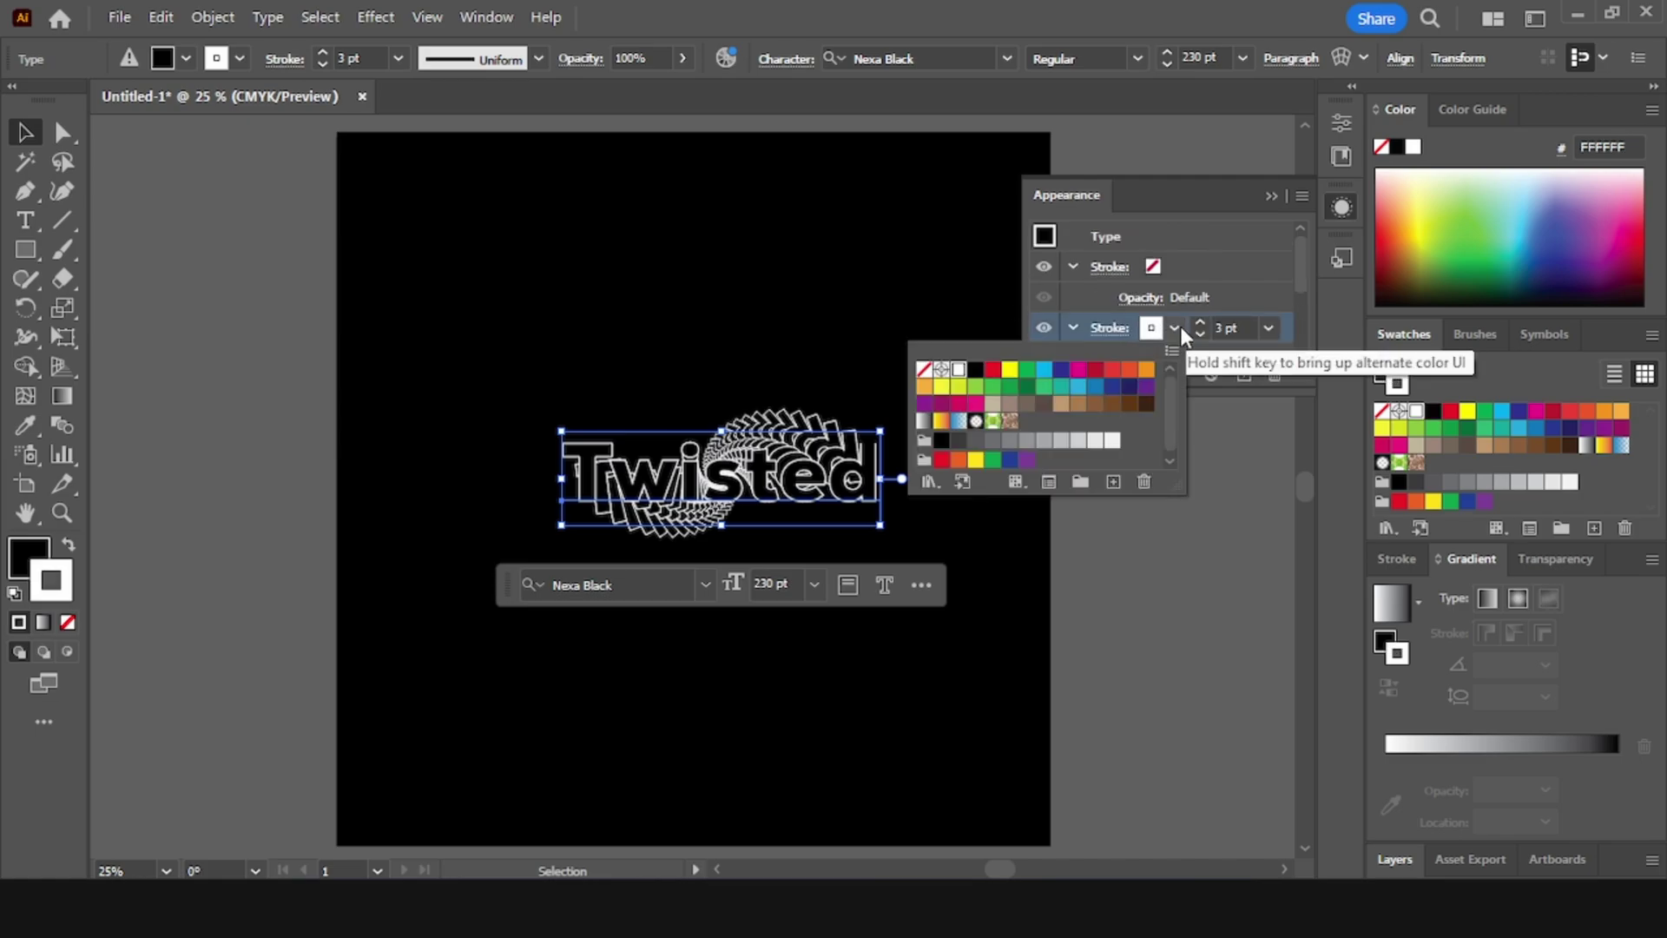
click(923, 420)
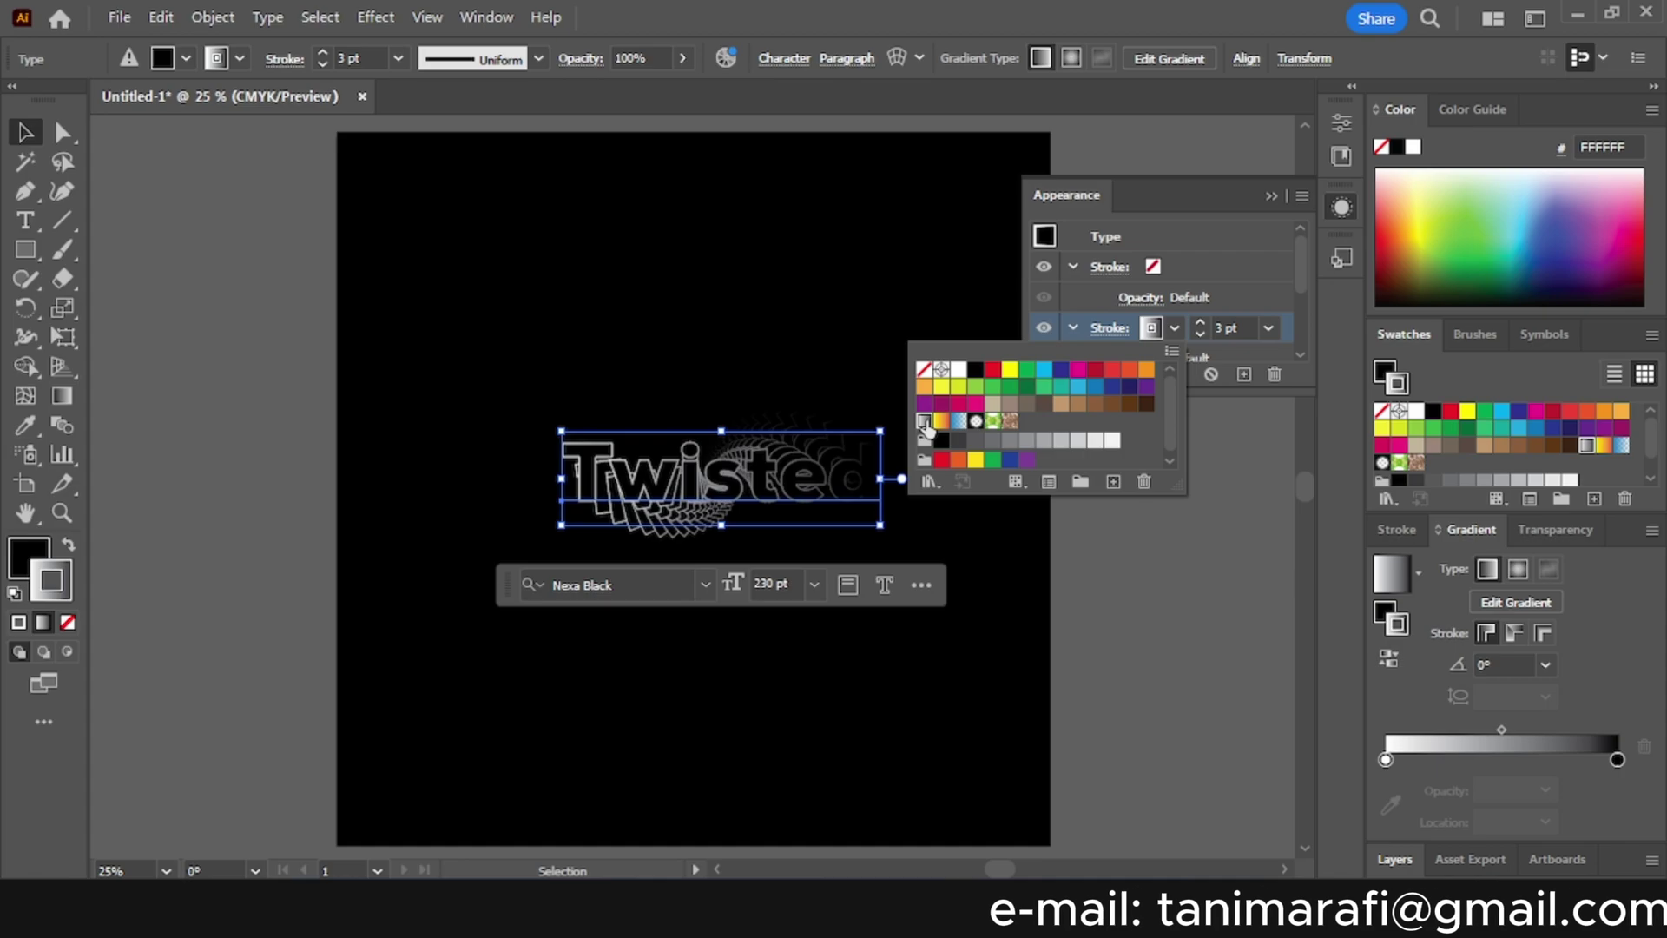
click(1270, 192)
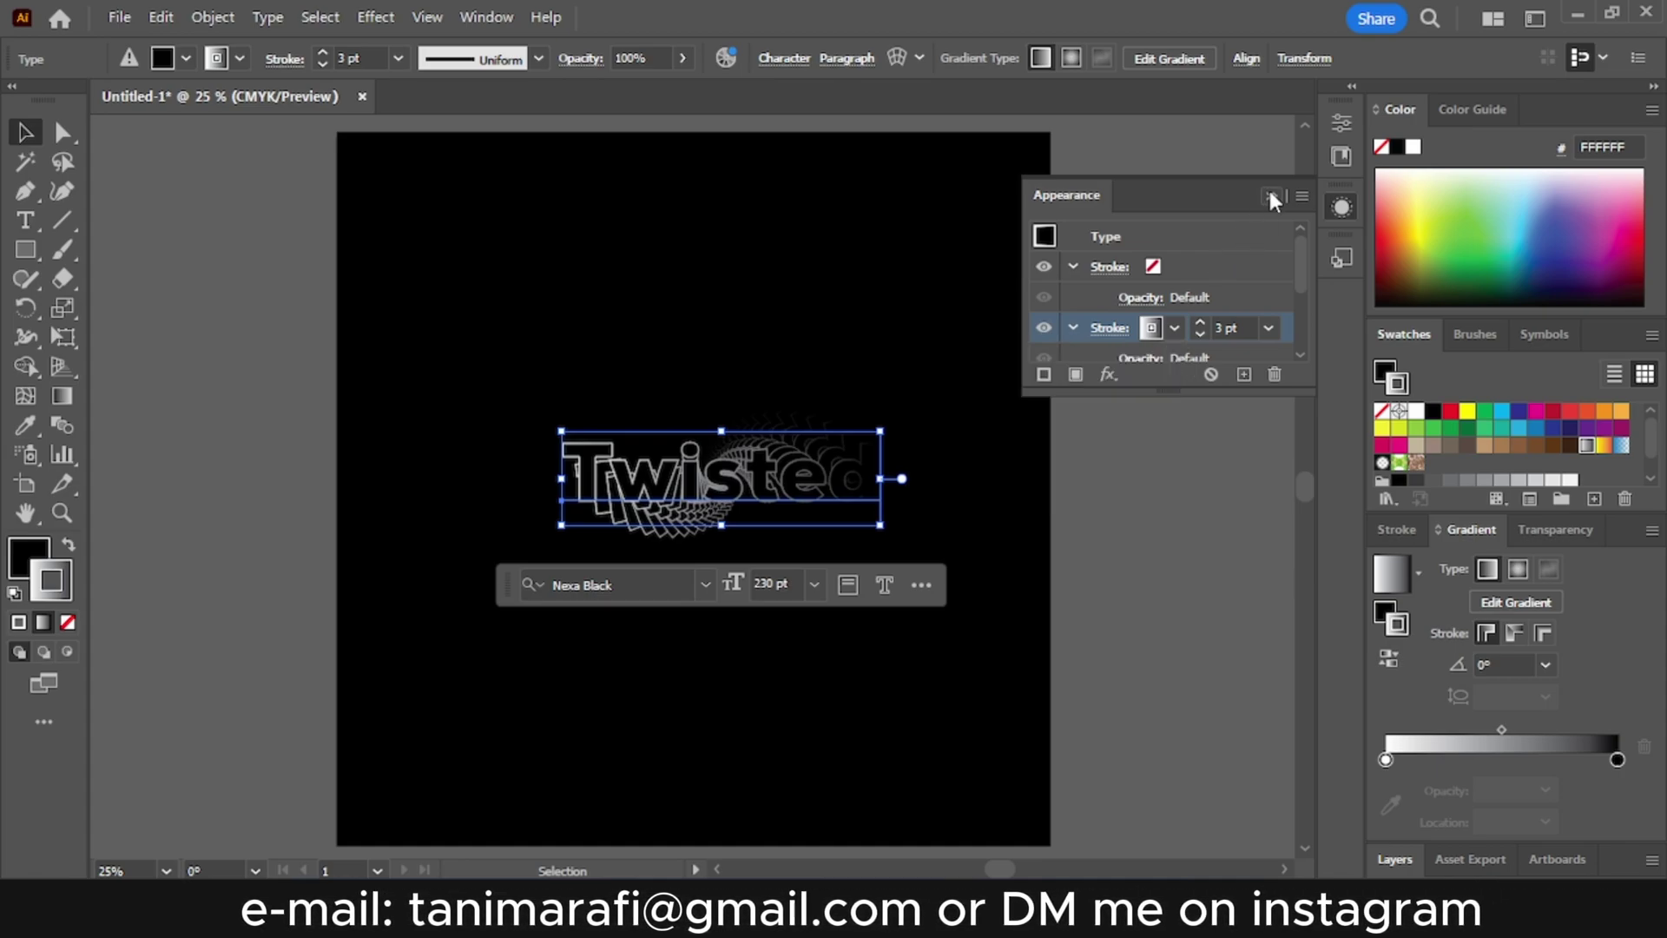
- Make the stroke gradient radial and darken its right stop
click(59, 396)
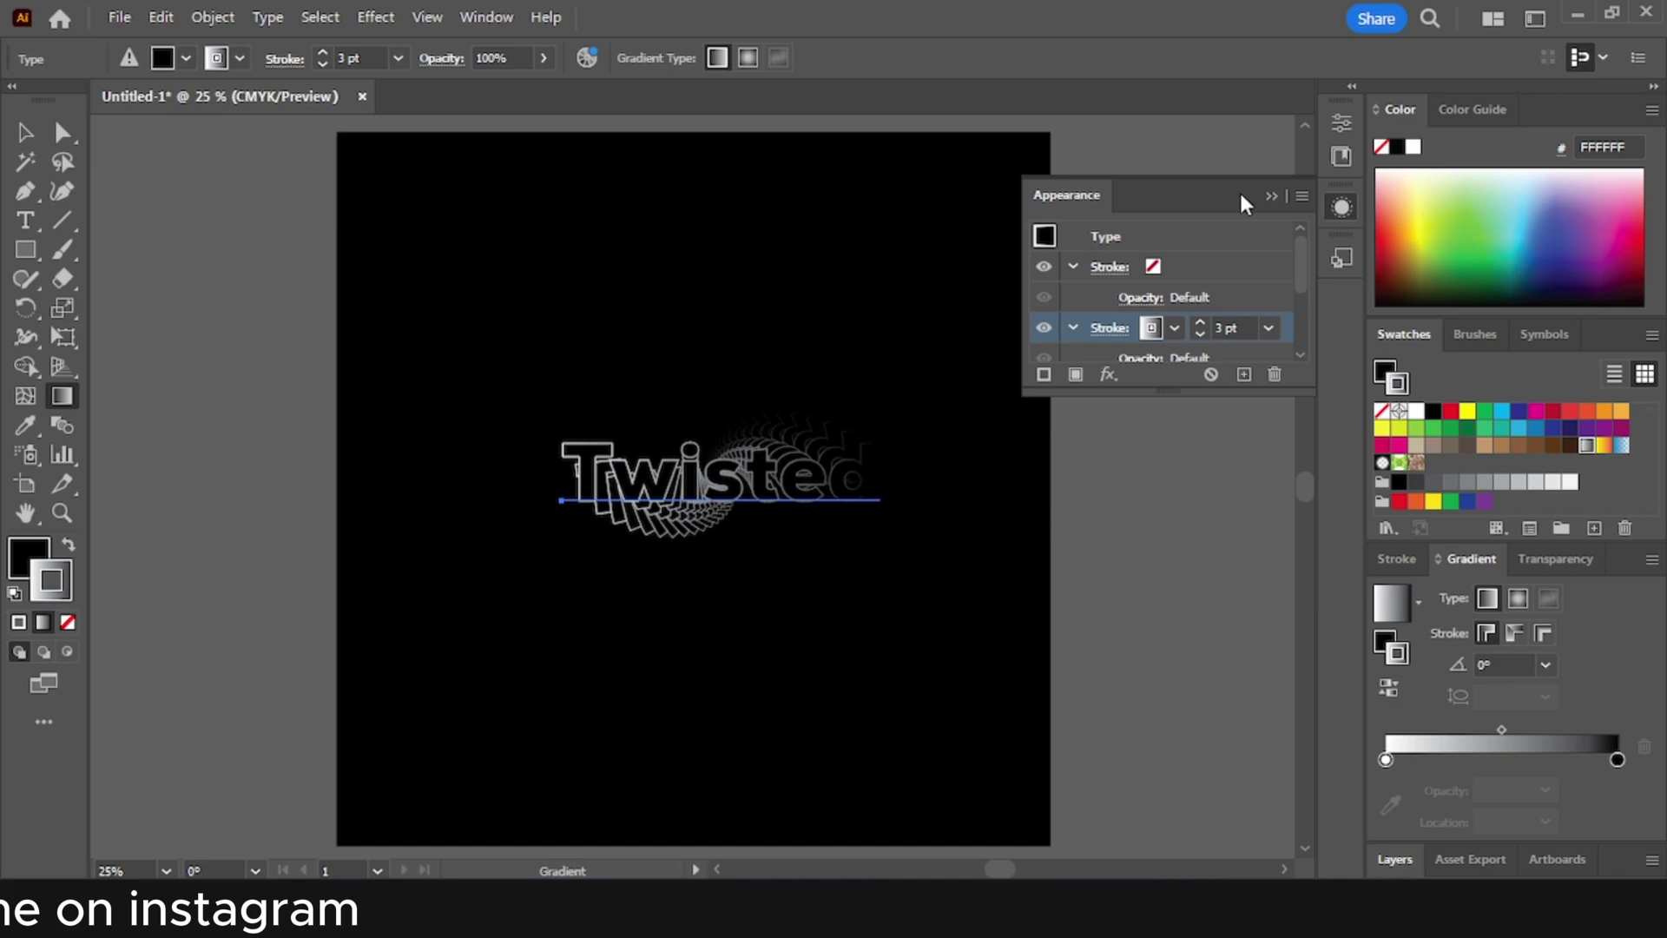
click(1270, 196)
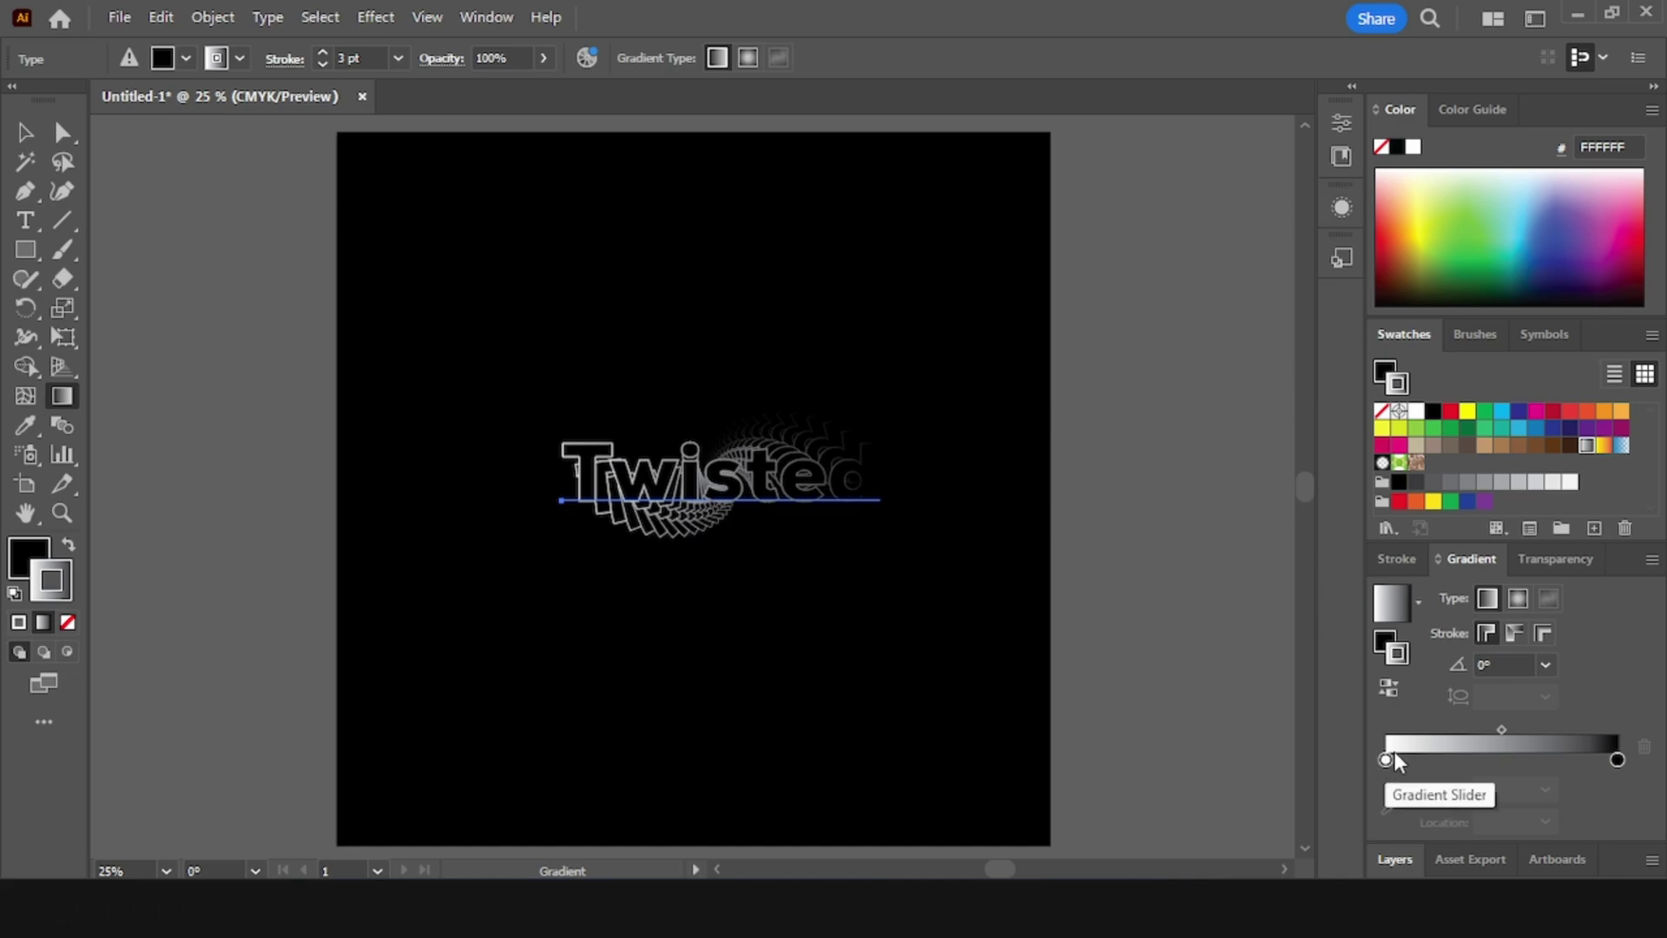
click(1519, 598)
double_click(1617, 759)
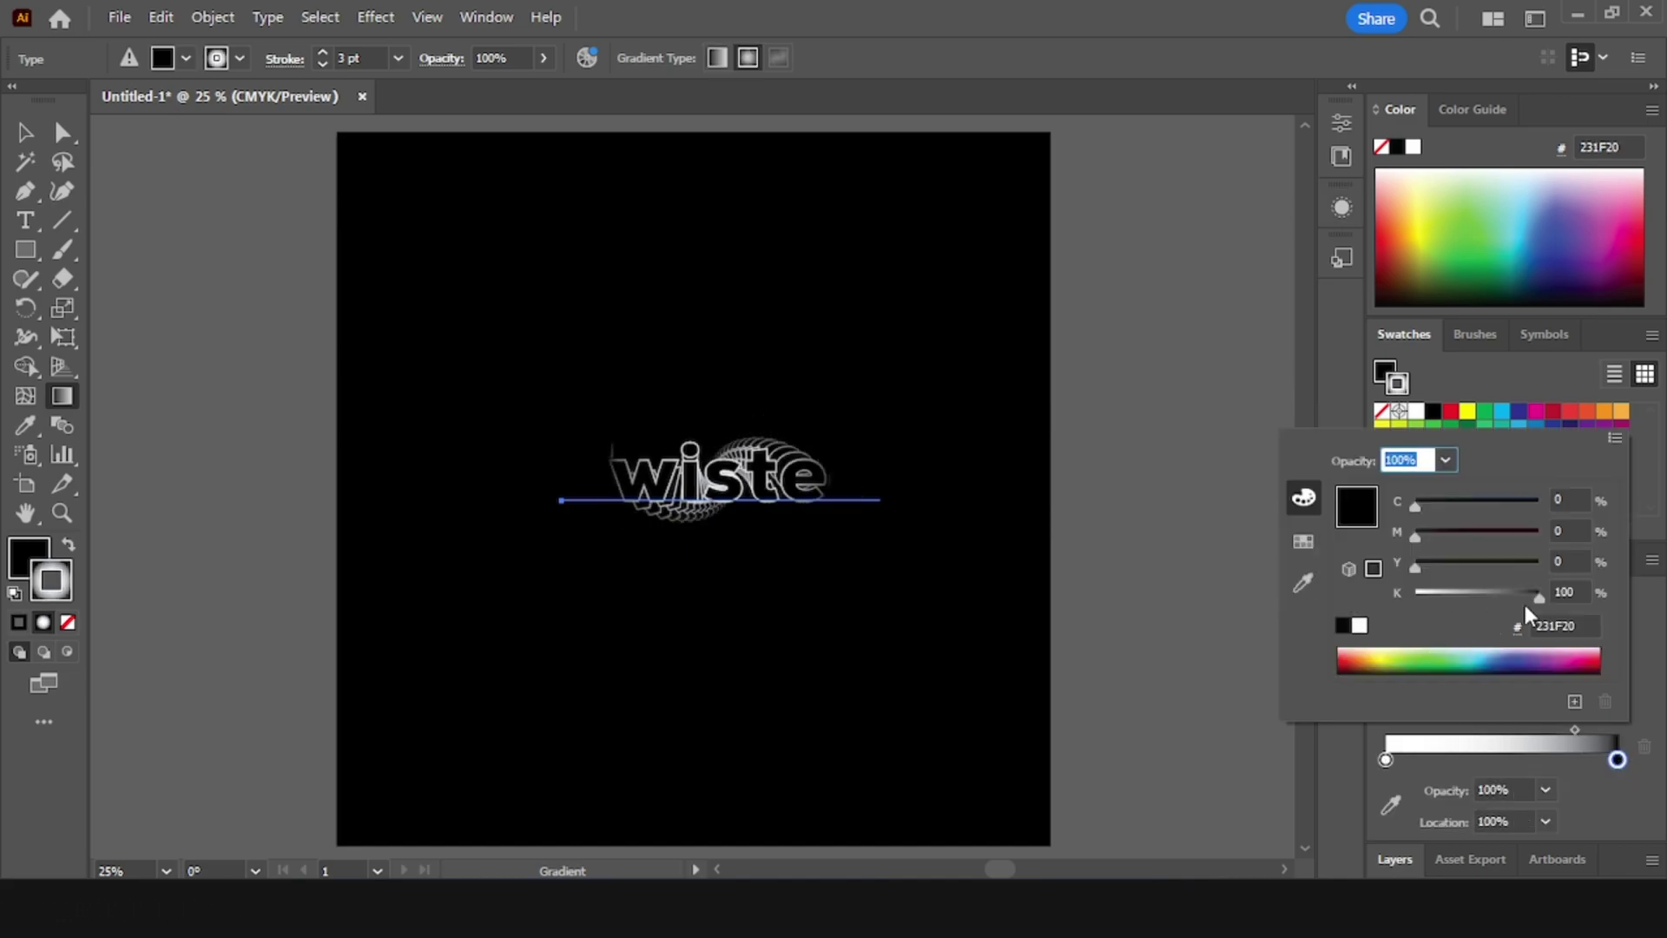
drag(1526, 599, 1492, 598)
click(1652, 699)
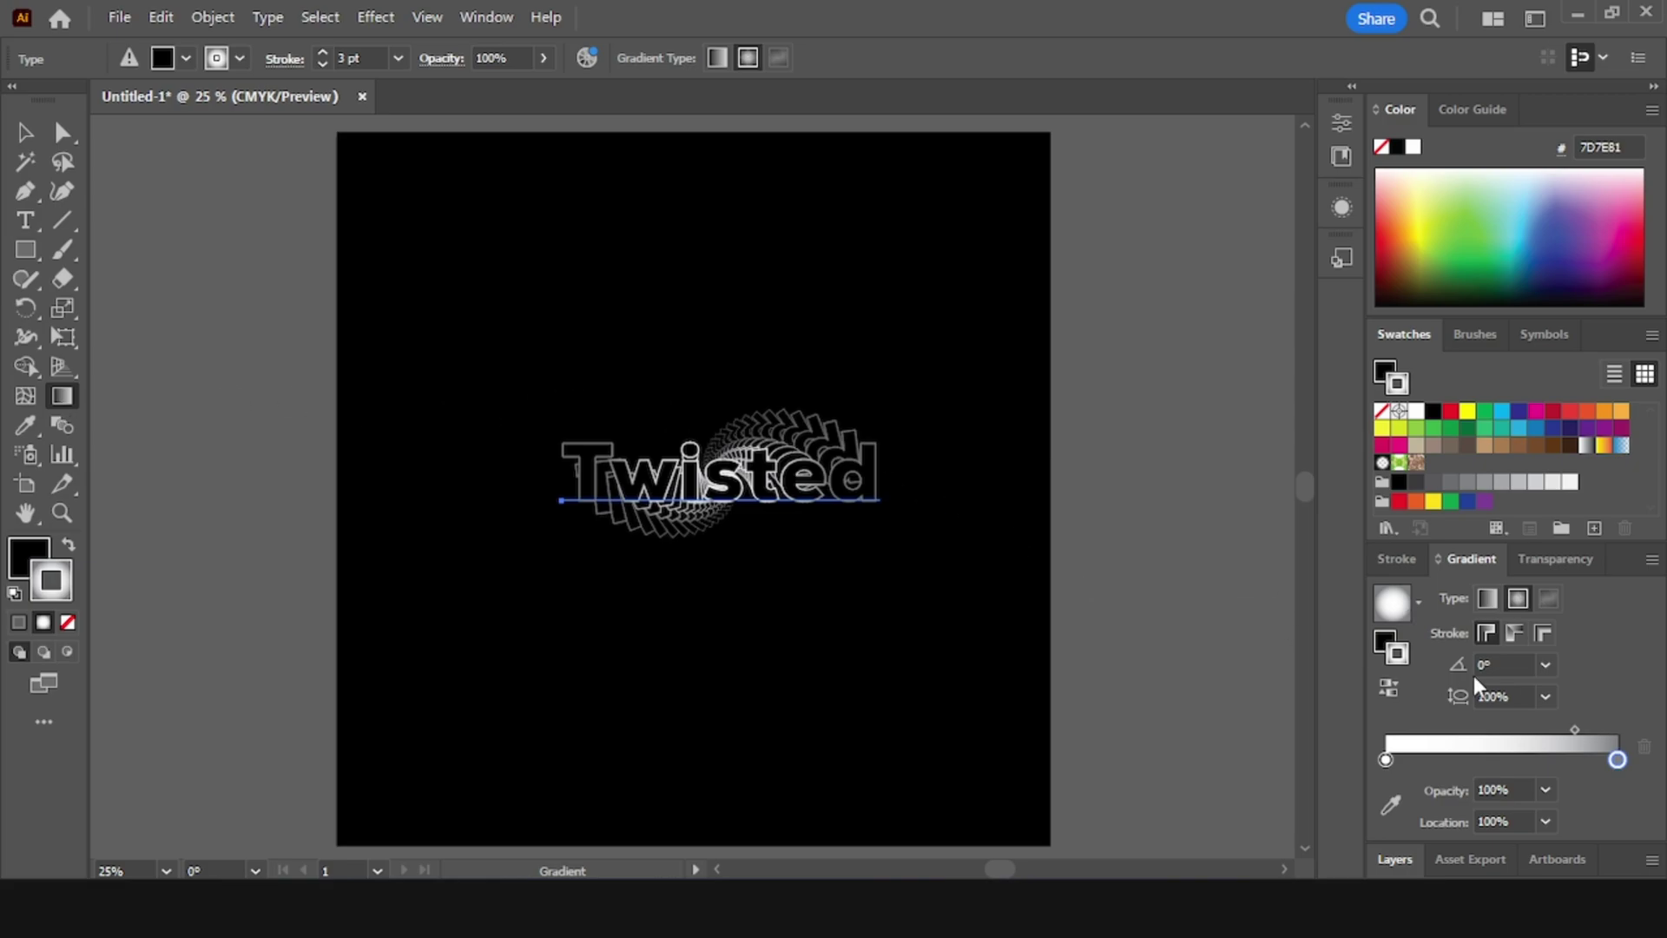
- Enlarge the Twisted text with the Selection tool
key(v)
click(717, 501)
drag(881, 545, 915, 573)
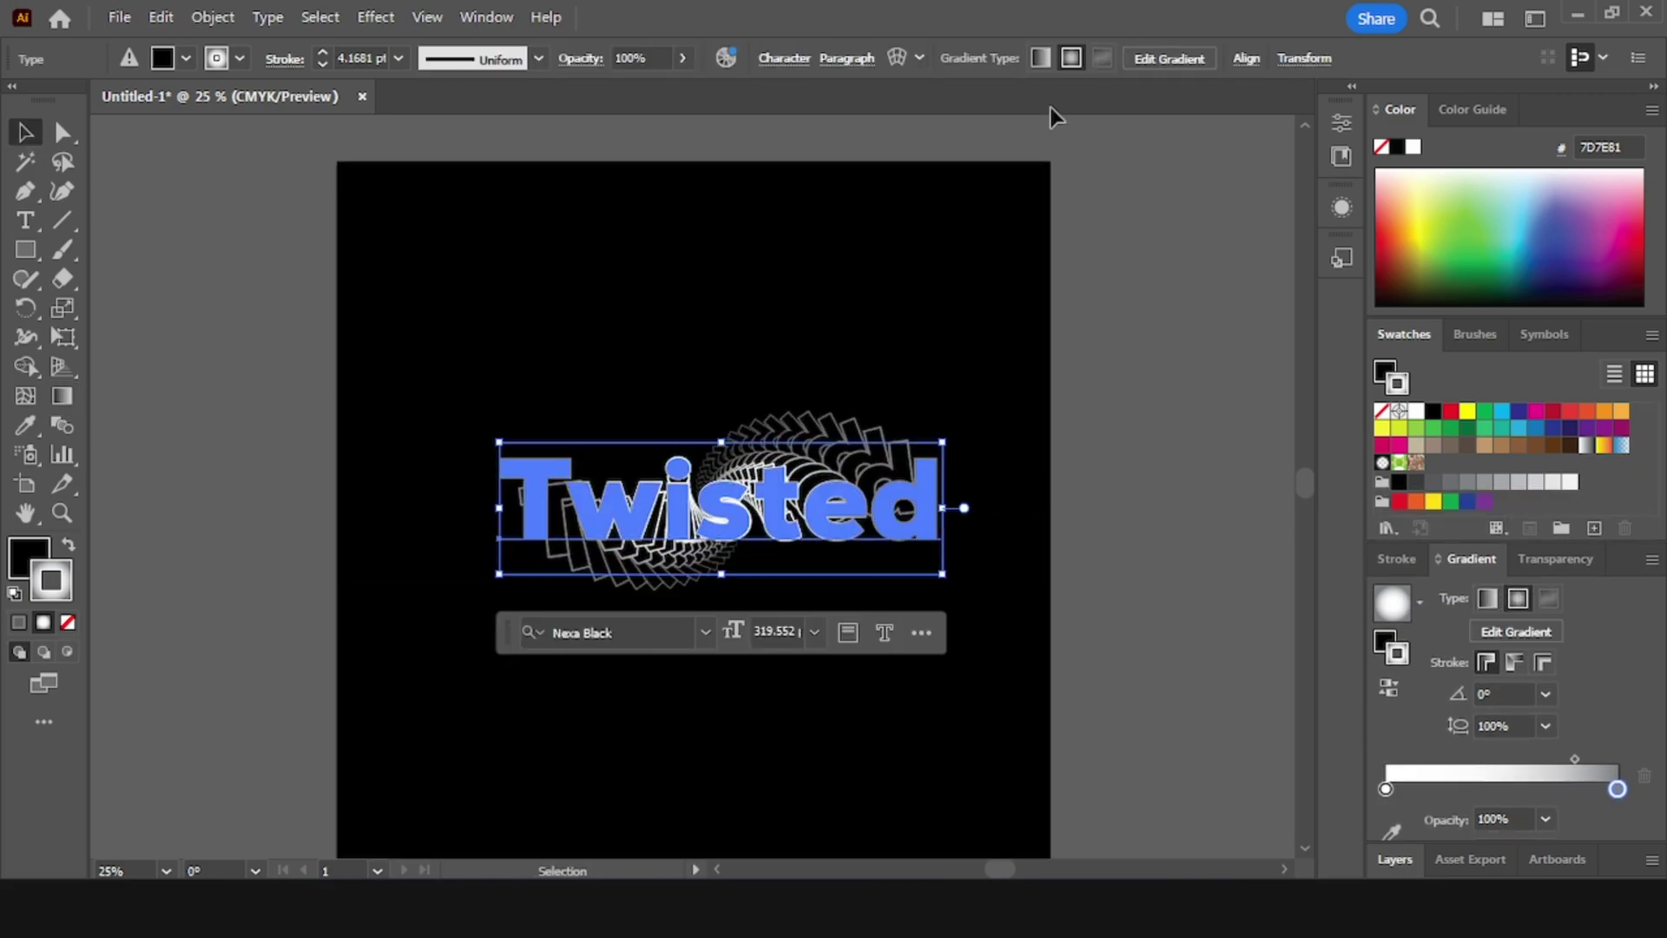
click(1247, 58)
click(1172, 277)
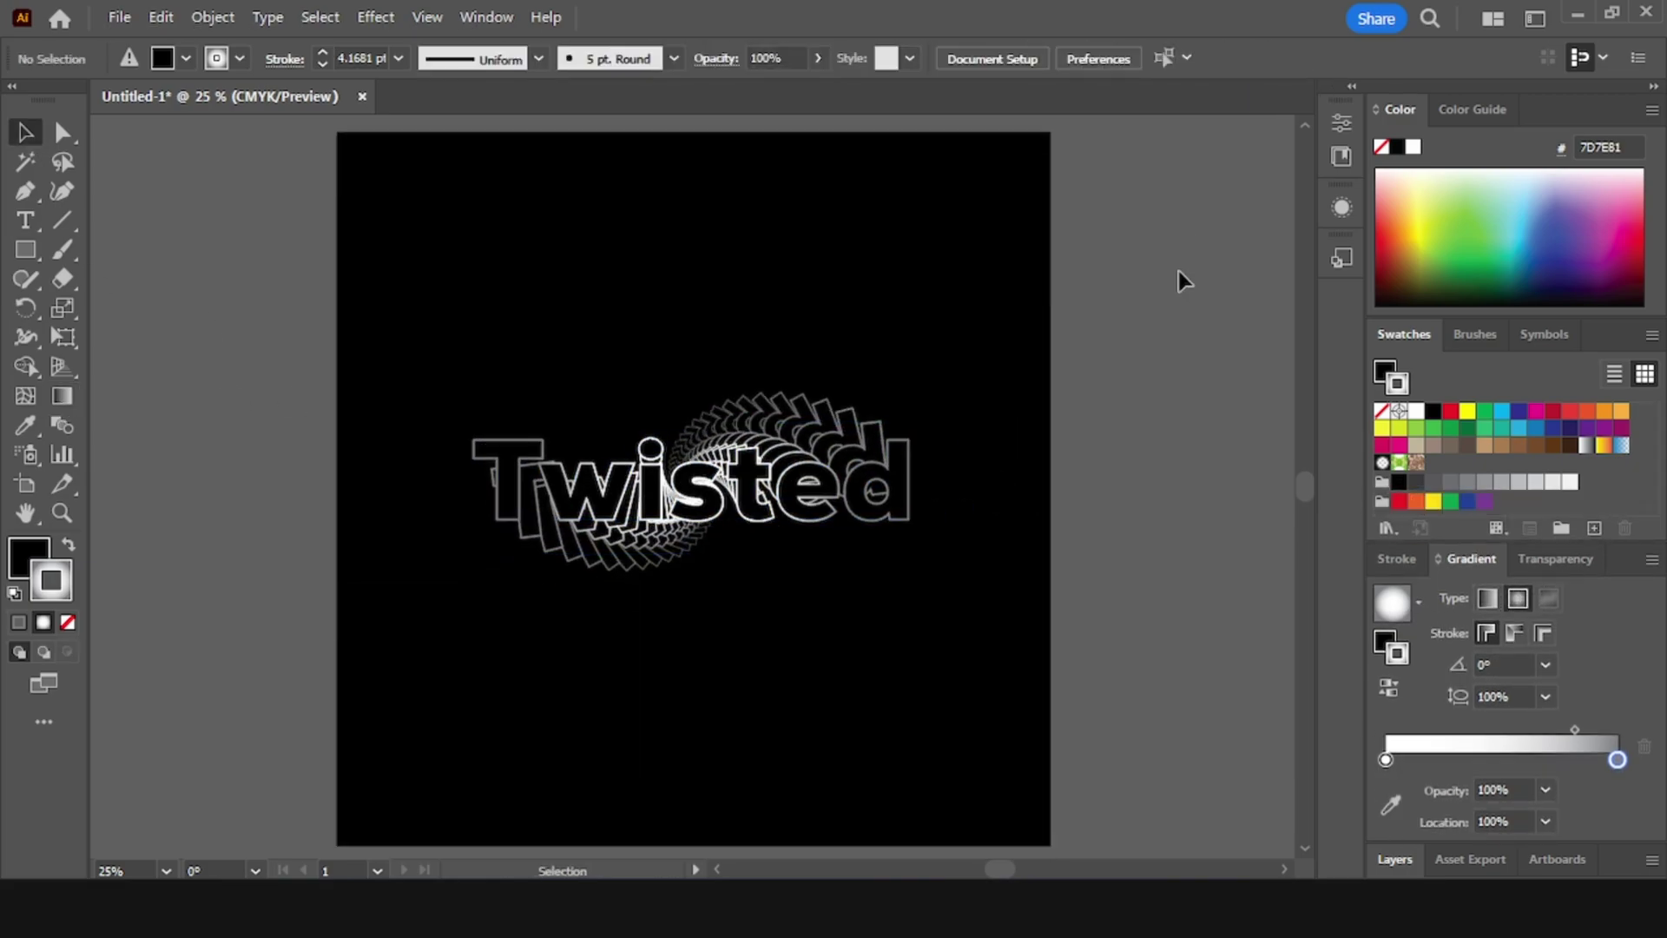
click(717, 521)
- Color the left gradient stop pink and the right stop cyan blue
click(1391, 602)
double_click(1384, 760)
click(1303, 541)
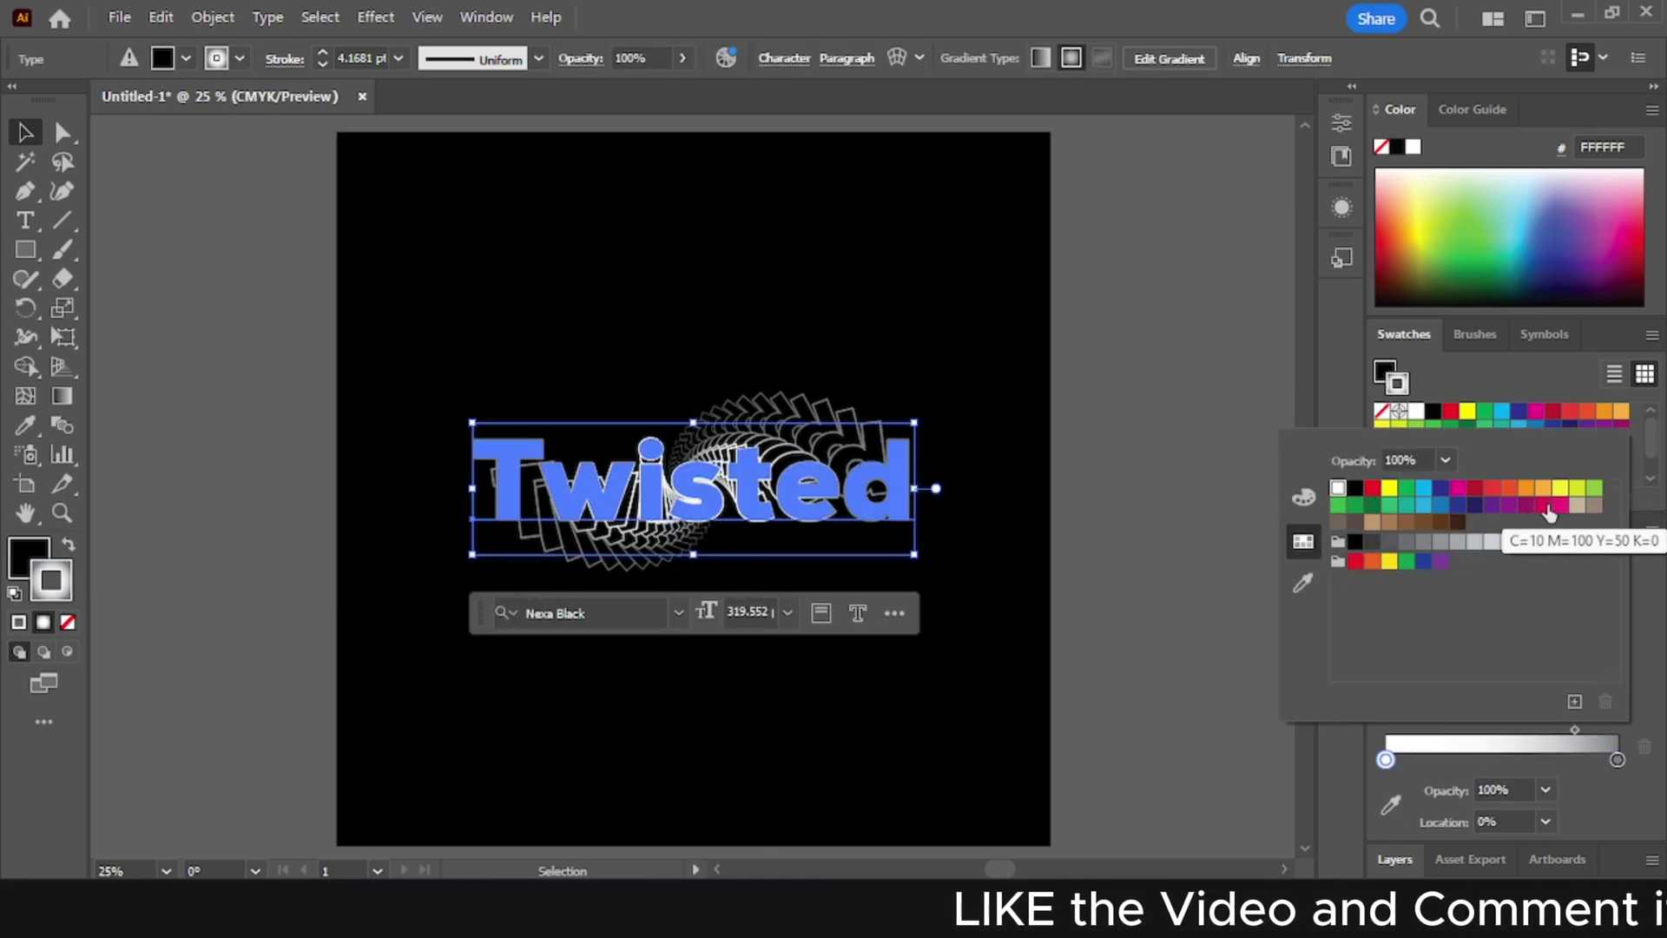
click(1543, 504)
double_click(1617, 760)
click(1424, 487)
click(1194, 536)
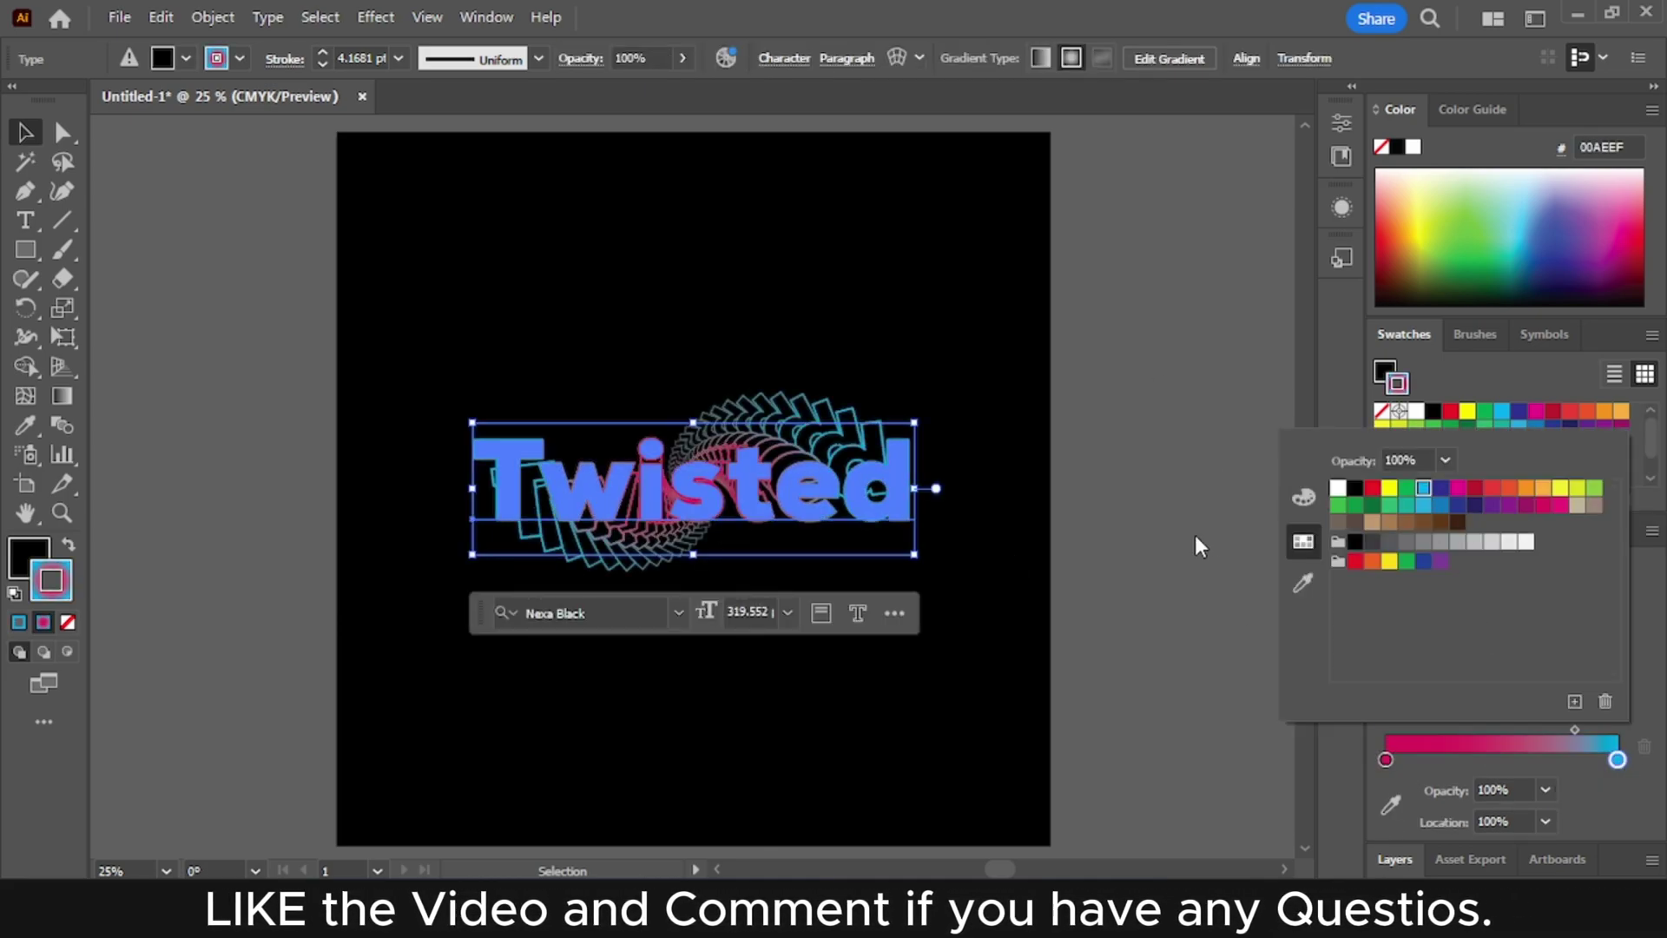
click(1137, 534)
click(900, 508)
- Move the pink stop toward the middle, add a start stop, and keep the right stop blue
drag(1385, 760, 1491, 759)
double_click(1385, 758)
double_click(1617, 763)
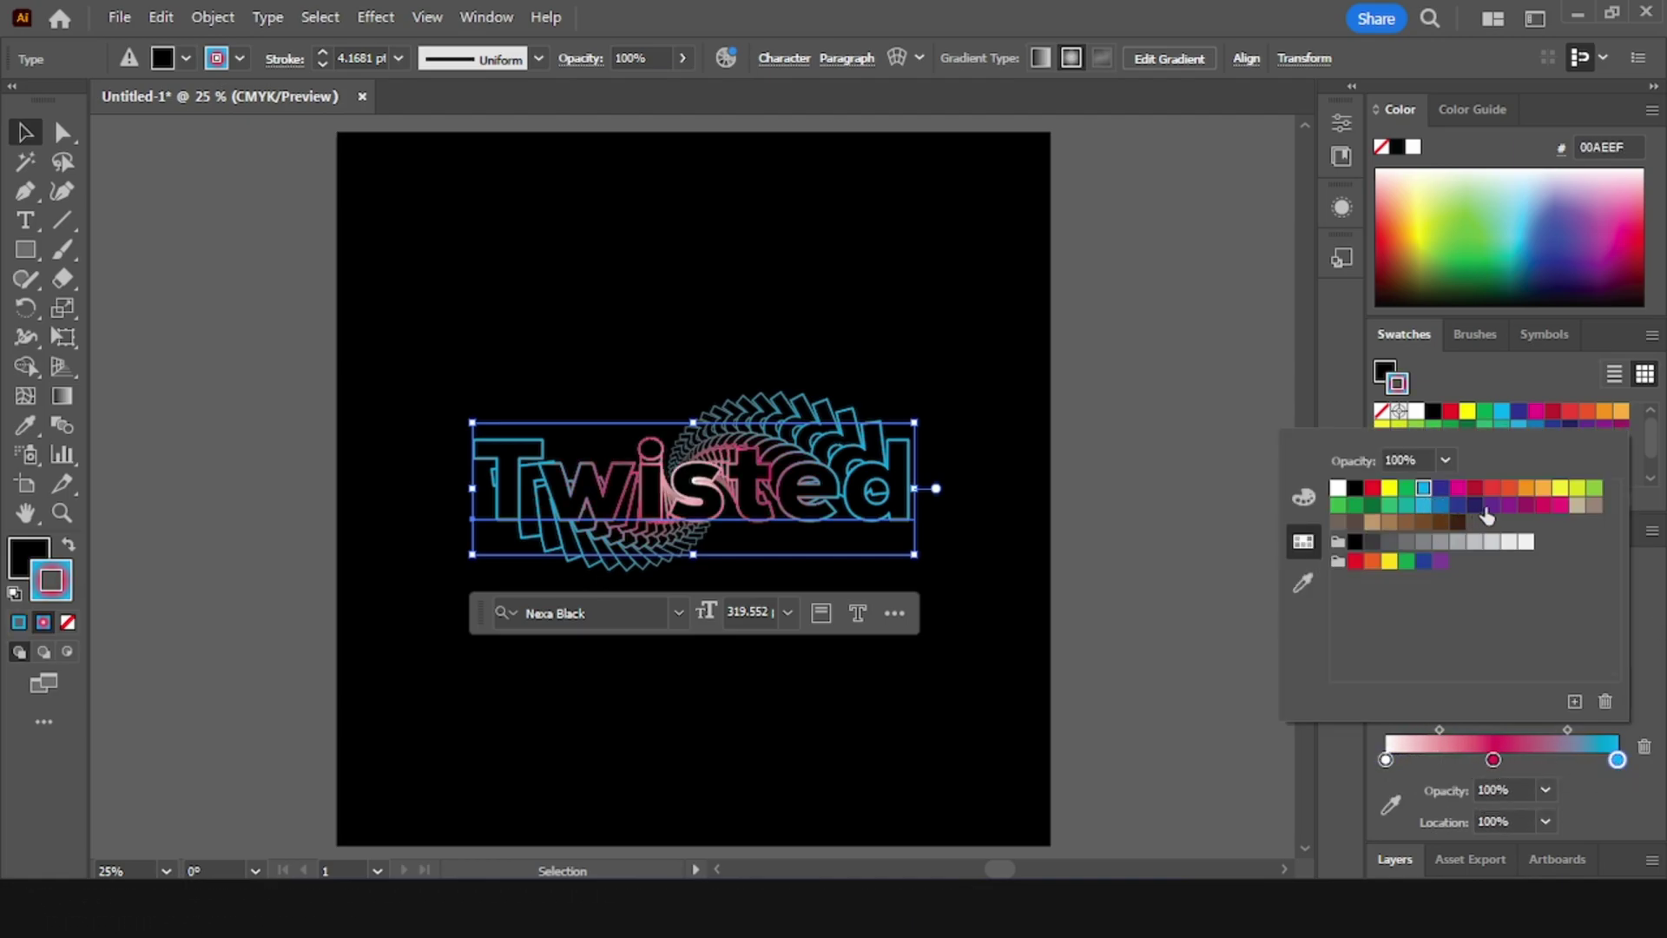
click(1491, 504)
click(1415, 507)
click(1107, 444)
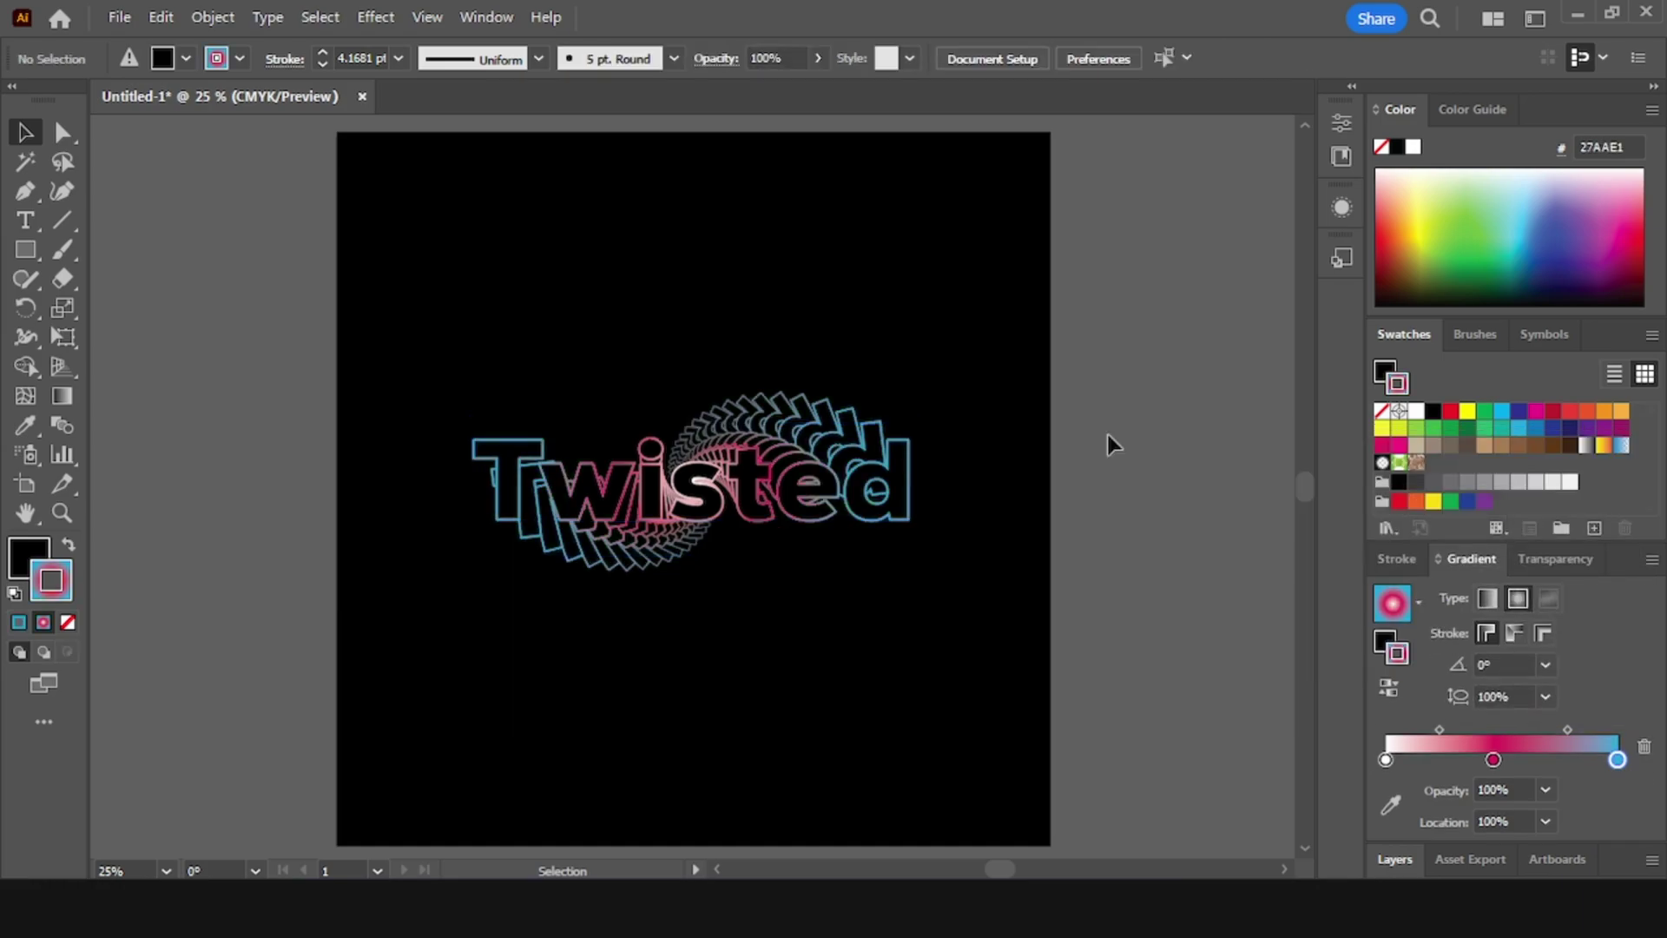
key(ctrl+0)
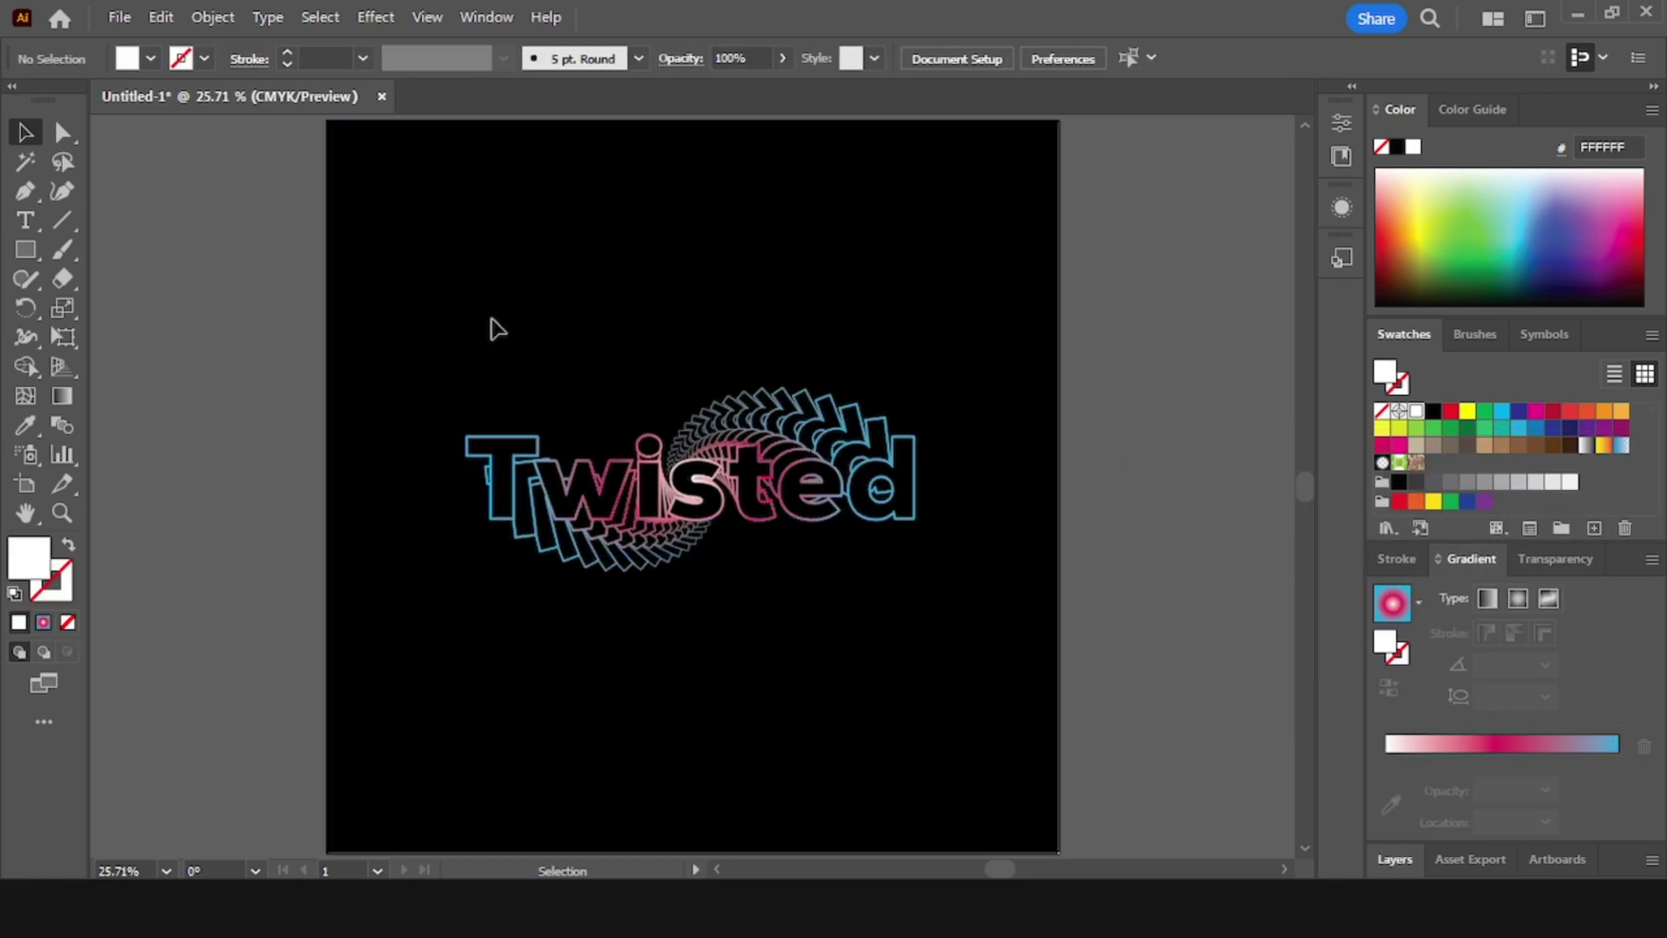
- Edit Twisted's Transform effect to a -9° angle and 101% horizontal scale
click(483, 502)
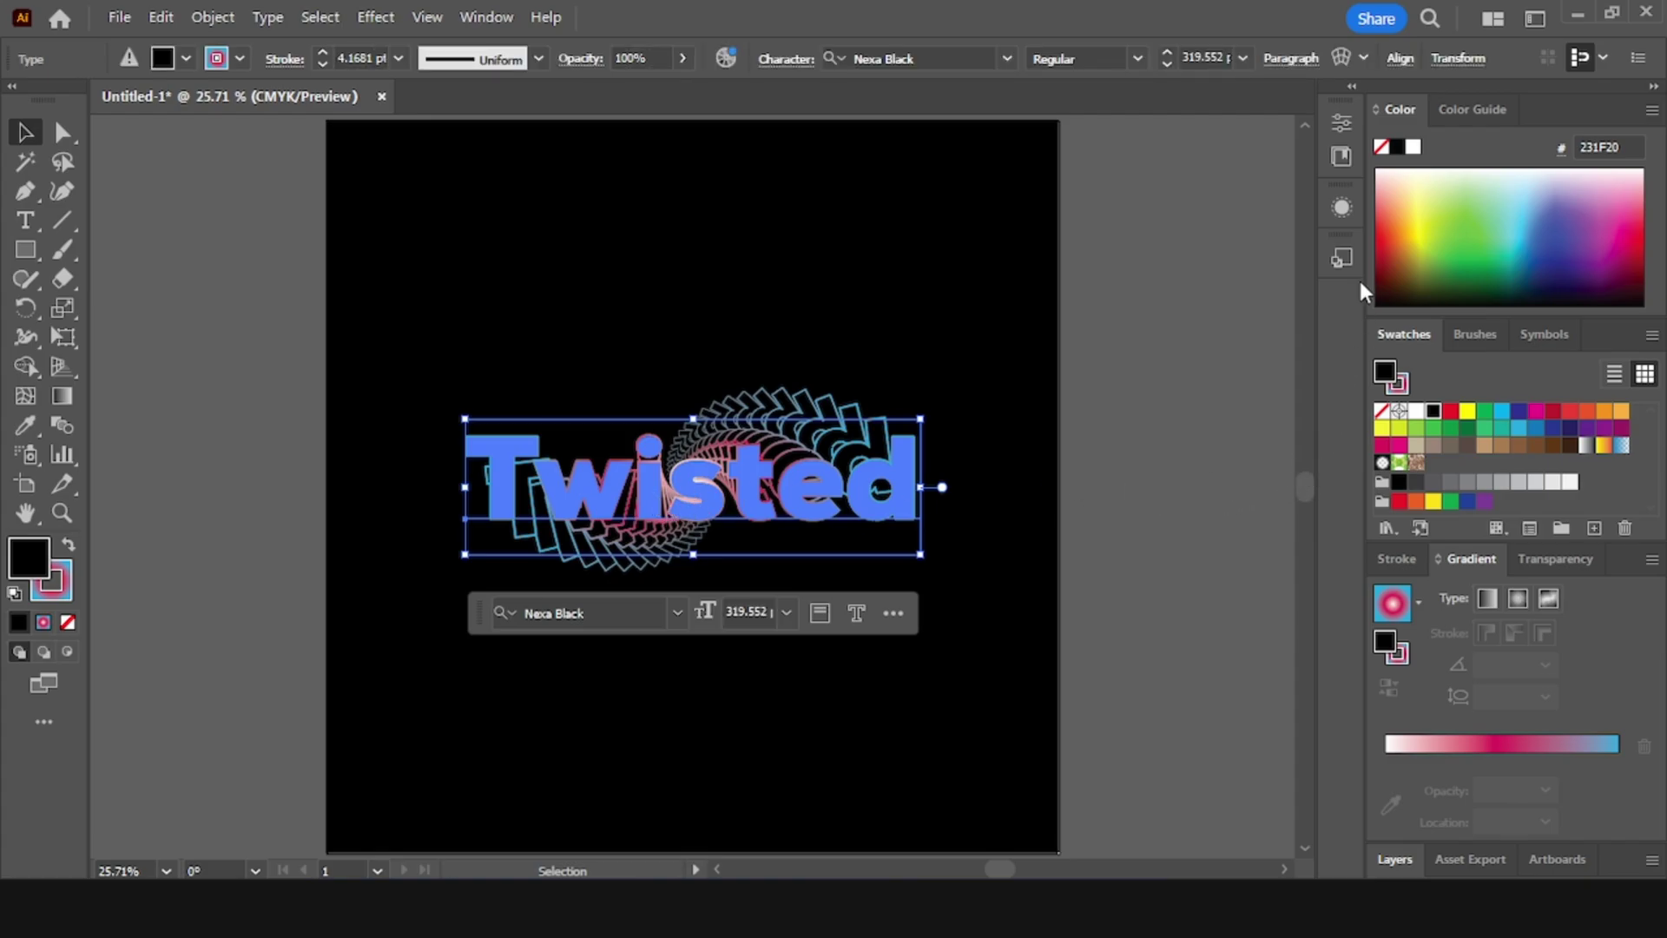
click(1343, 207)
scroll(1171, 343, down, 3)
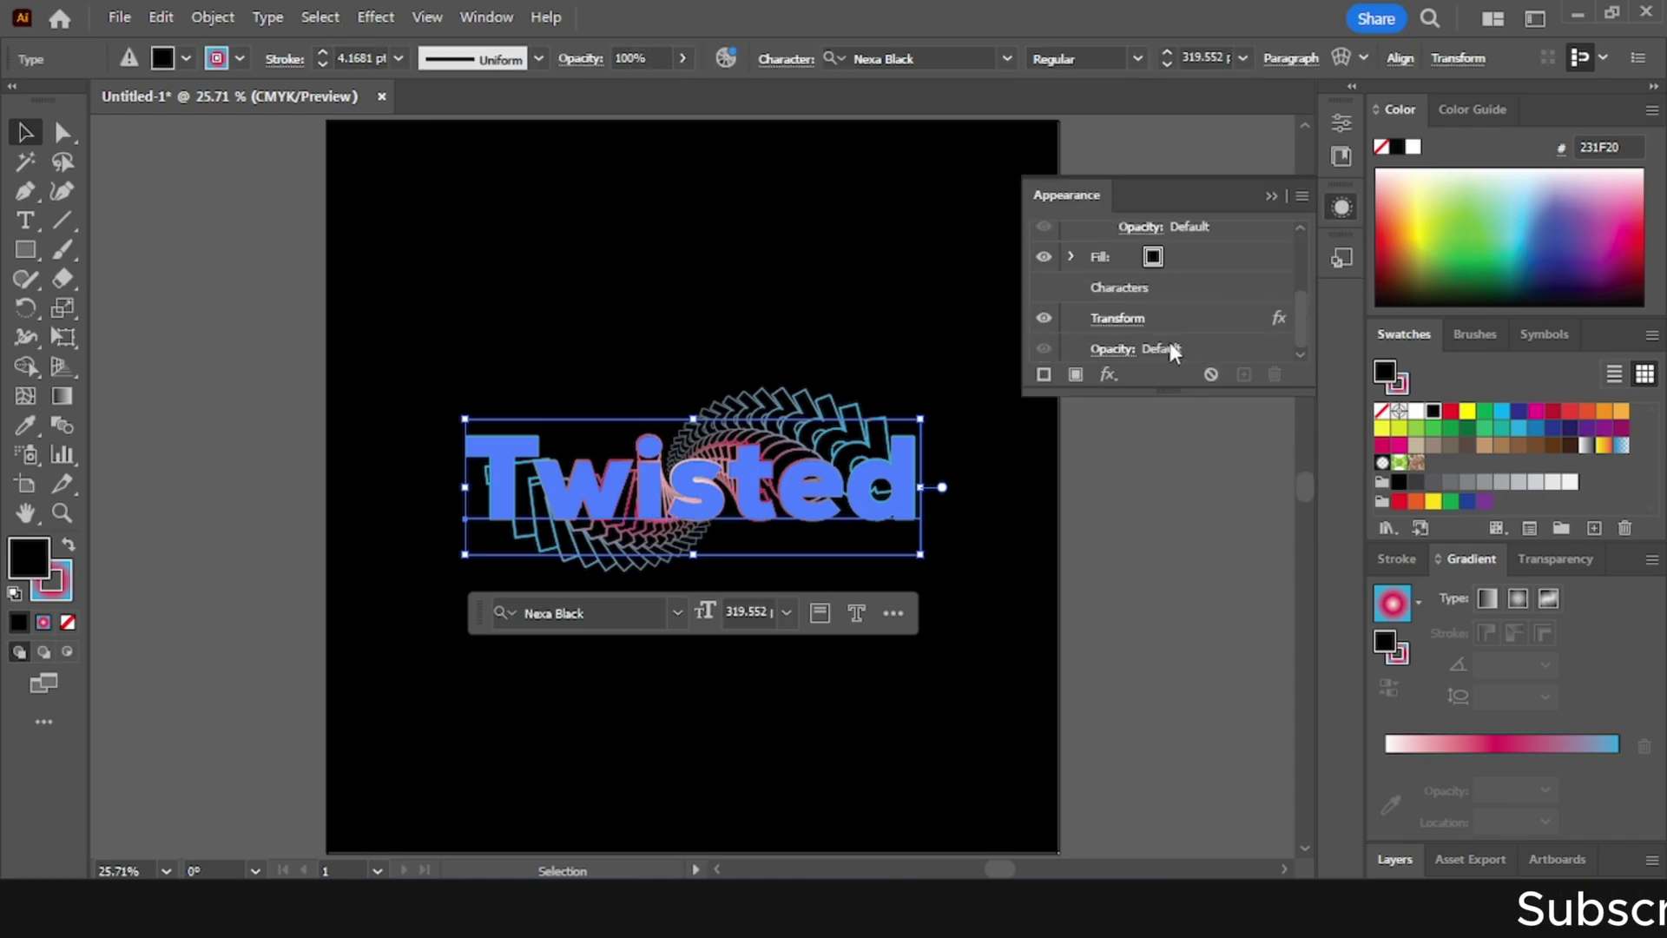
click(1108, 319)
click(1095, 484)
text(-9)
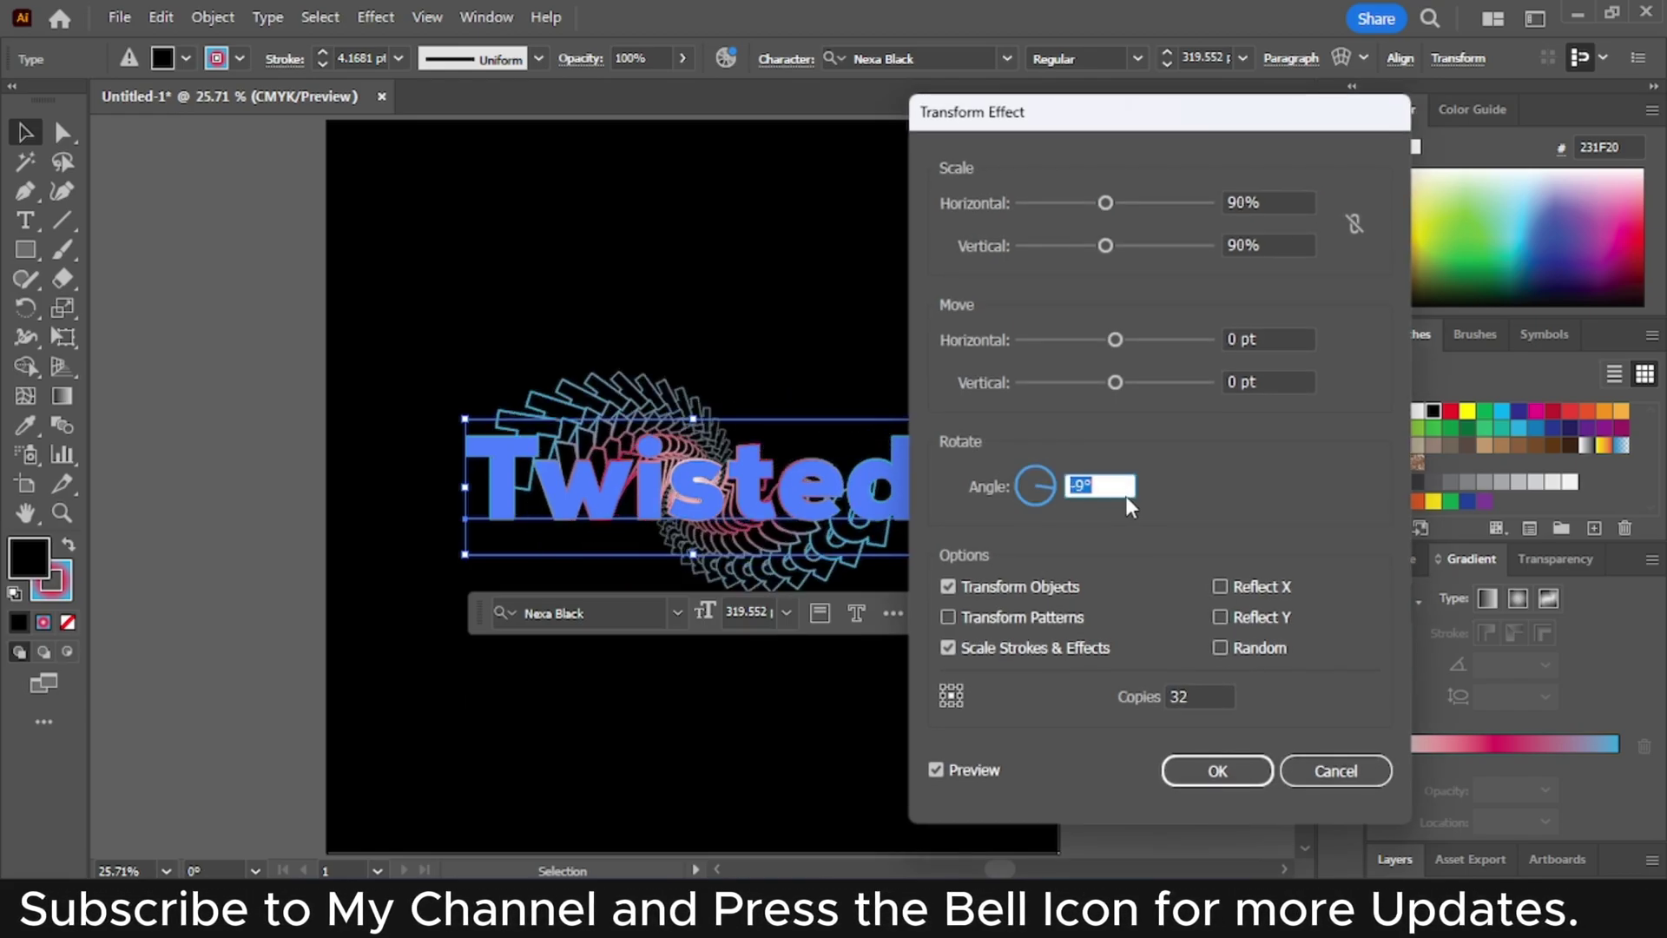
key(Tab)
text(101)
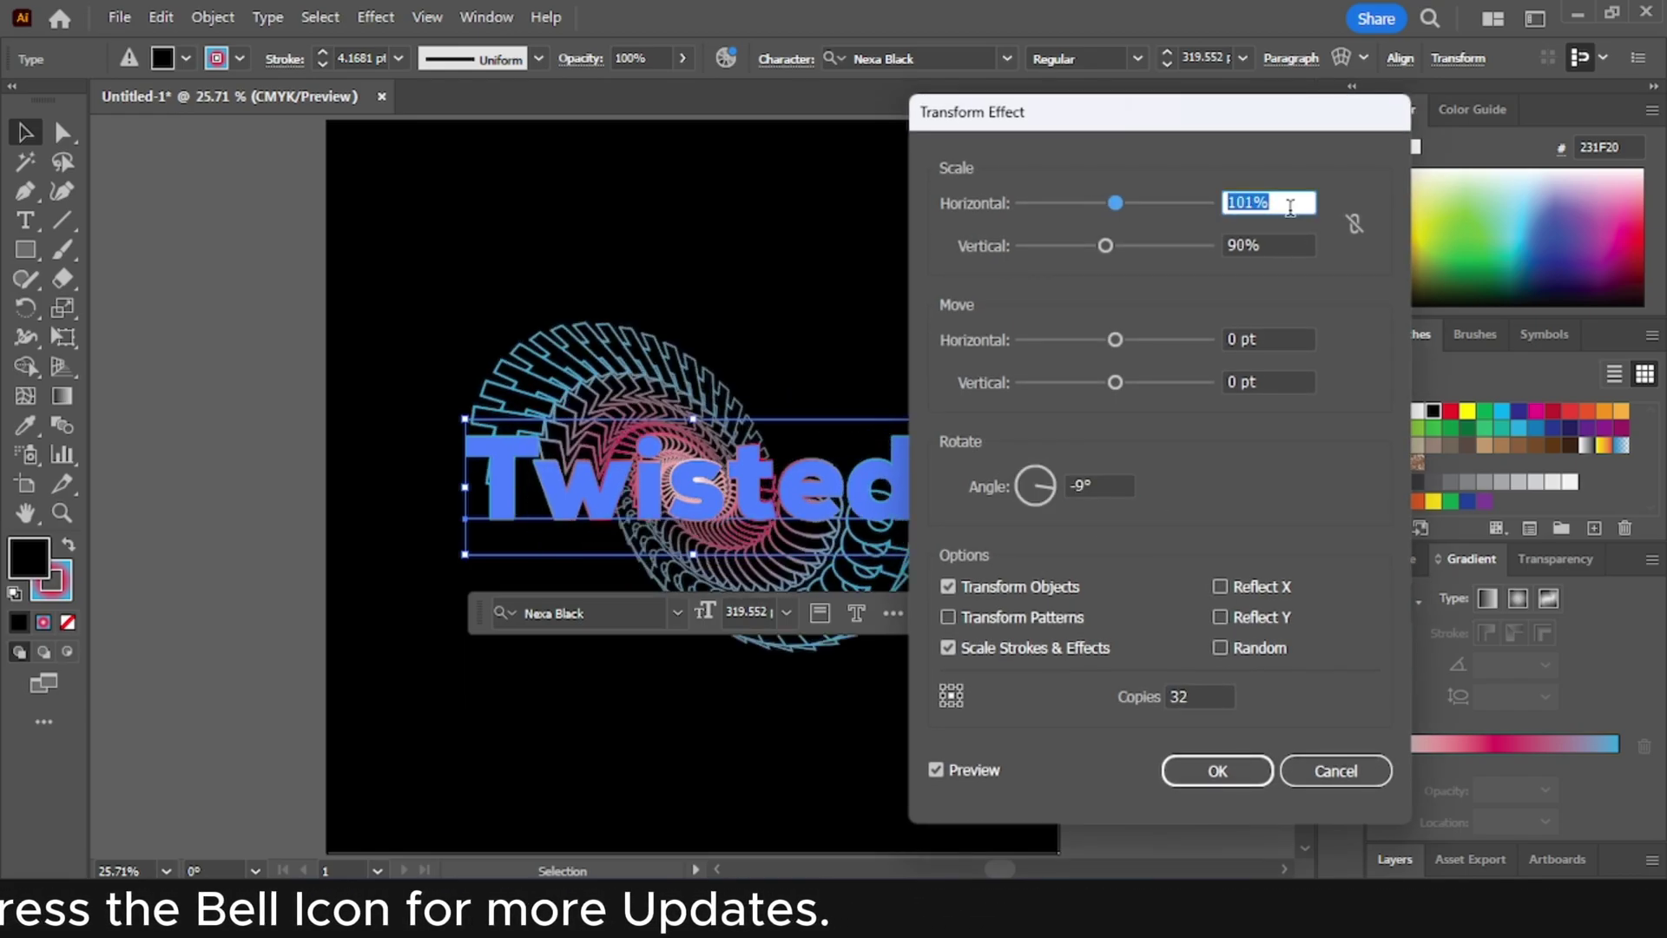
click(1246, 759)
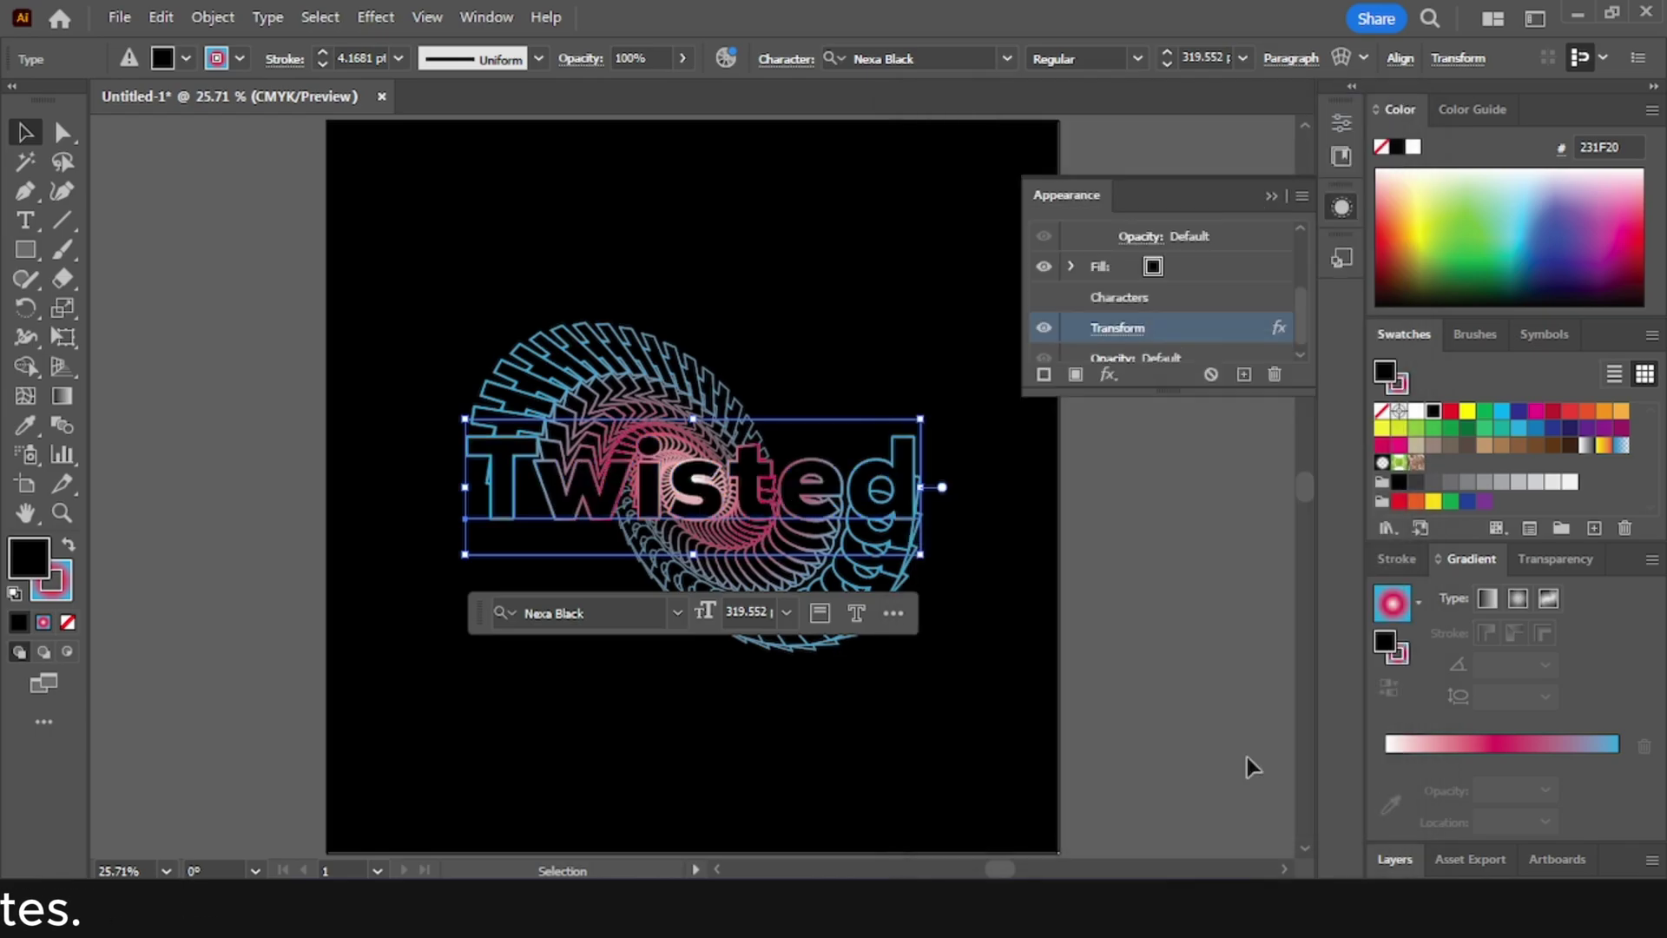
click(1151, 439)
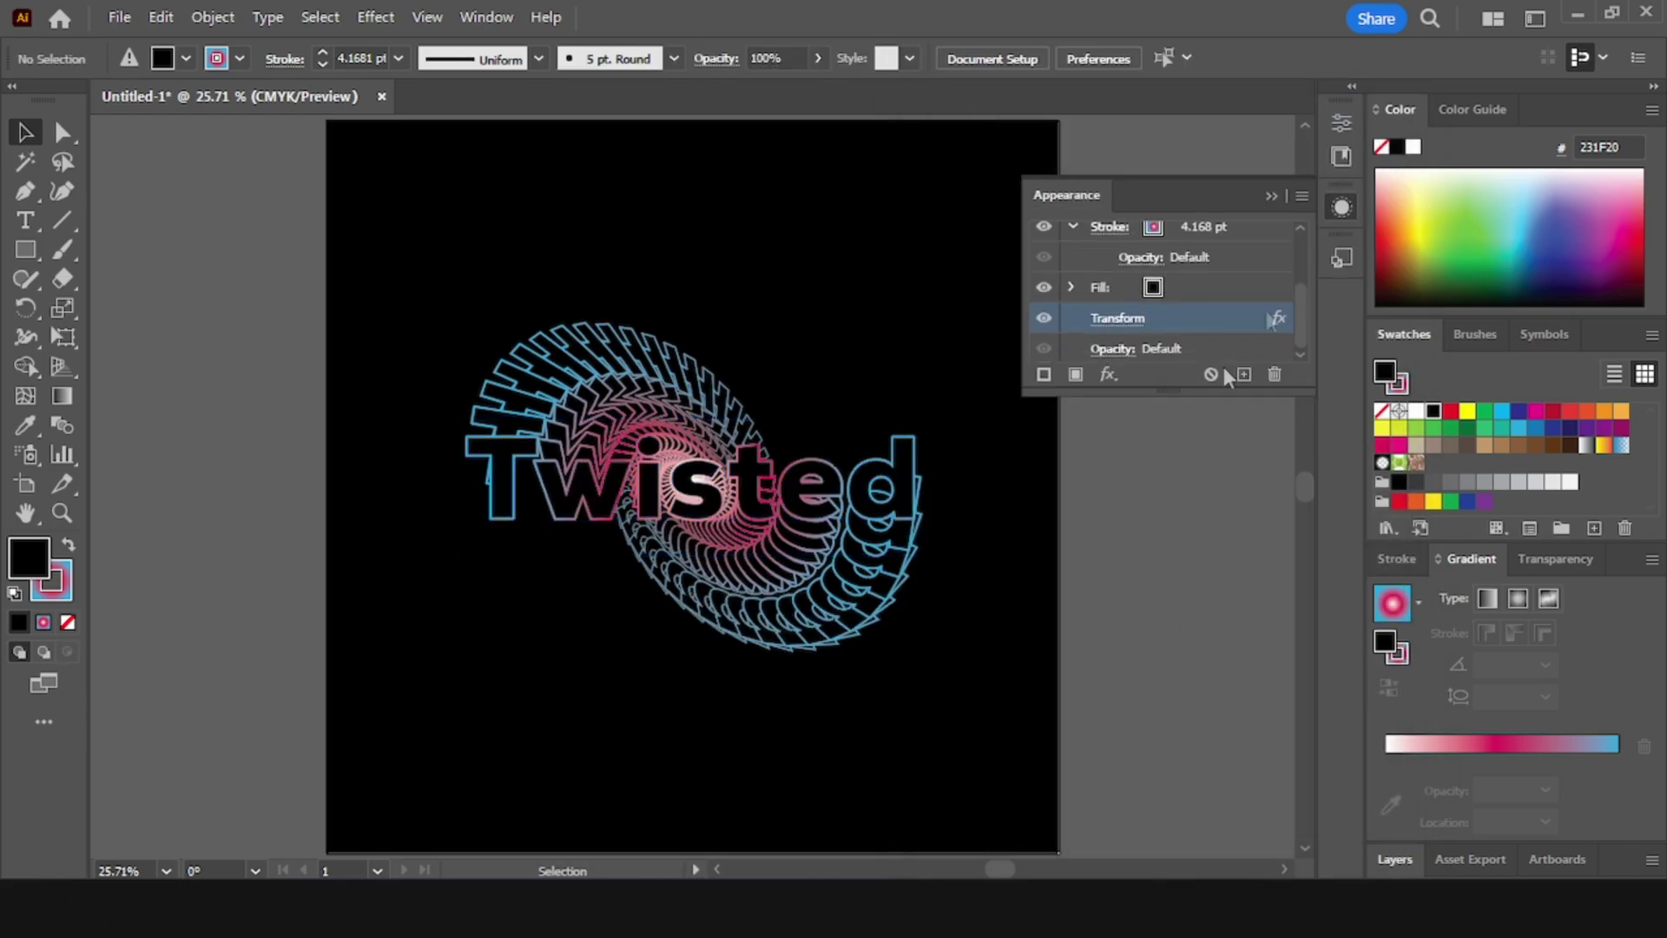